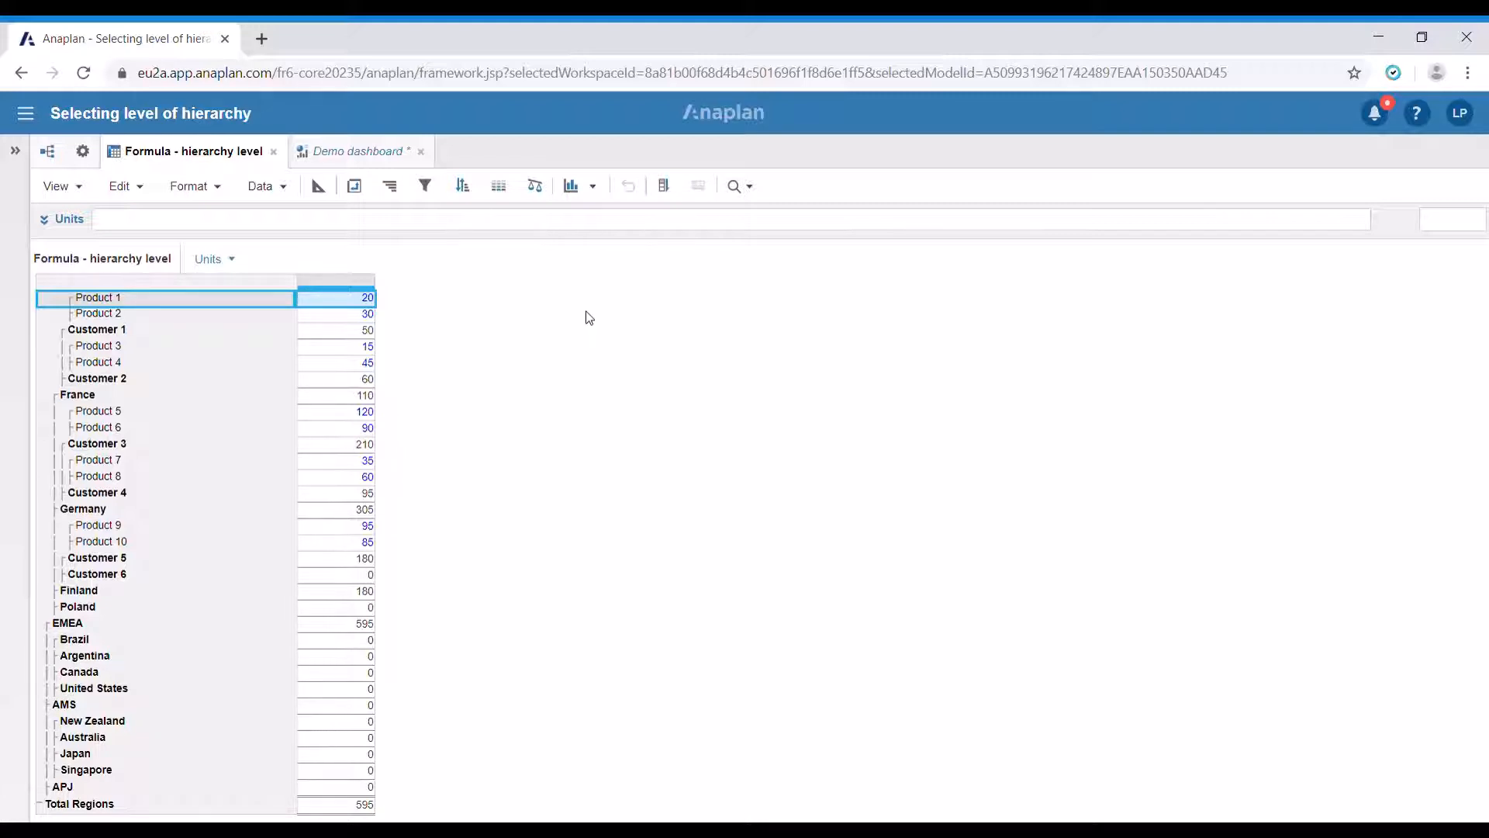
Step: Try Synchronize Selection for the L4 Products rows of the Demo dashboard's grid, switching it on and off again
click(370, 153)
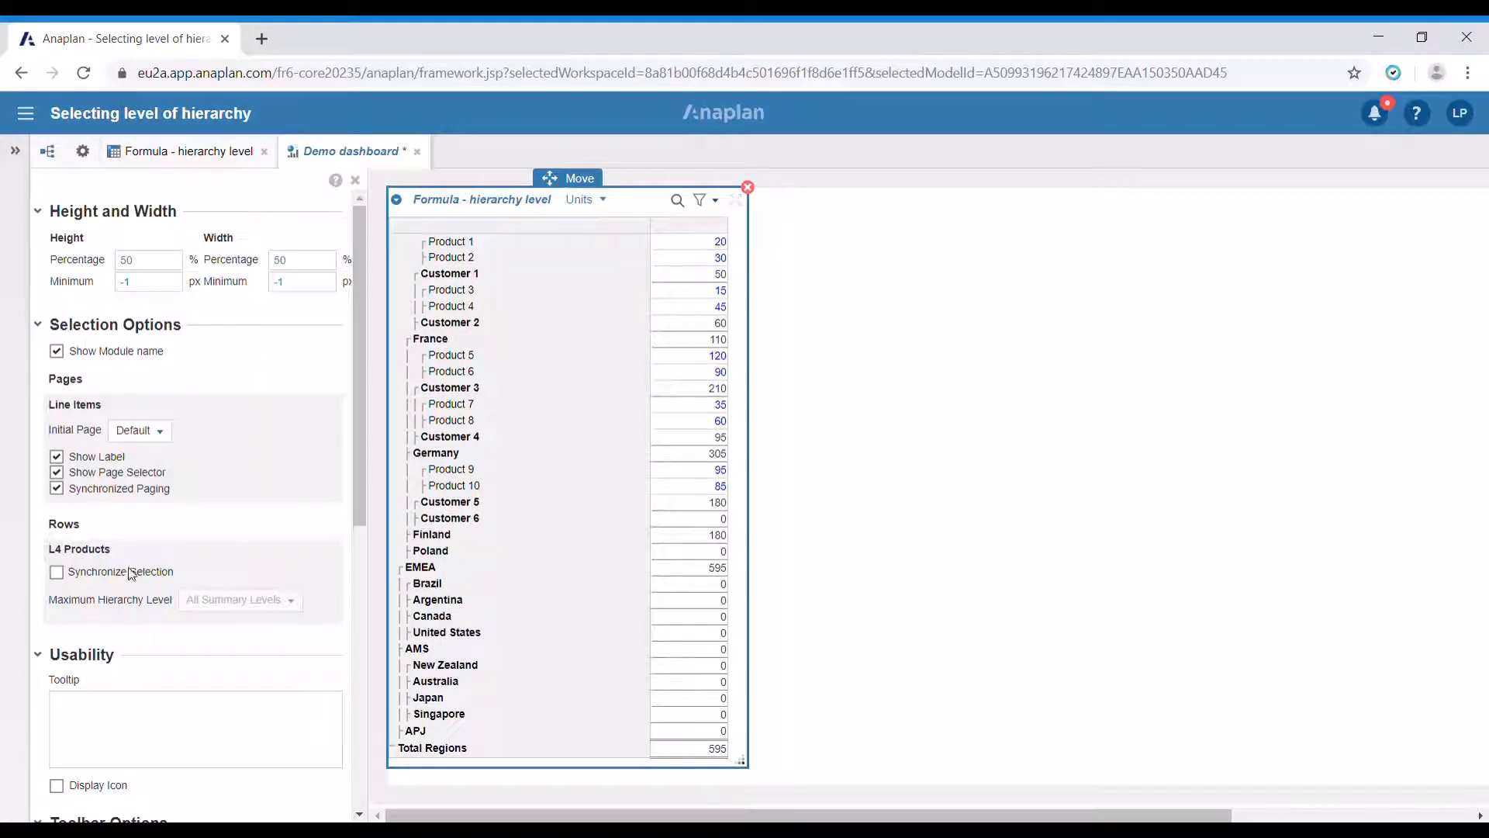
click(59, 574)
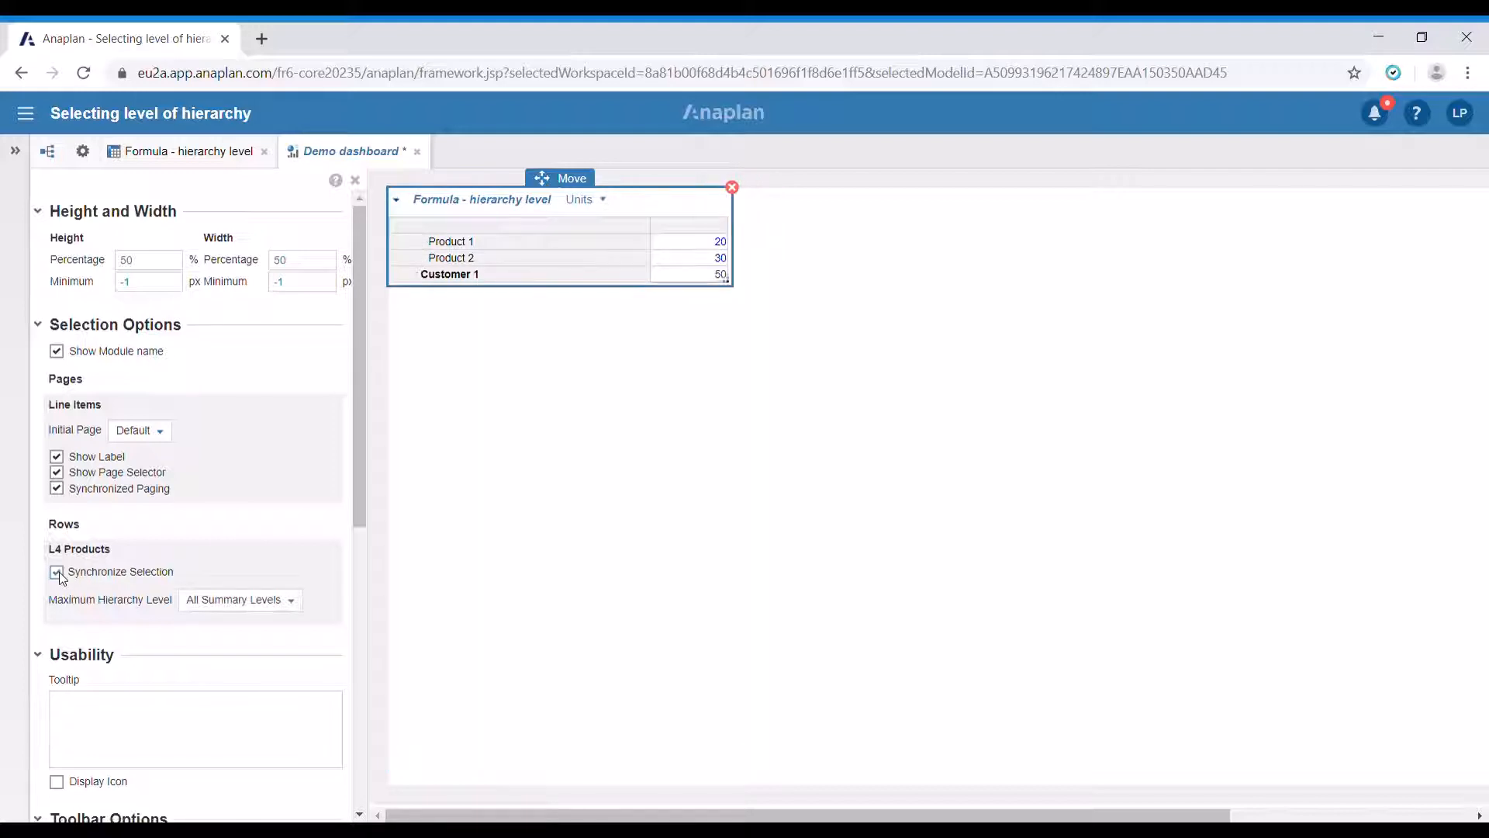
click(59, 574)
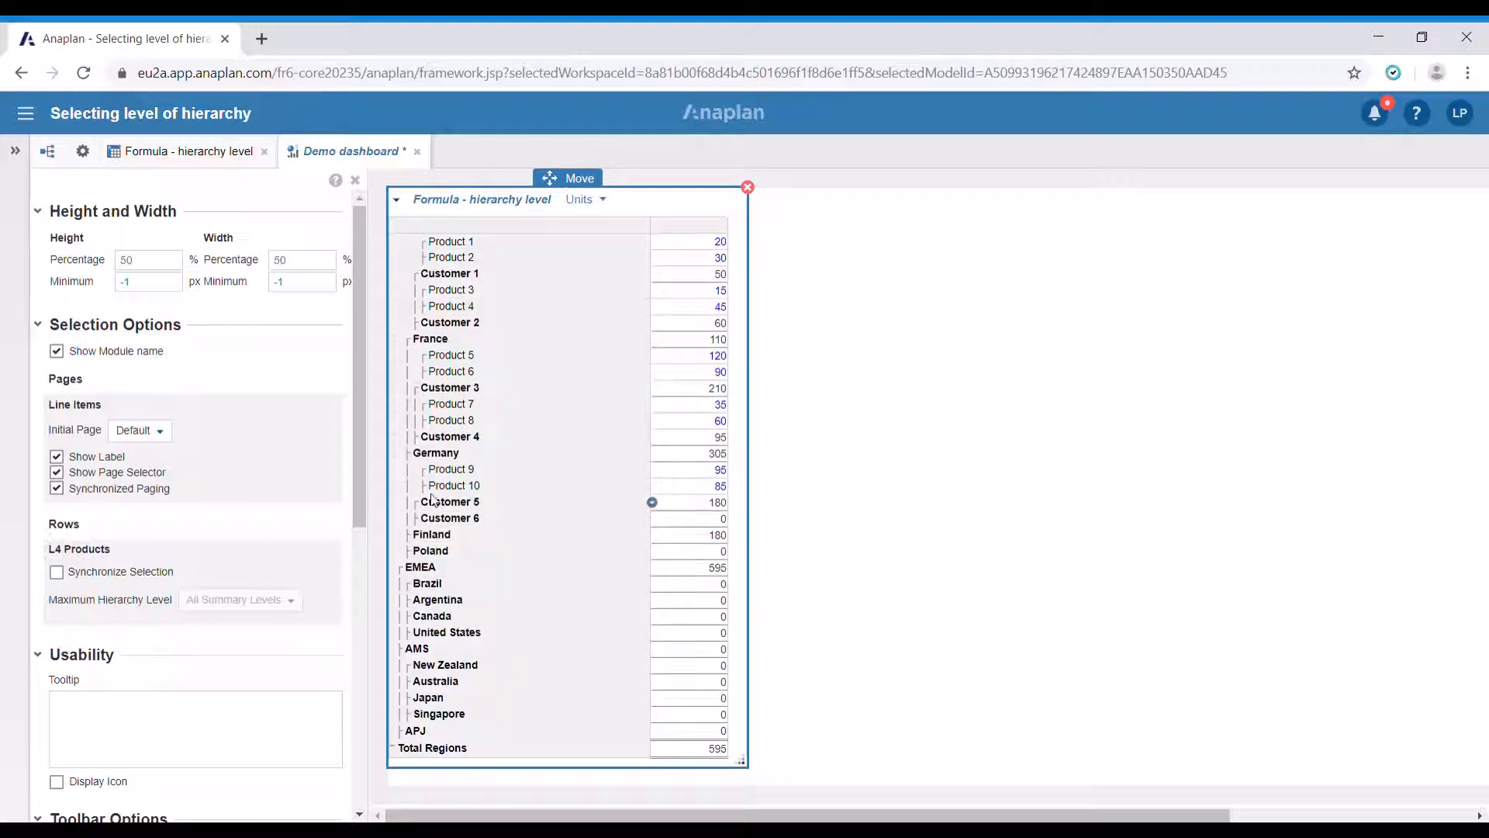
Step: Try hiding the L2 Countries and L3 Customers levels of the L4 Products hierarchy in the dashboard grid
right_click(457, 407)
click(588, 574)
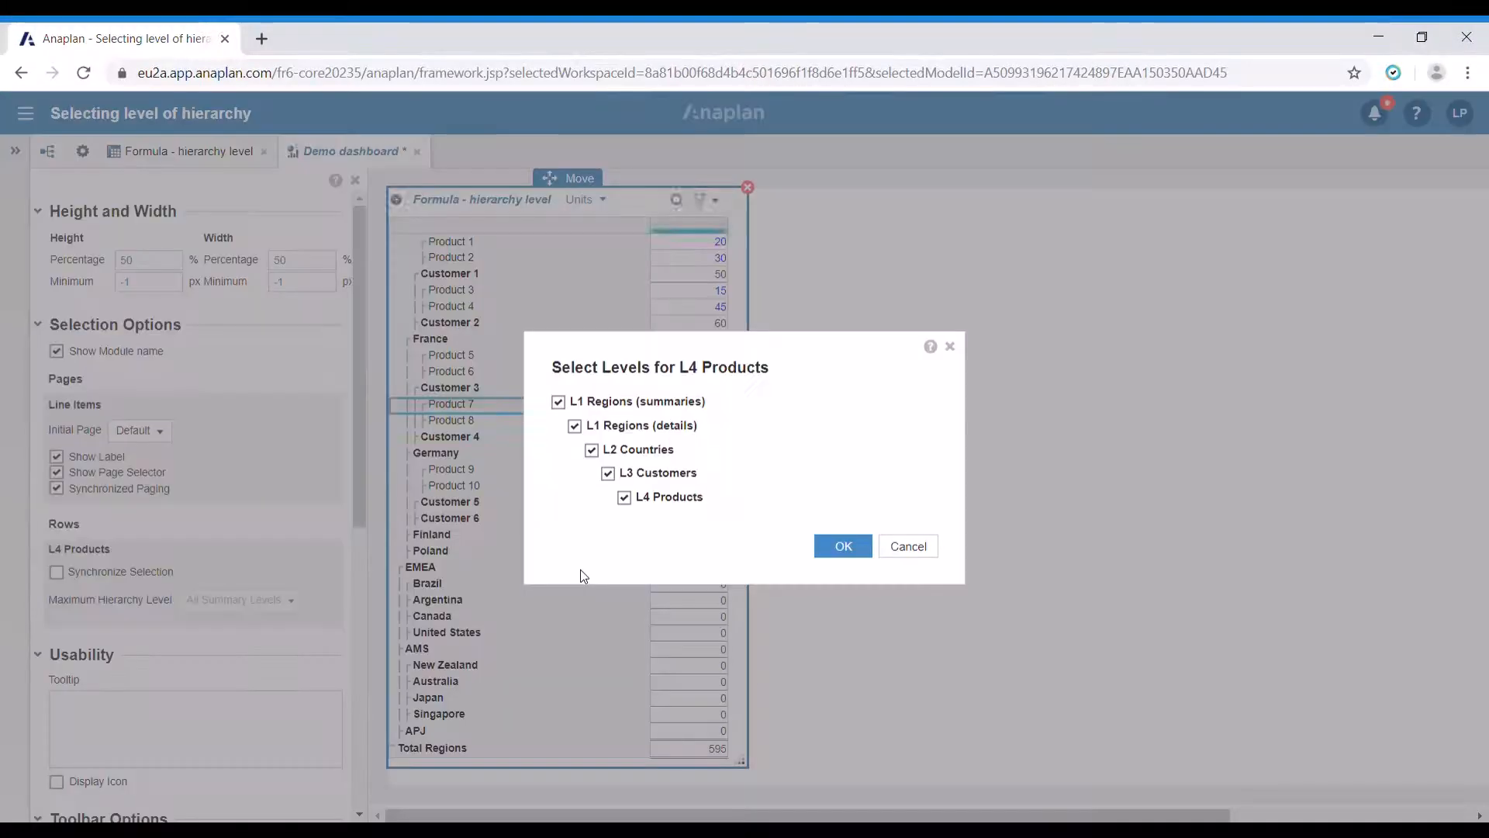
click(590, 454)
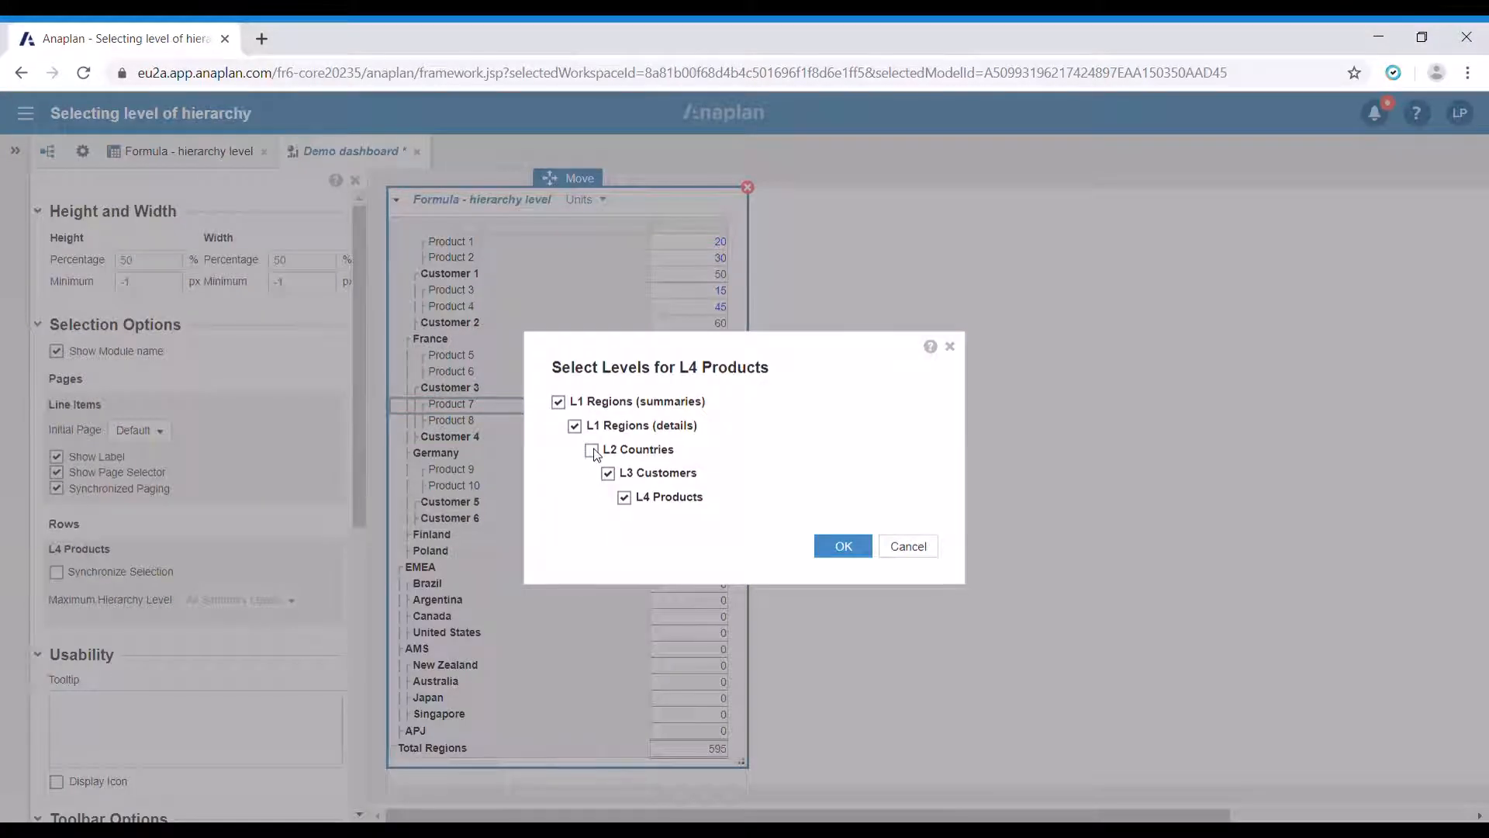
click(609, 476)
click(846, 548)
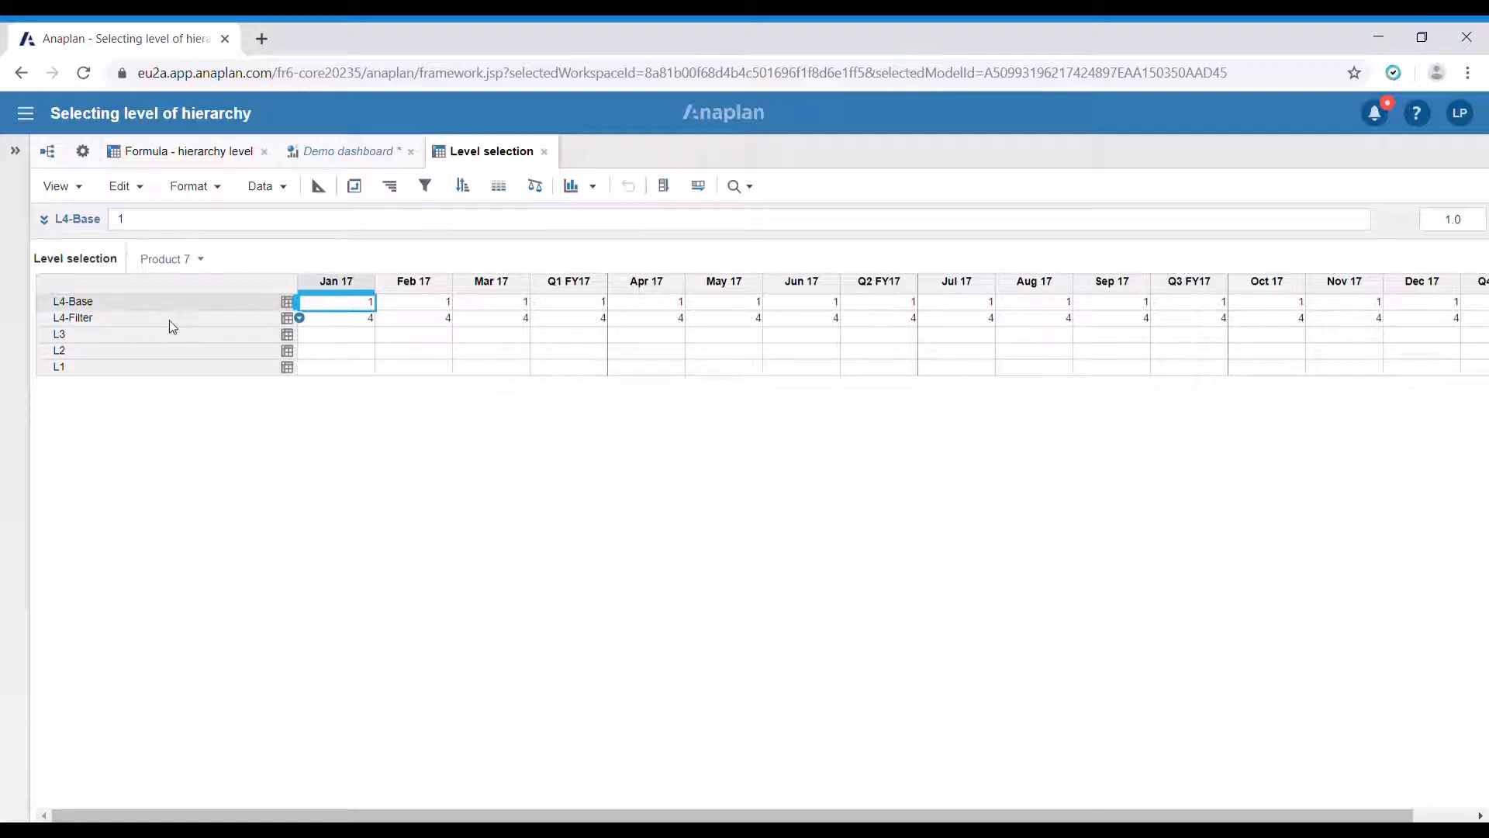
Step: Examine the L4-Filter line item's values at every hierarchy level, and review the Level selection module's blueprint
click(286, 320)
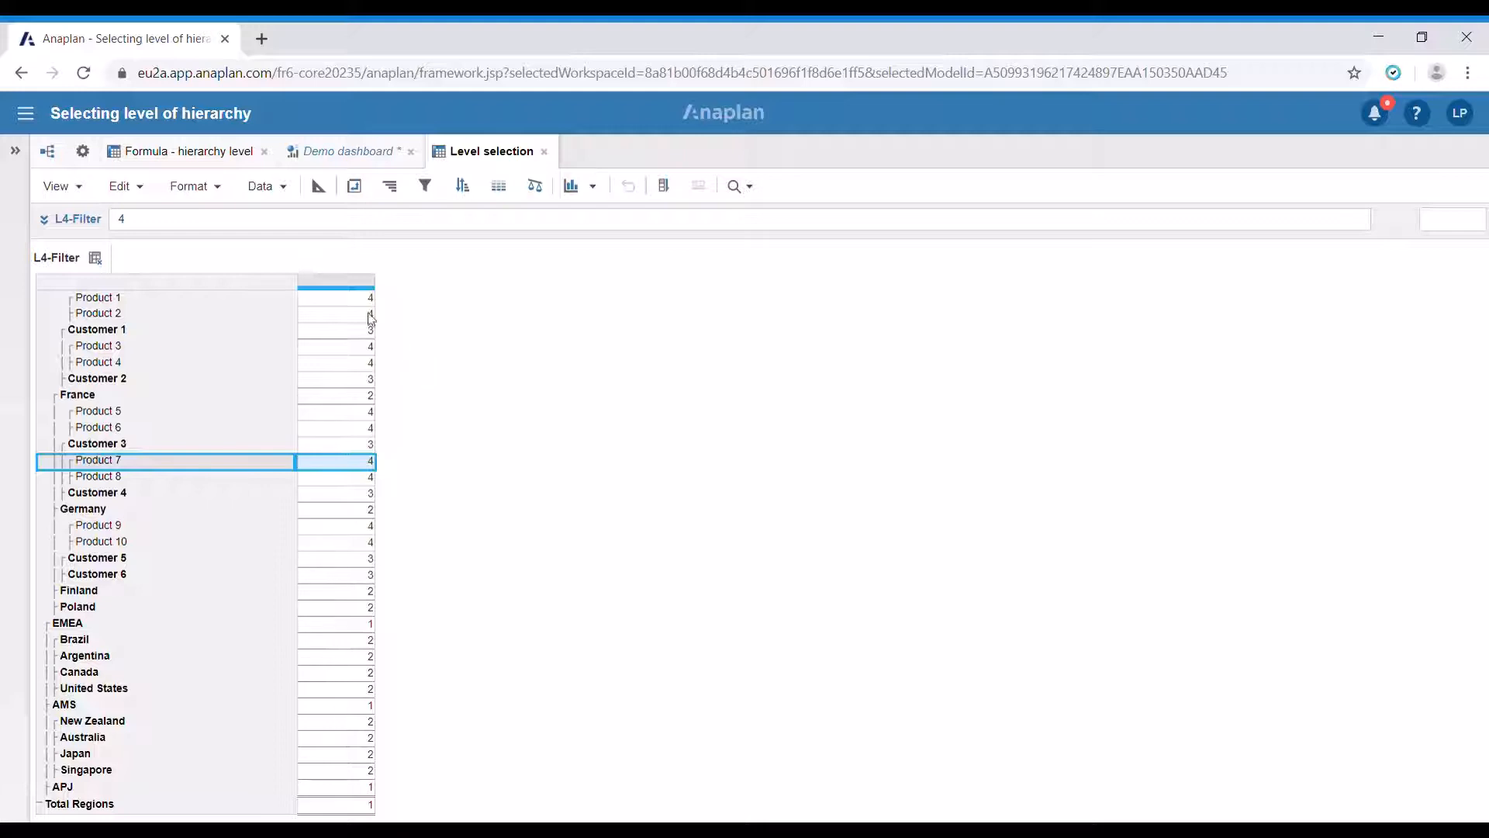
click(95, 257)
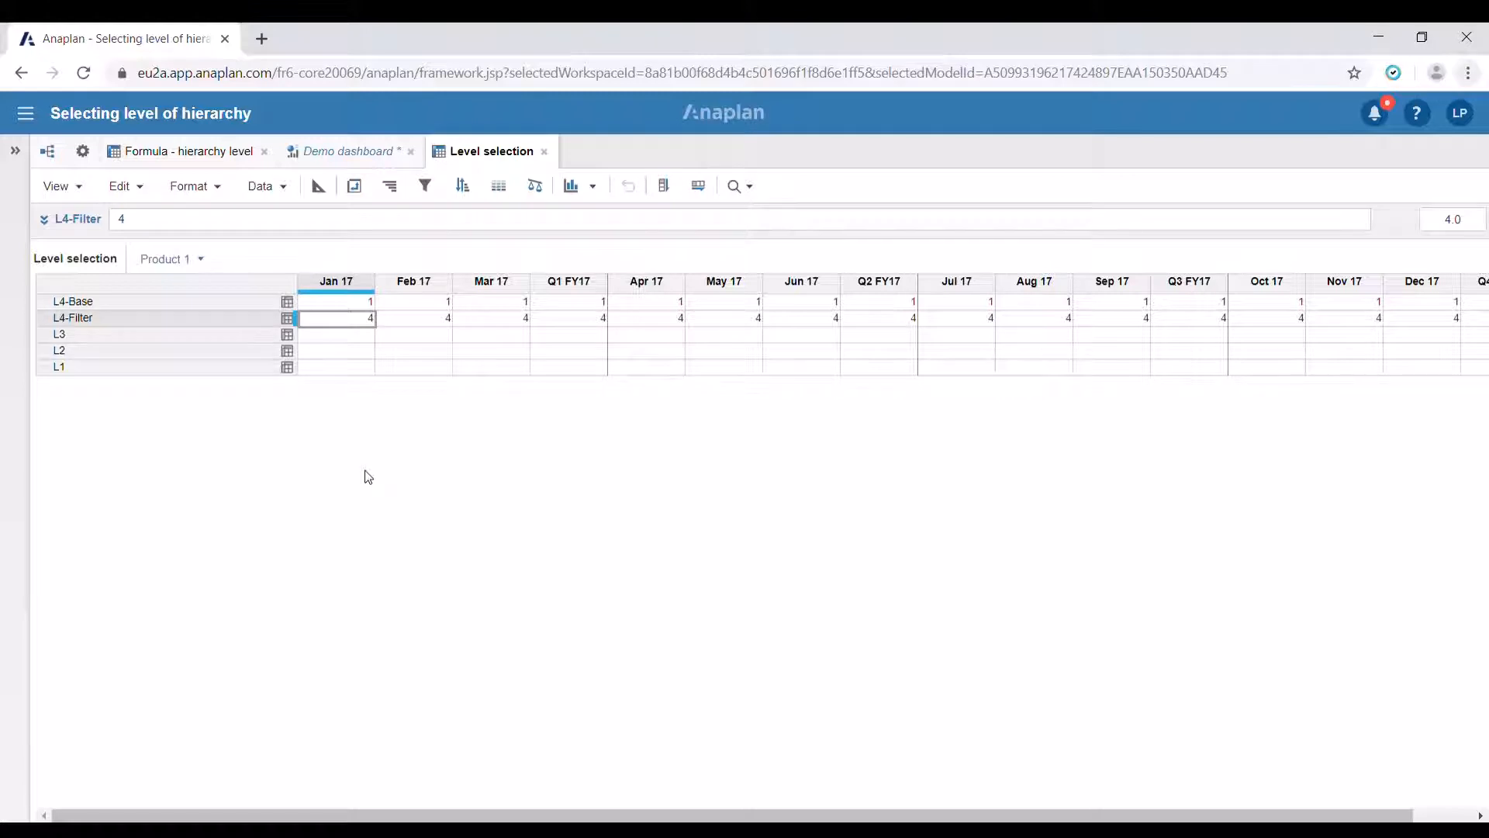
click(324, 187)
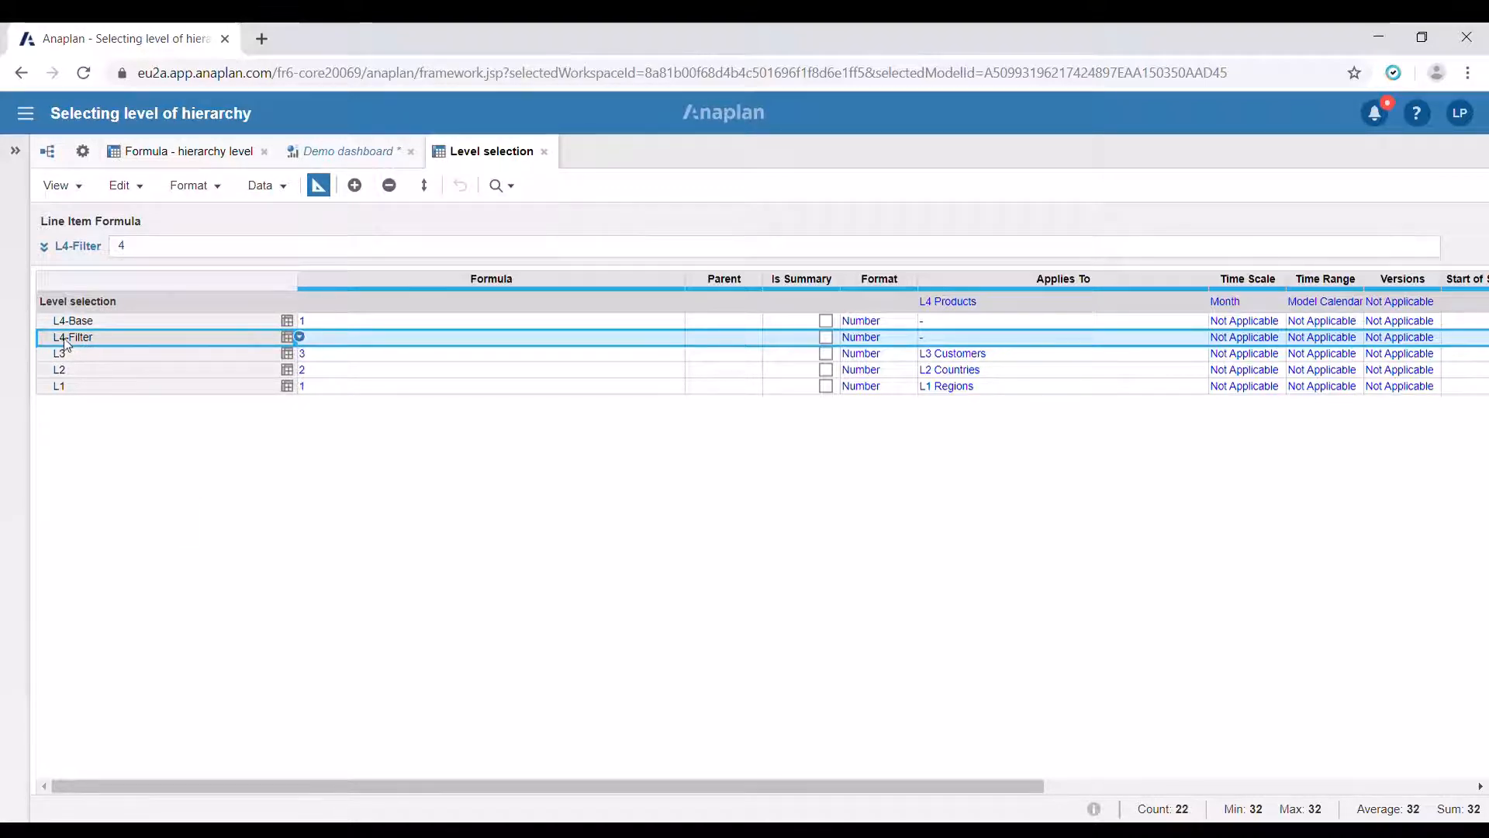
click(289, 352)
click(285, 340)
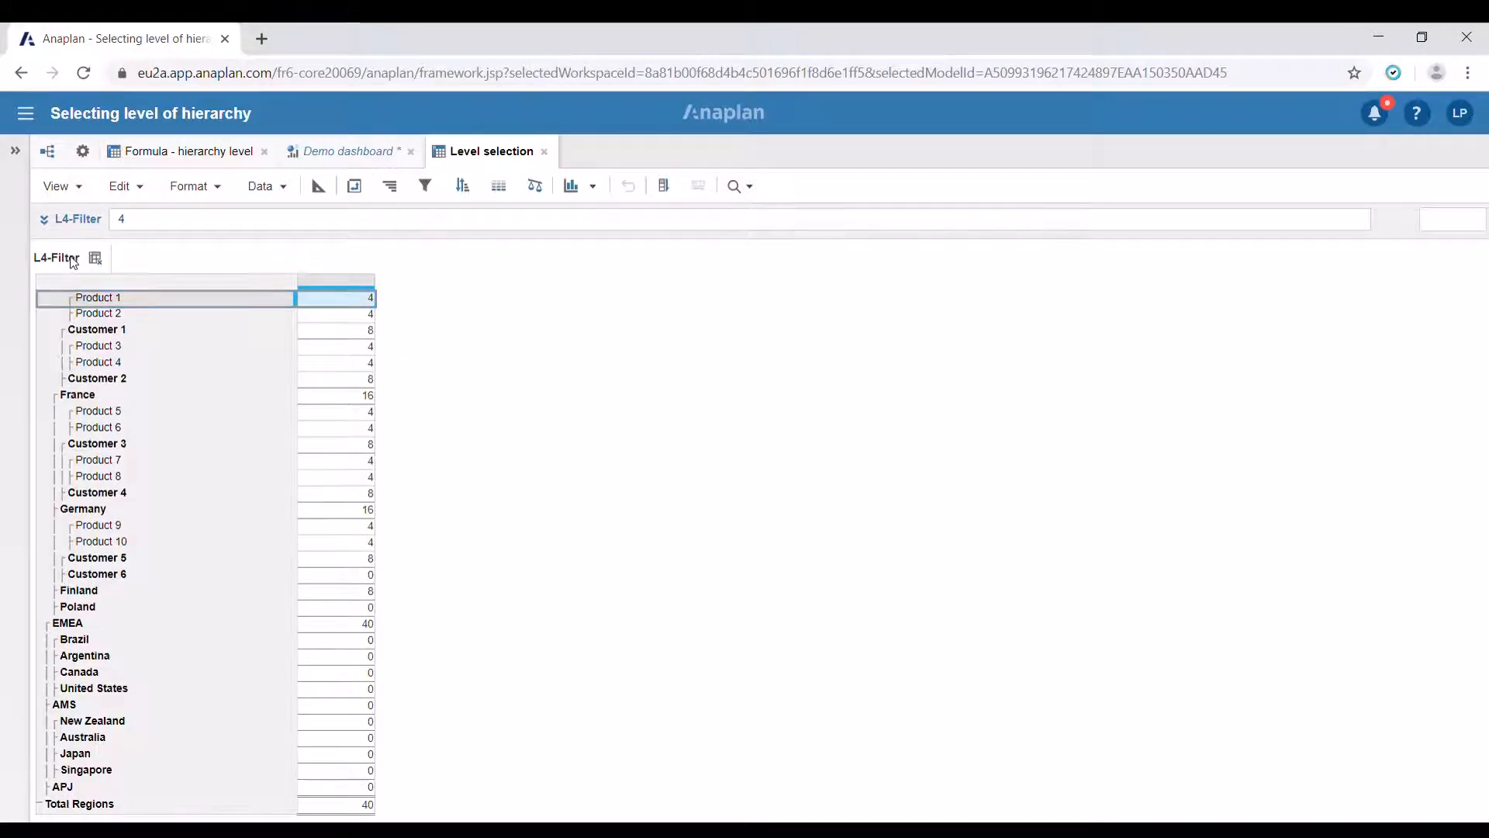
click(95, 258)
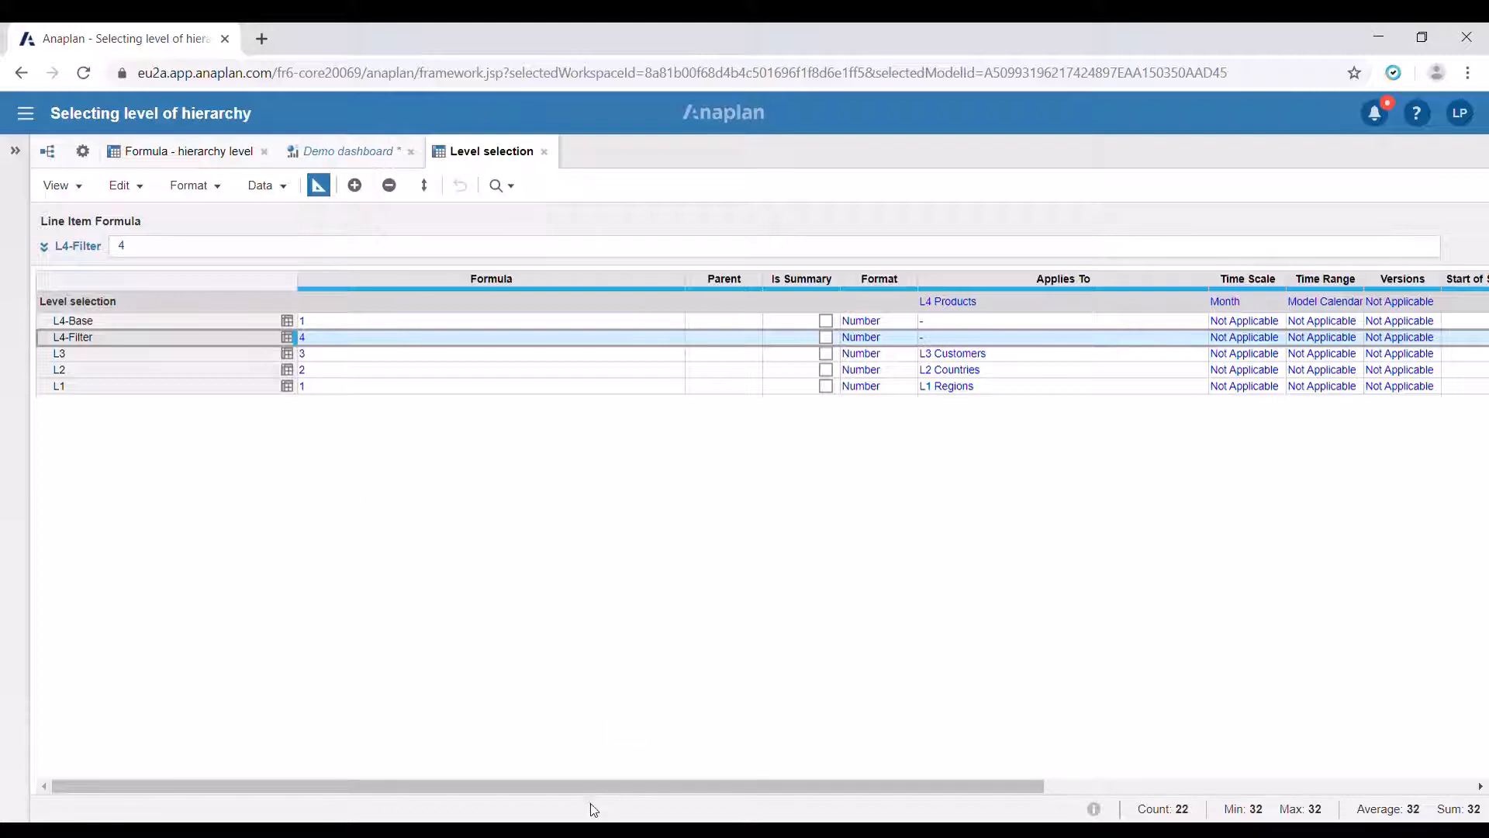
Step: Set the L4-Filter line item's summary method to Ratio, using L3 / L4-Base
drag(593, 785, 756, 785)
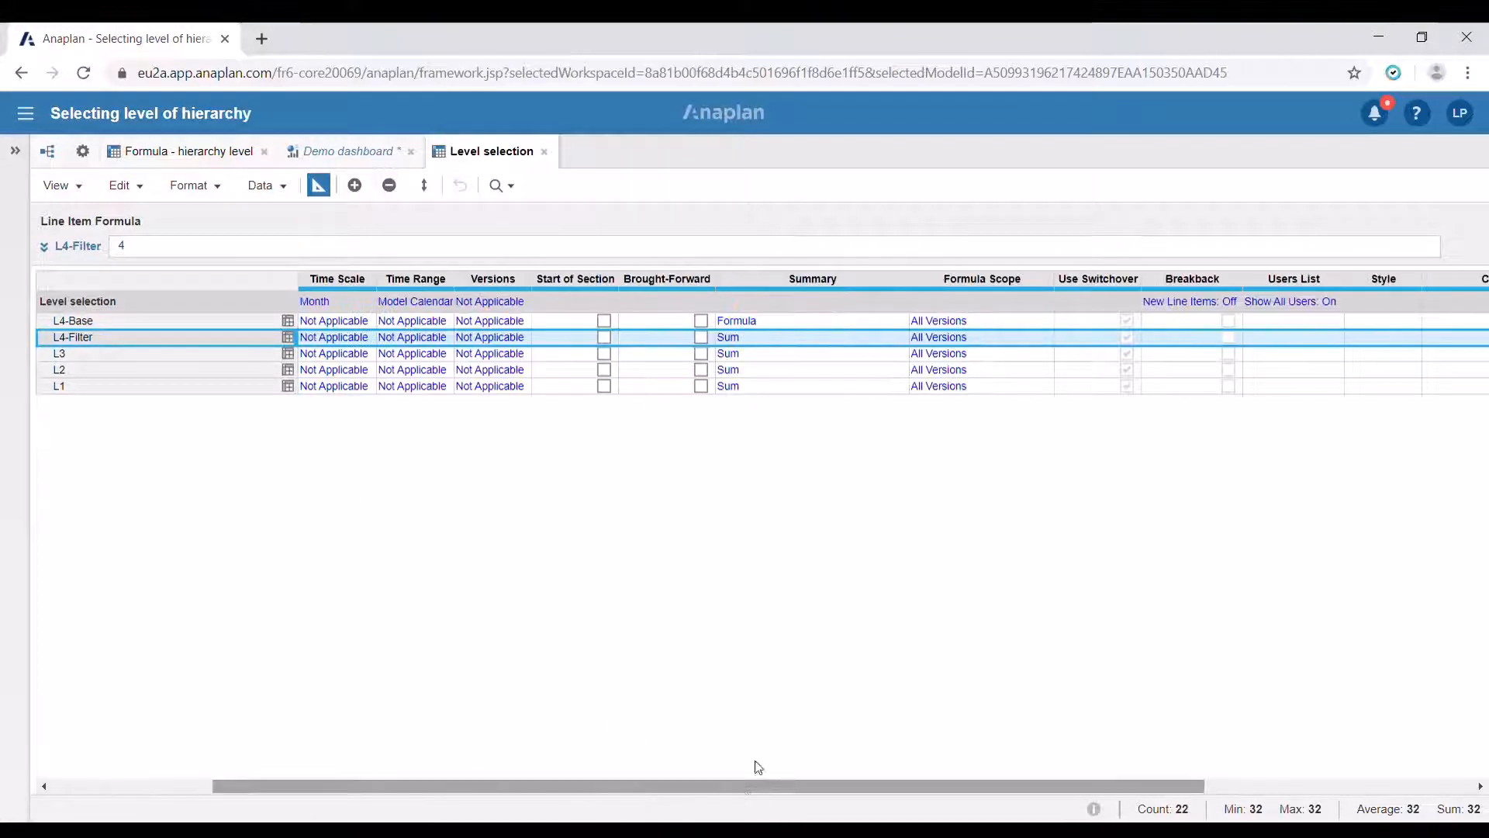
click(683, 340)
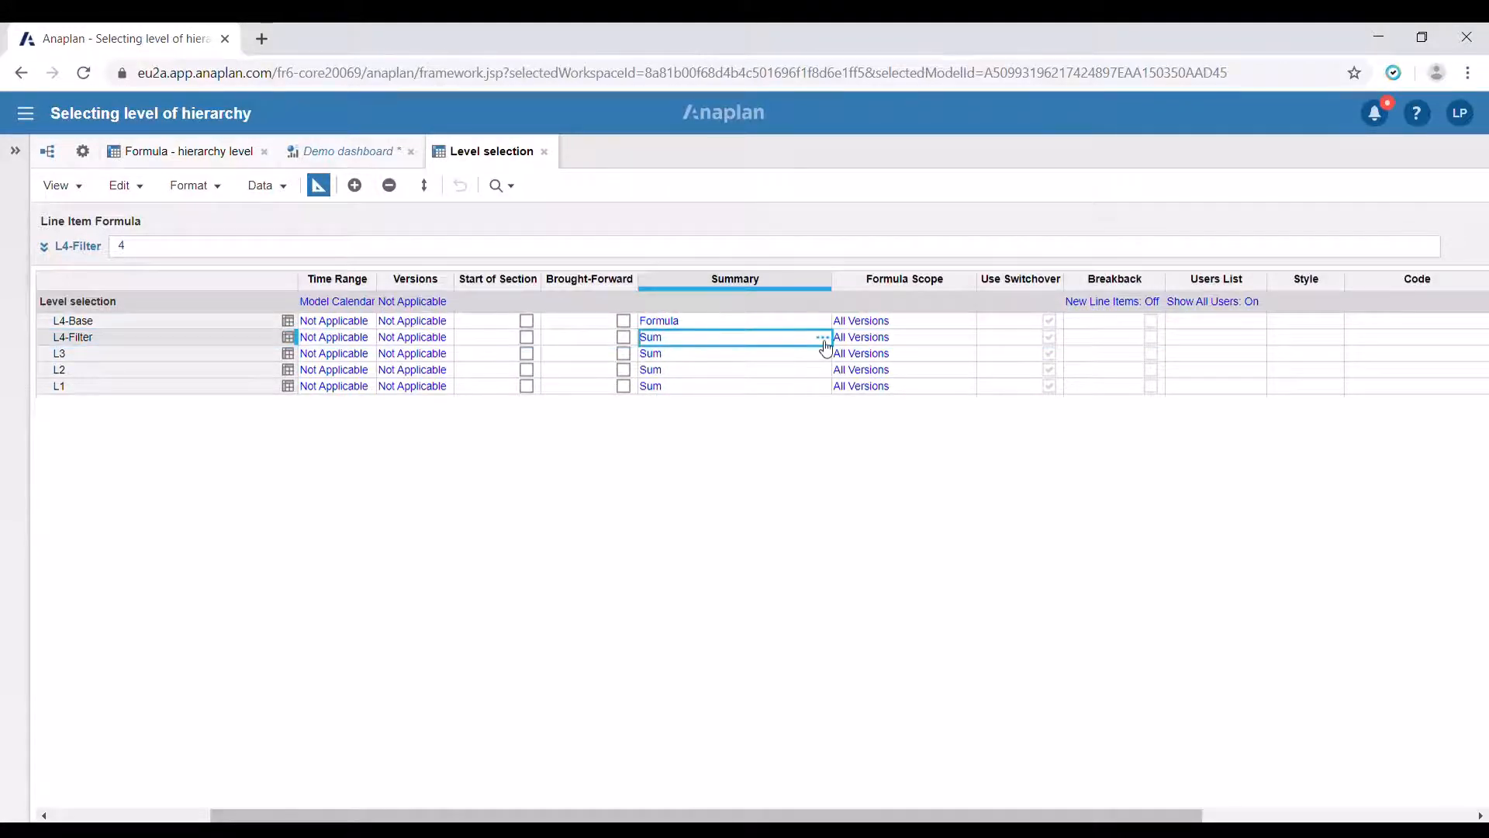
click(823, 340)
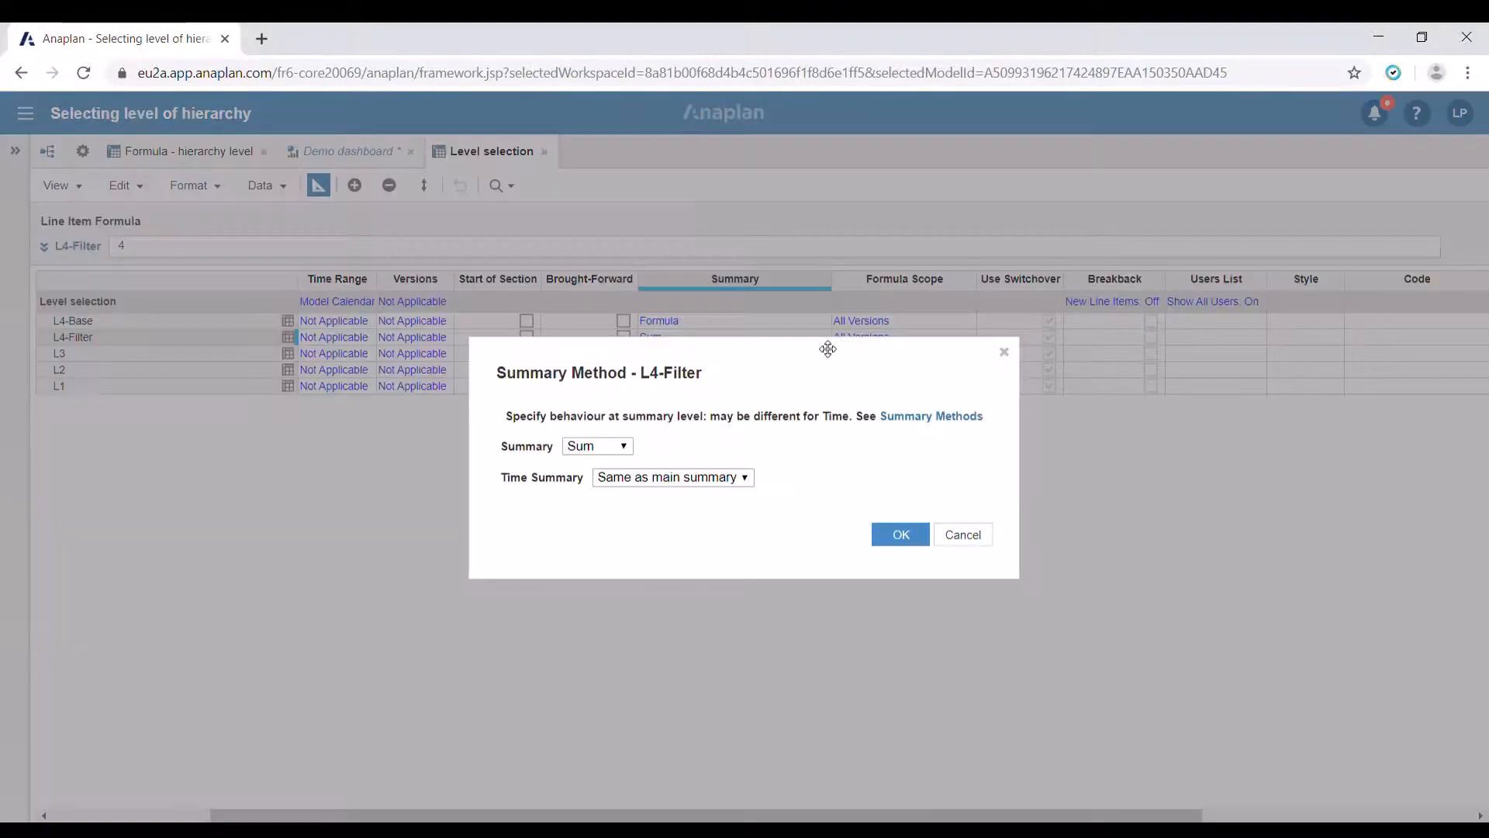
click(608, 539)
click(602, 510)
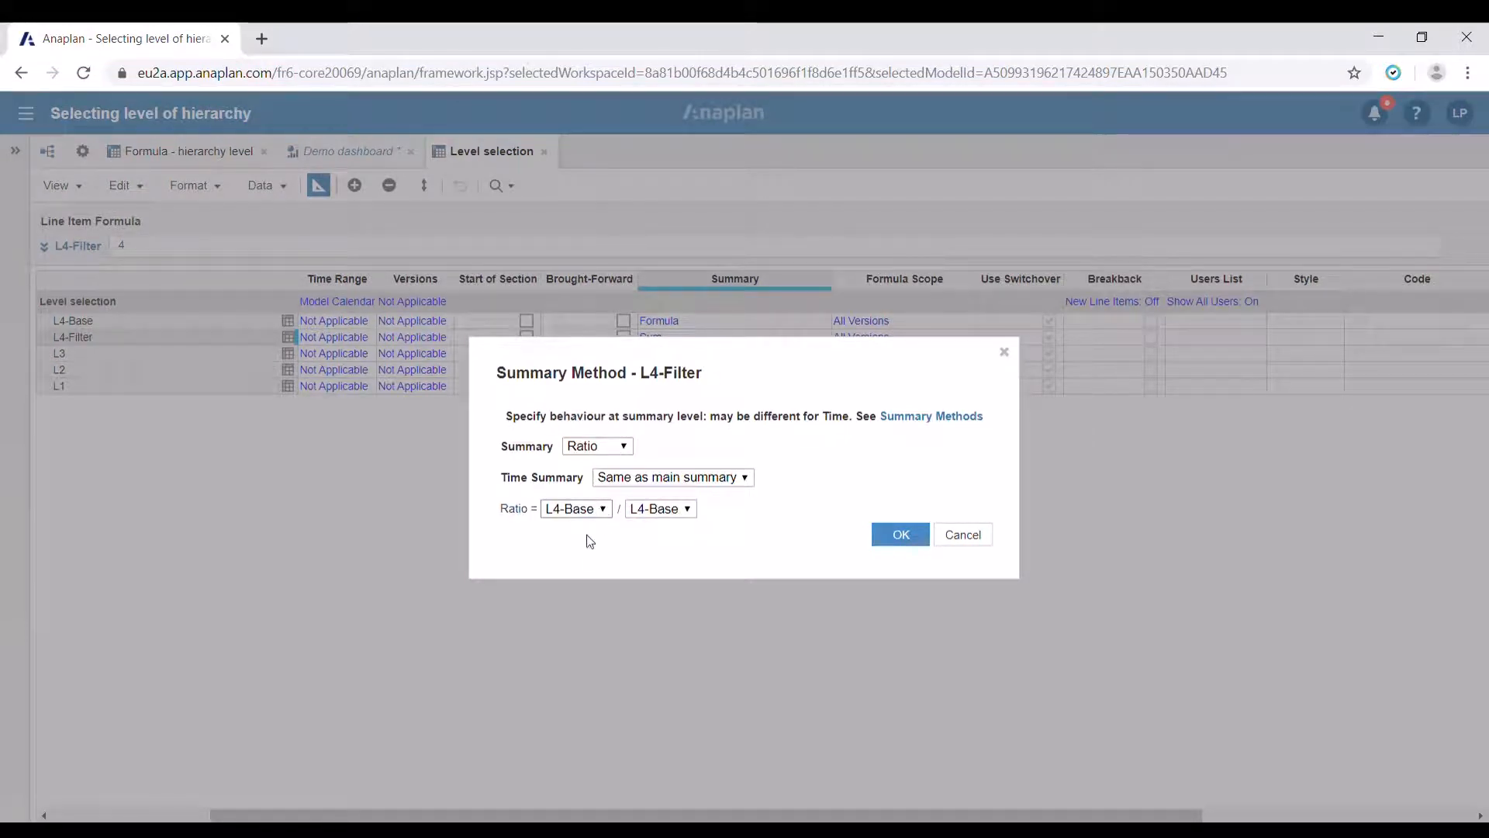
click(588, 538)
click(901, 535)
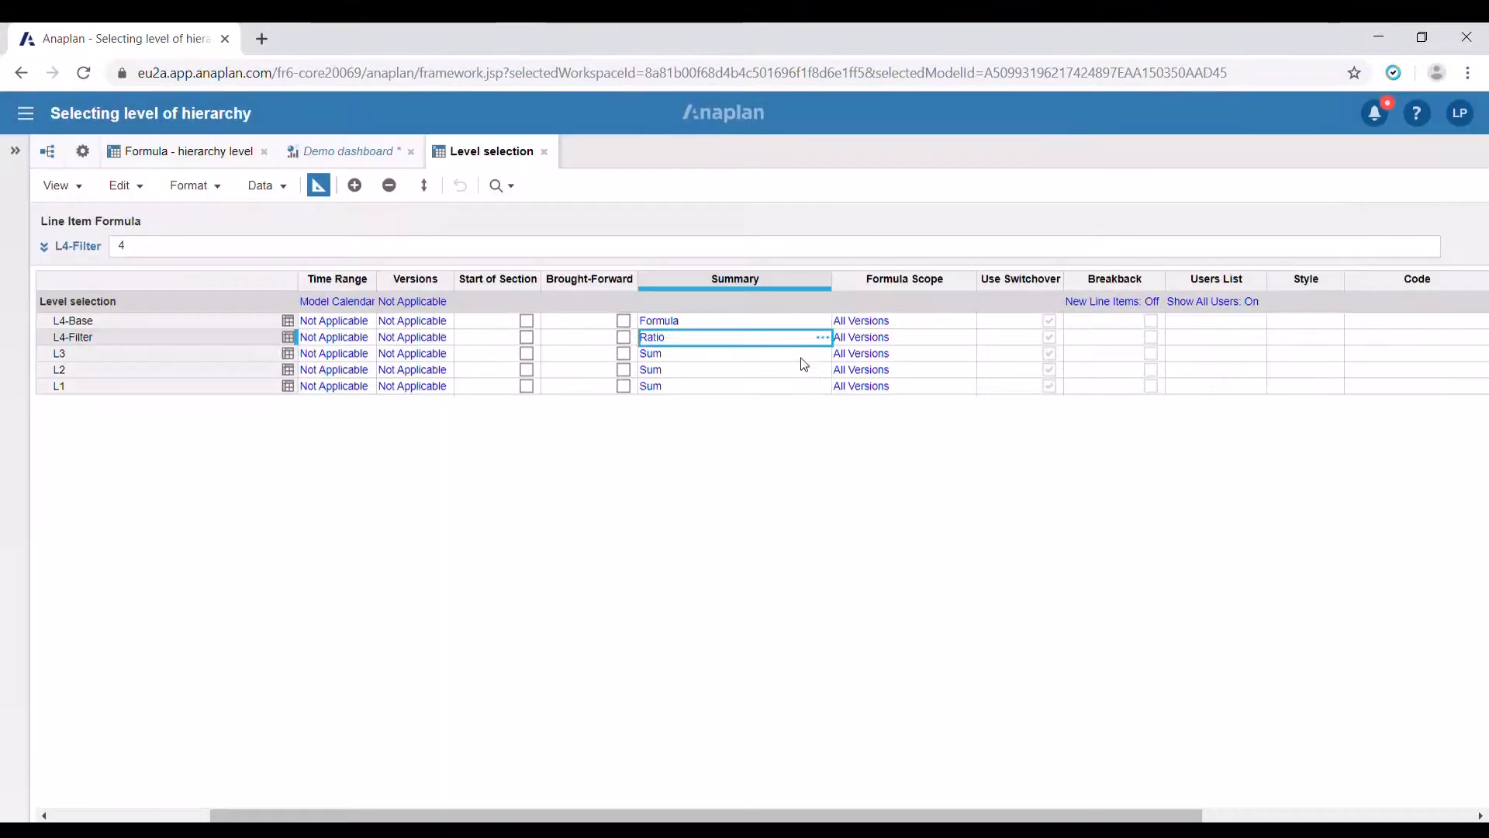
Step: Set the L3 line item's summary method to Ratio, using L2 / L4-Base
click(811, 354)
click(824, 354)
click(624, 445)
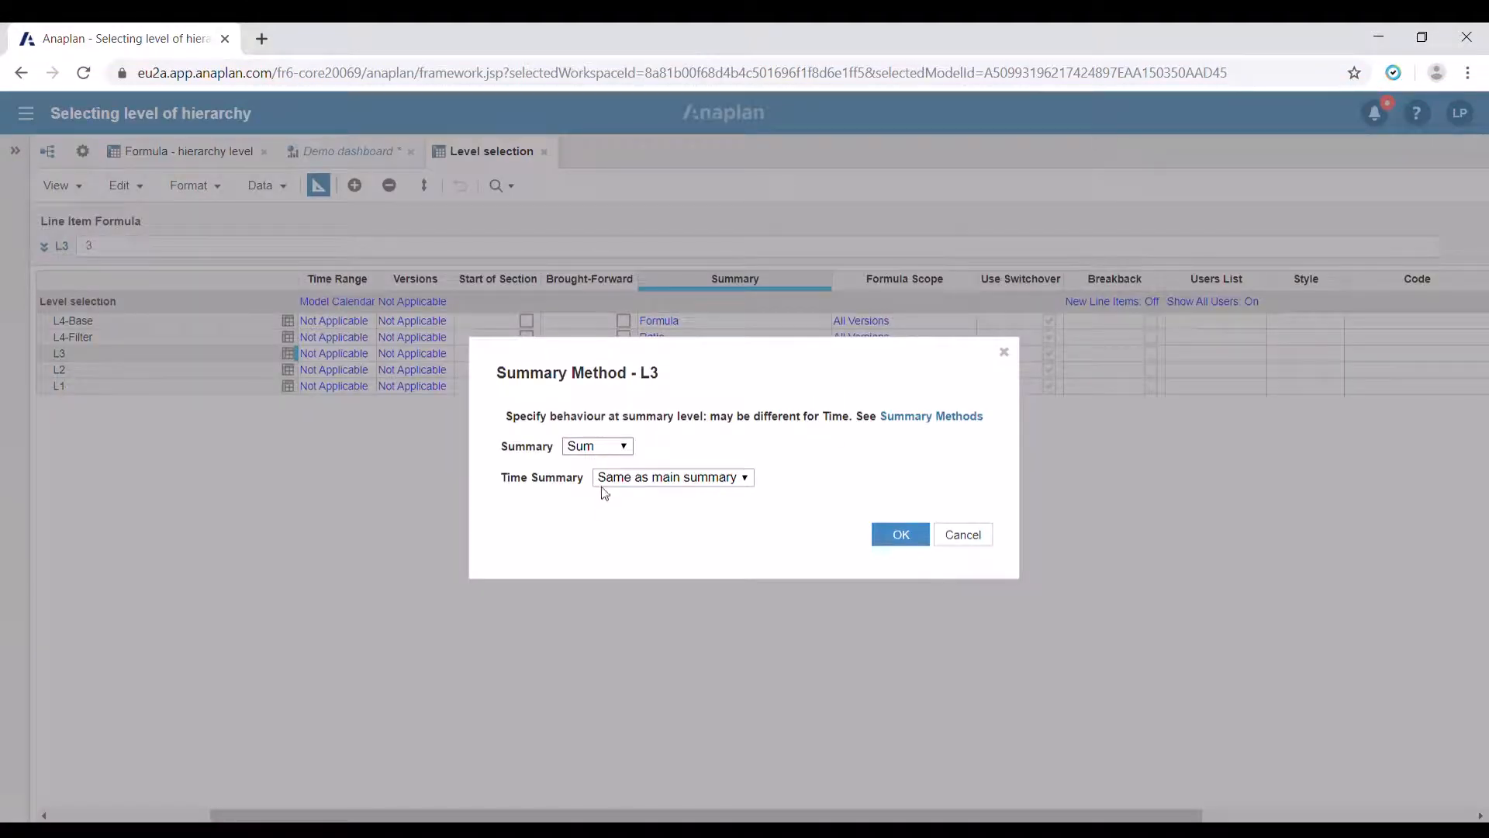
click(602, 535)
click(594, 511)
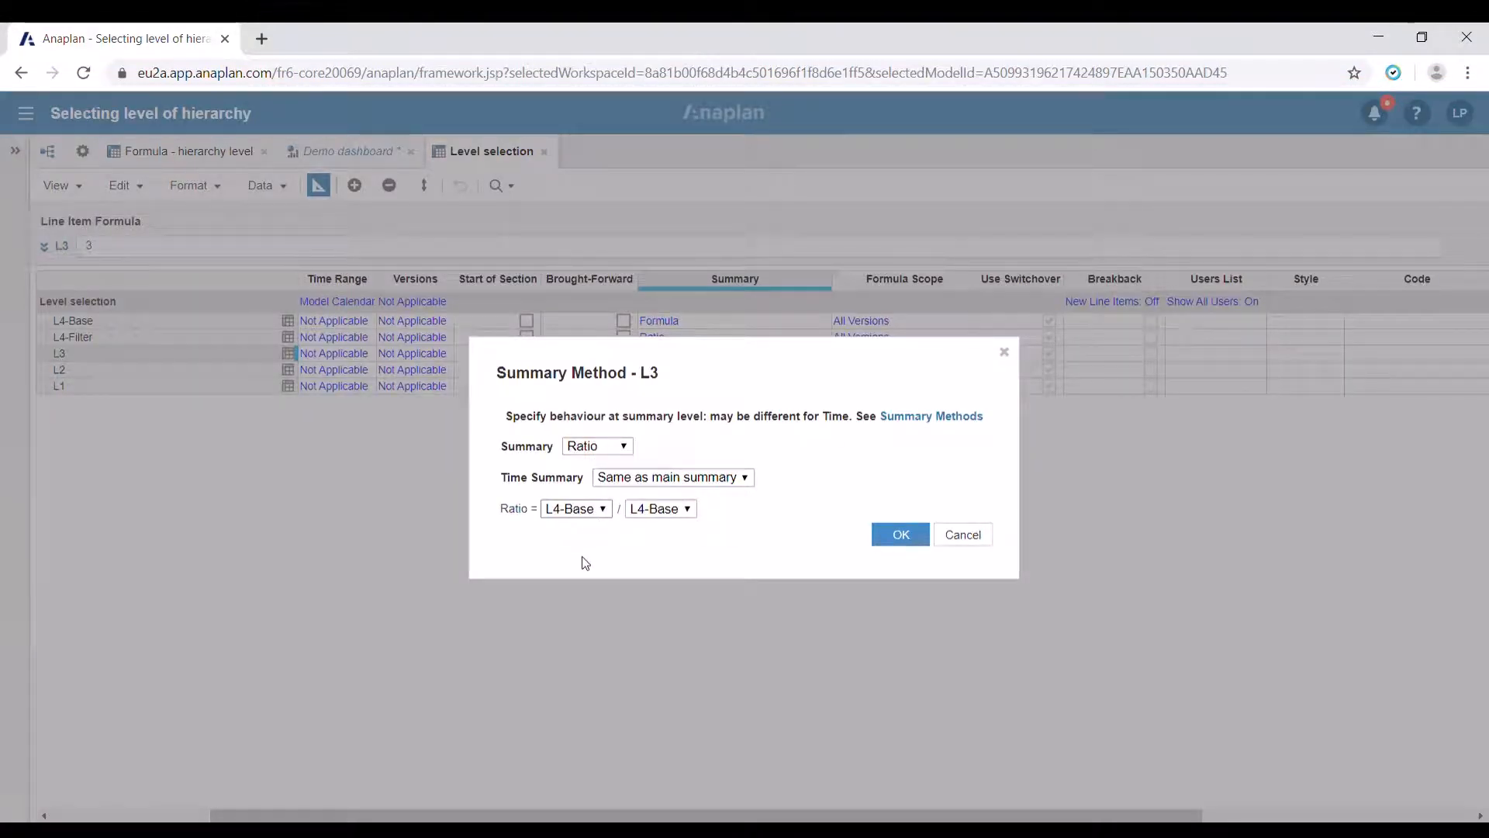
click(583, 560)
click(894, 536)
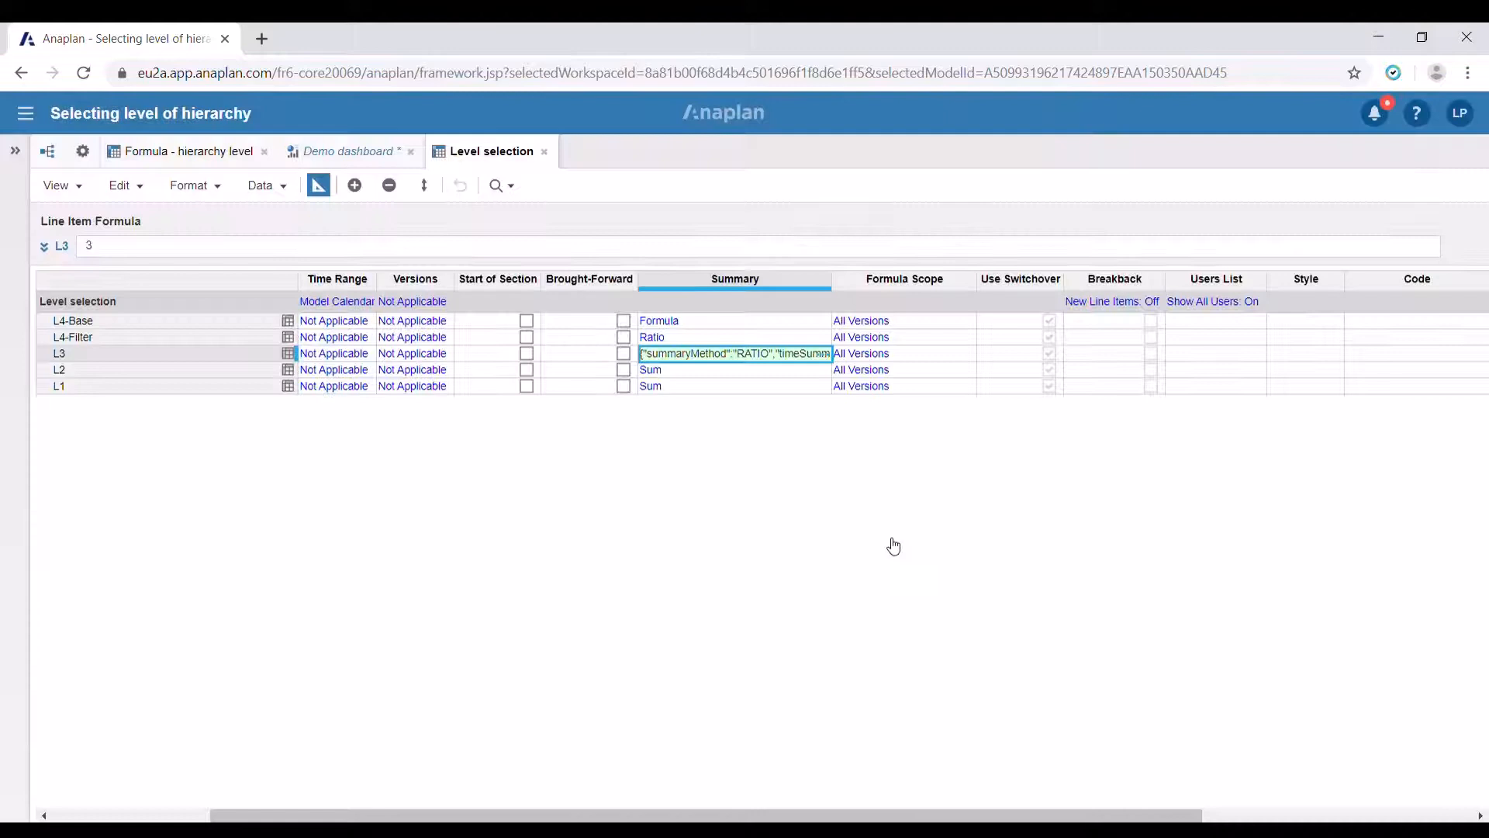
Step: Set the L2 line item's summary method to Ratio, using L1 / L4-Base
click(698, 372)
click(816, 386)
click(820, 370)
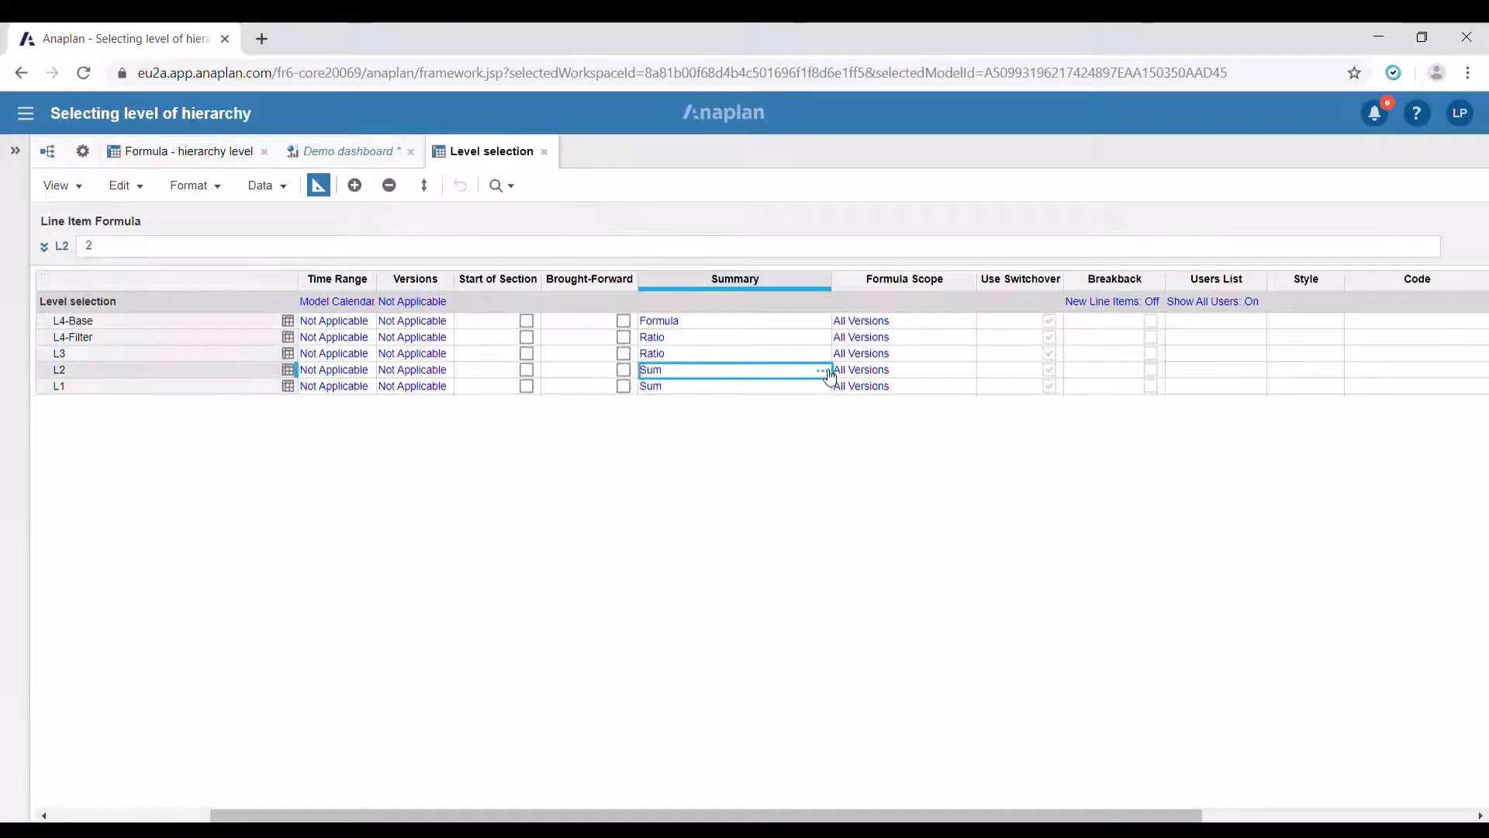
click(825, 370)
click(626, 448)
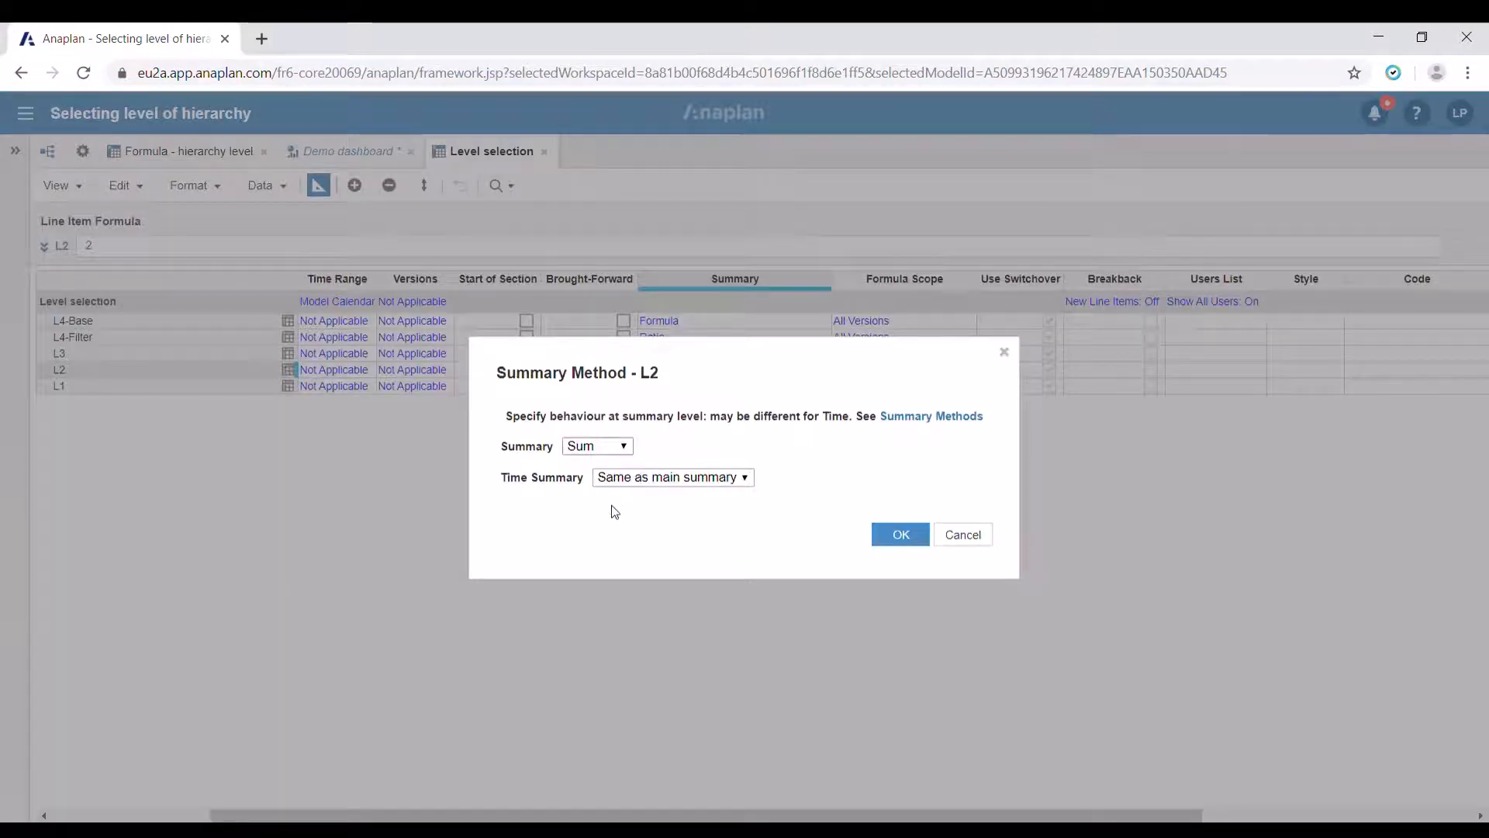
click(606, 525)
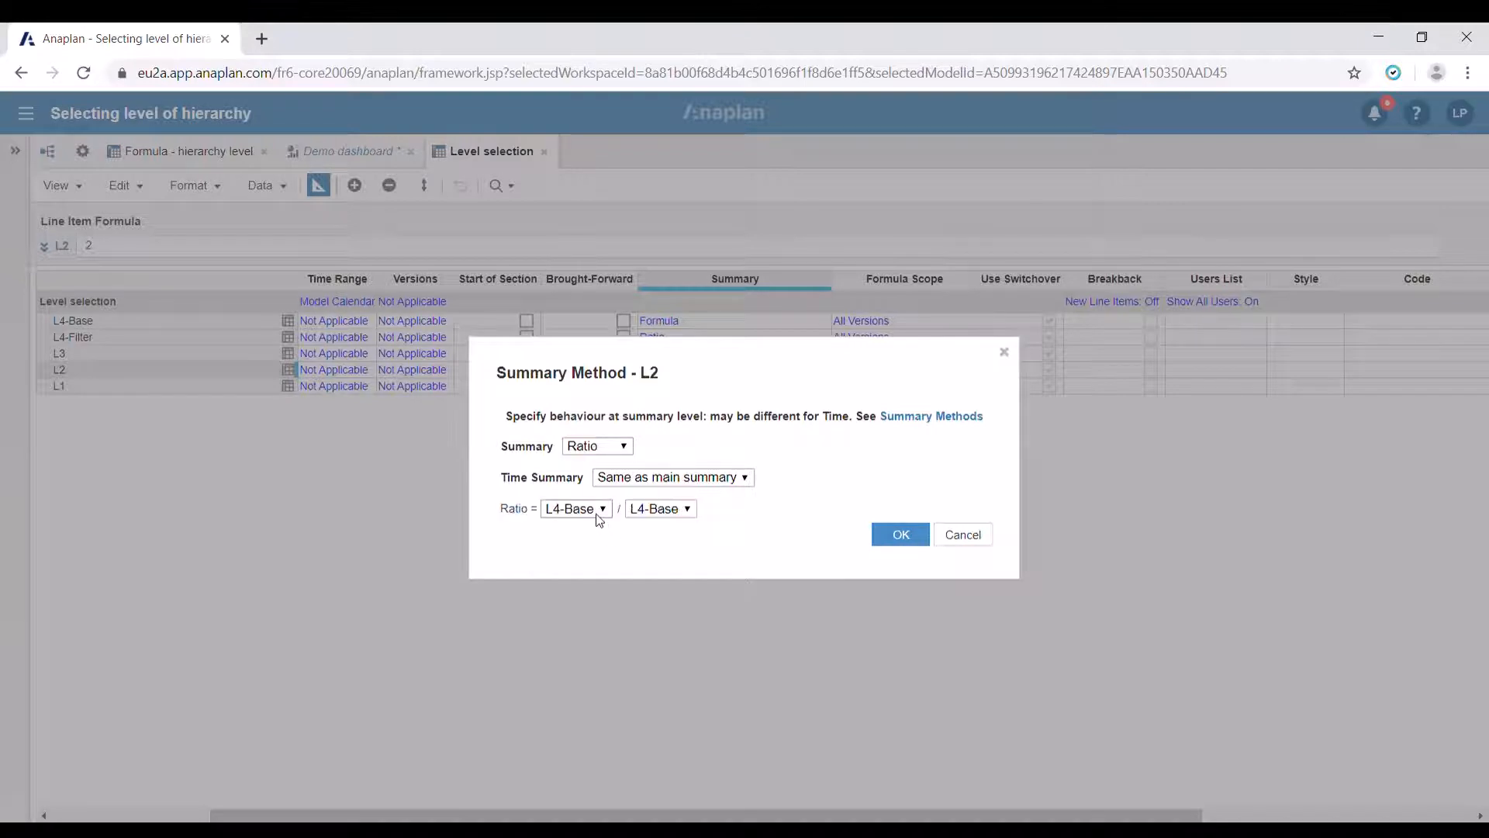
click(587, 575)
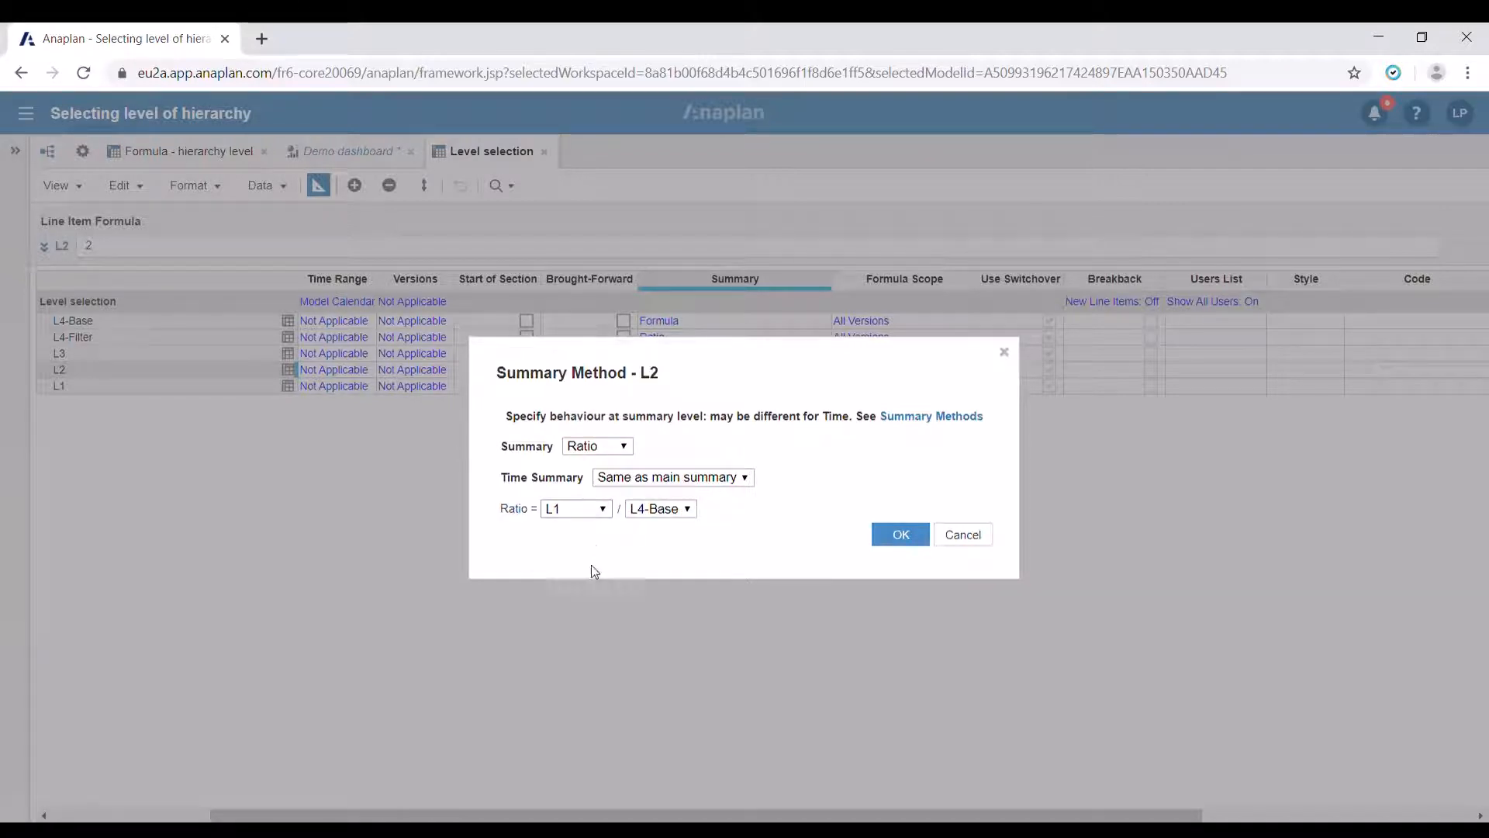
click(906, 537)
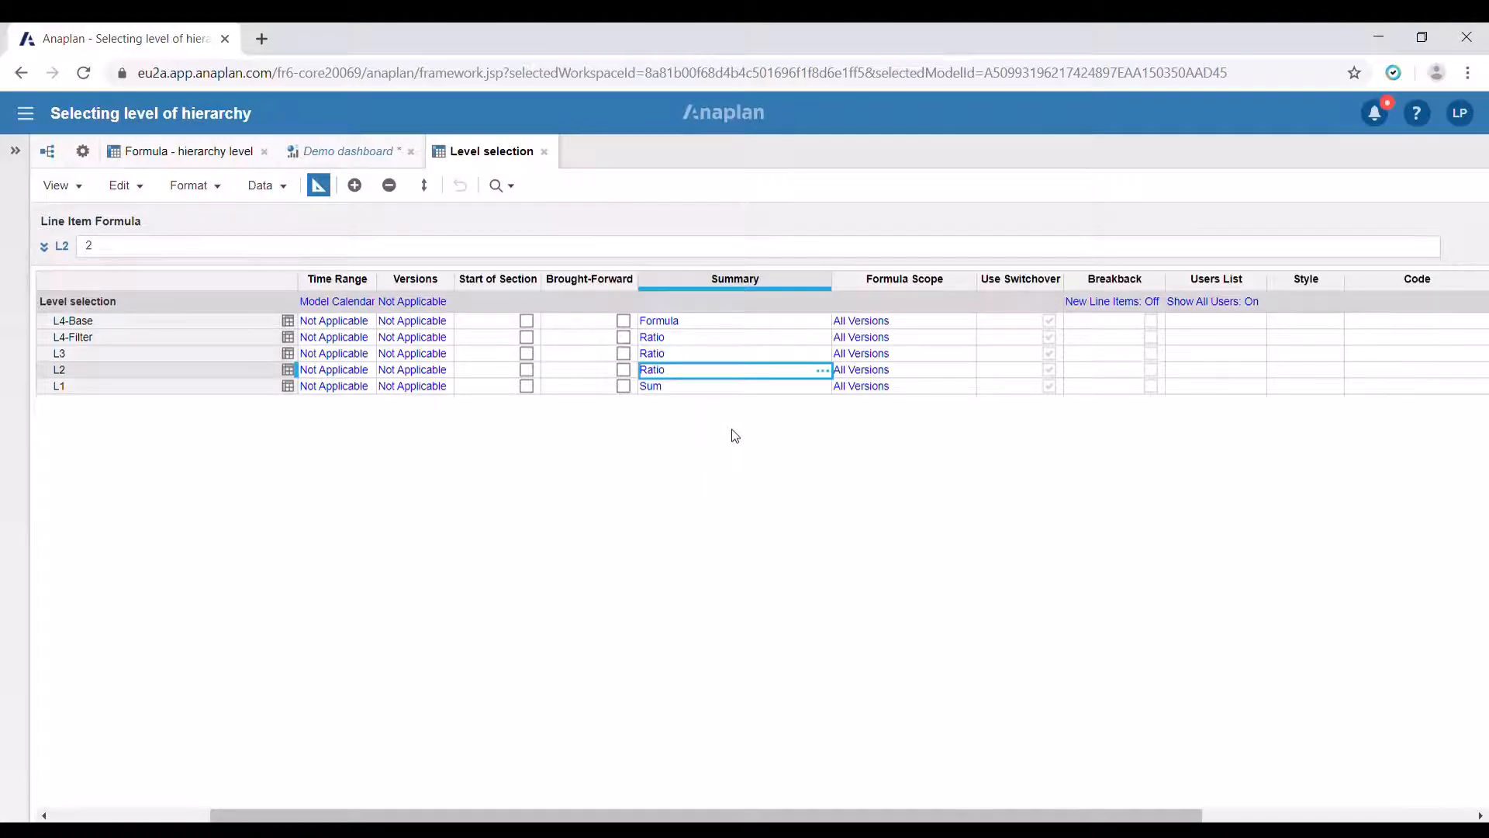
Step: Set the L1 line item's summary method to Min, and view the L4-Filter line item across the hierarchy
click(810, 390)
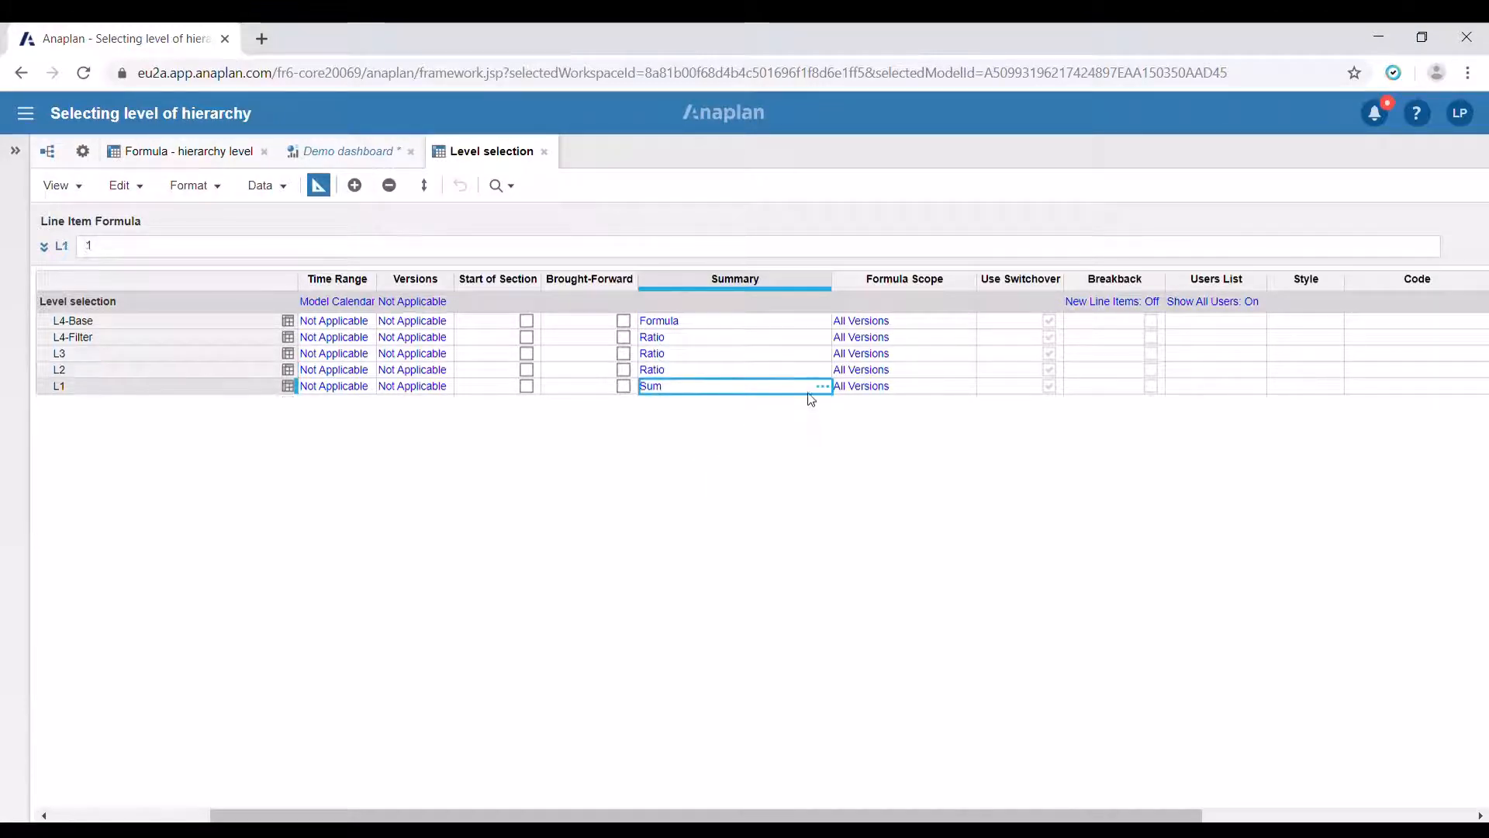
click(828, 392)
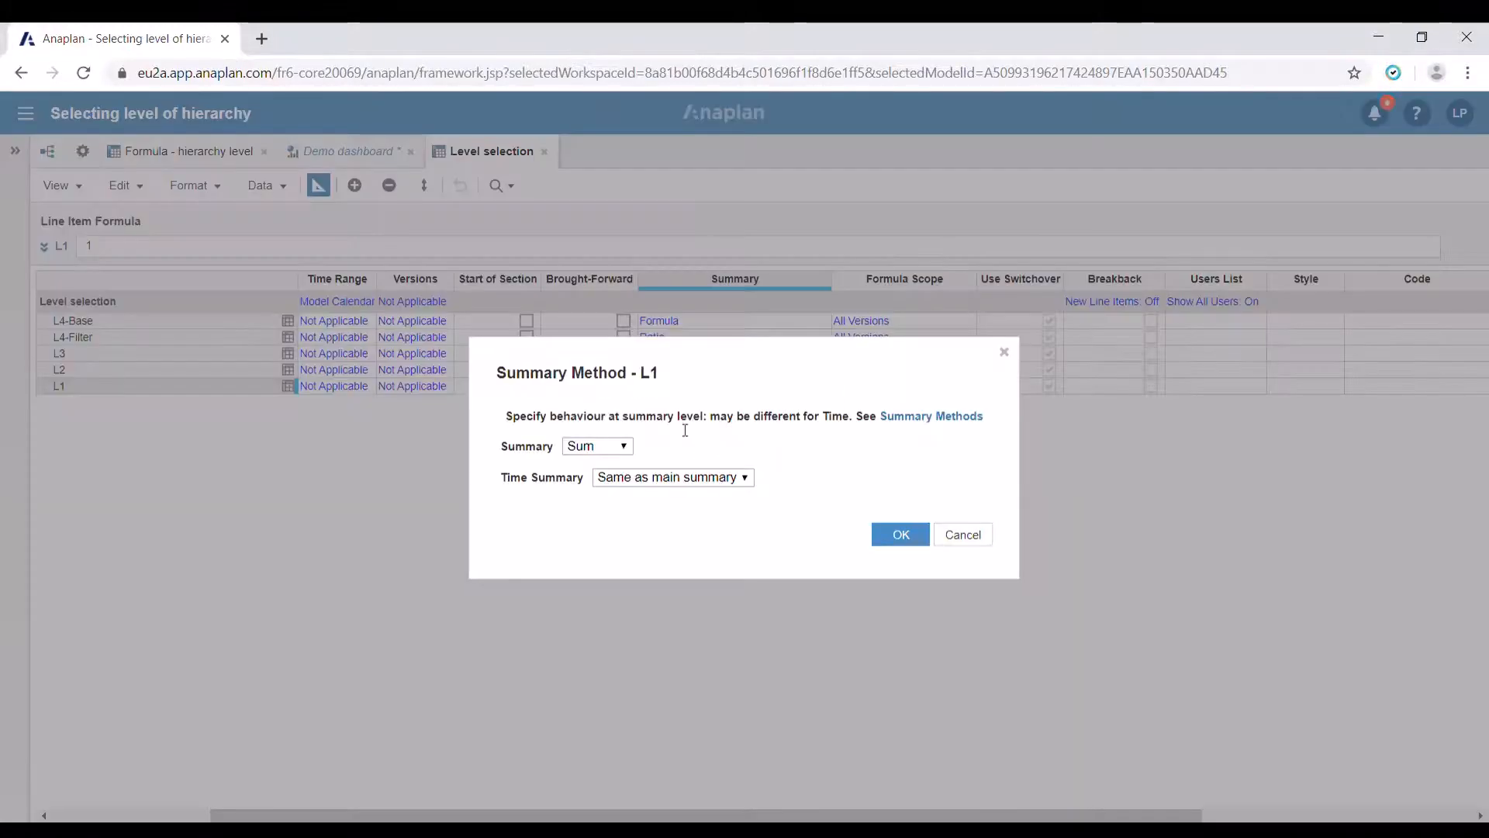
click(623, 449)
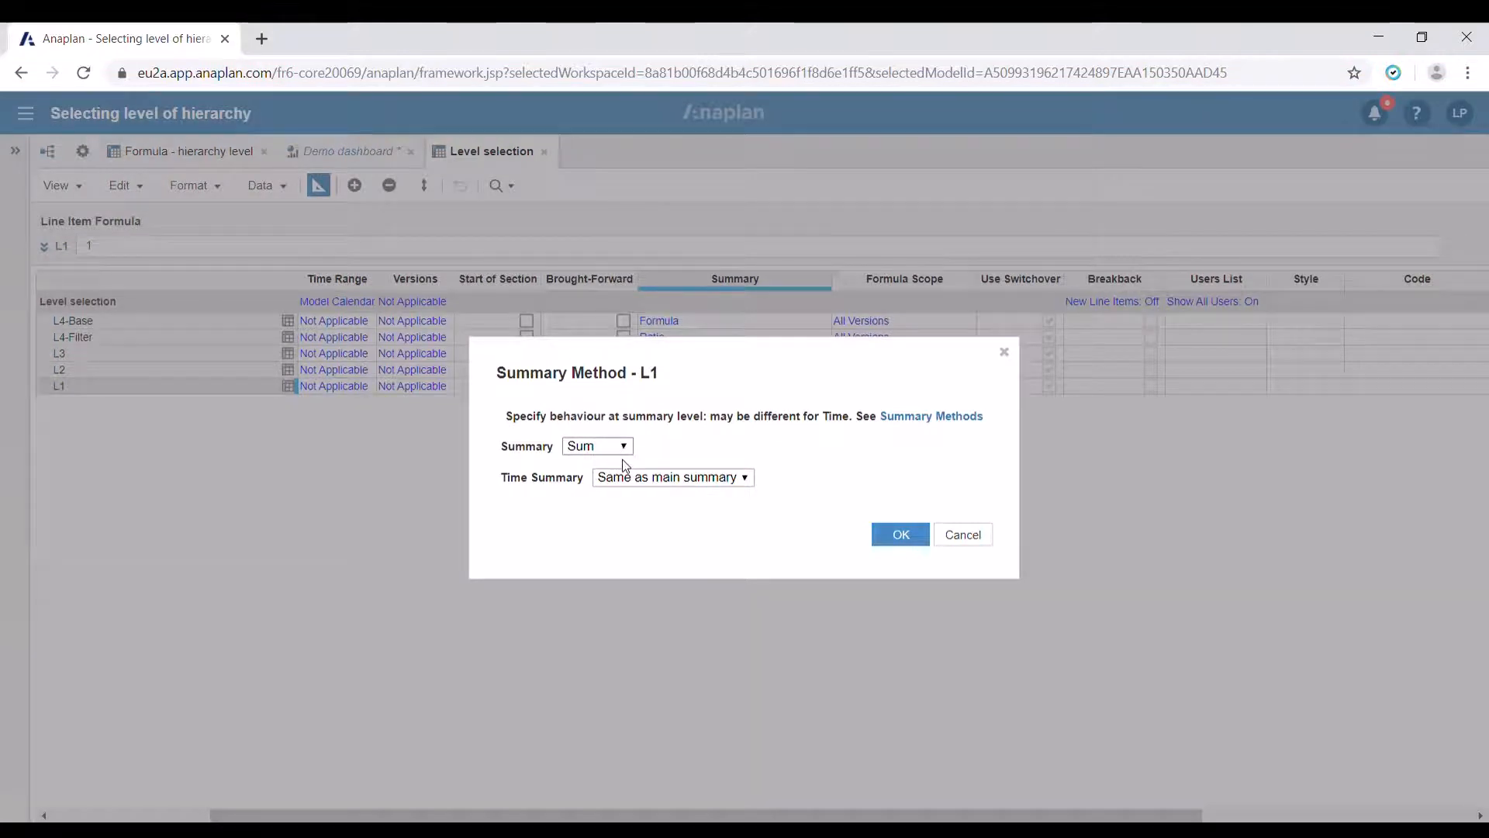
click(603, 556)
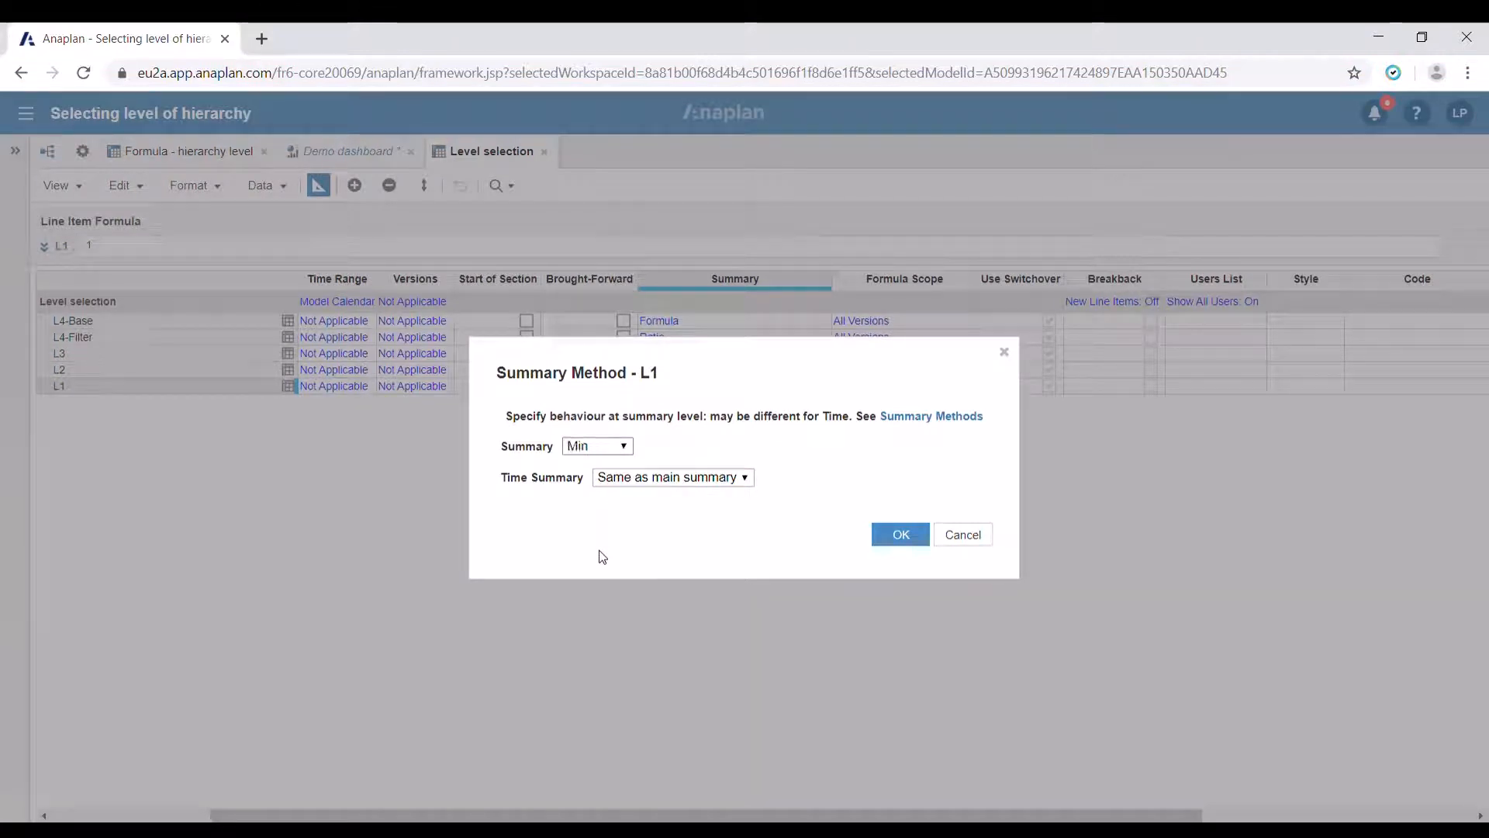
click(900, 535)
drag(734, 815, 523, 799)
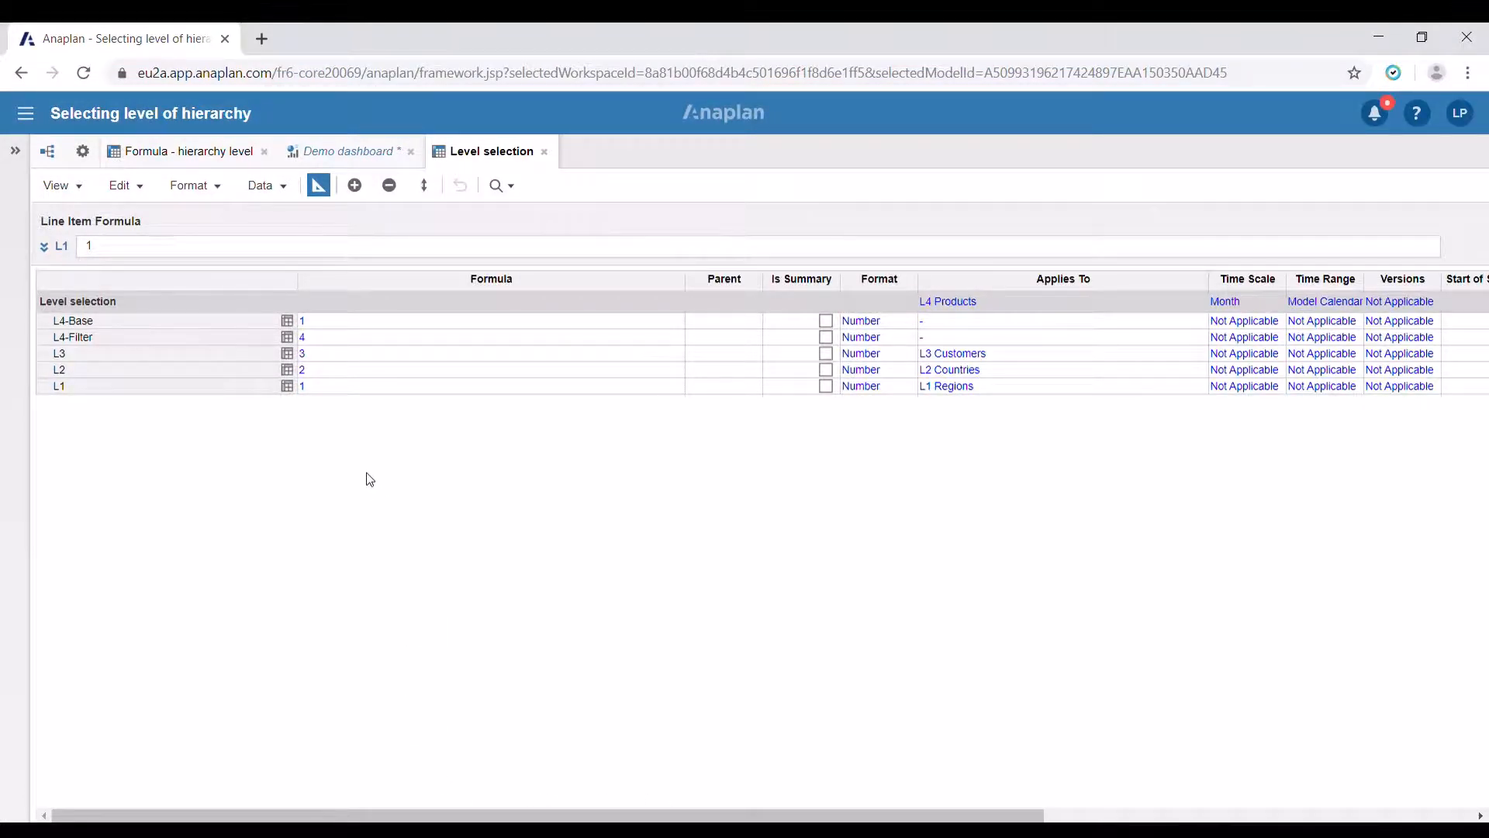
click(287, 339)
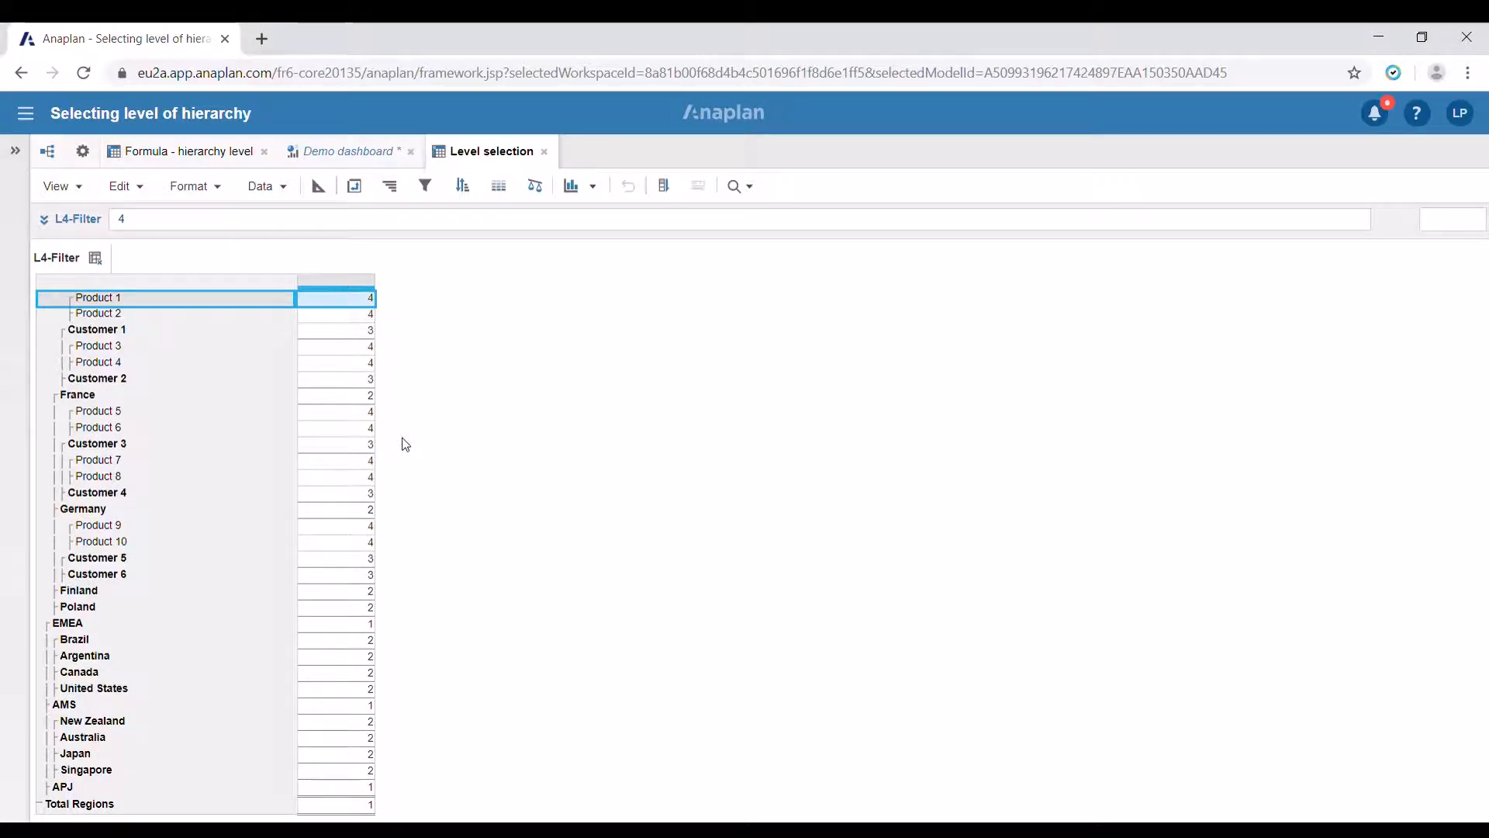
Step: In the Demo dashboard, add an L4 Products filter rule on the Formula - hierarchy level grid, based on Level selection: L4-Filter
click(334, 152)
click(398, 242)
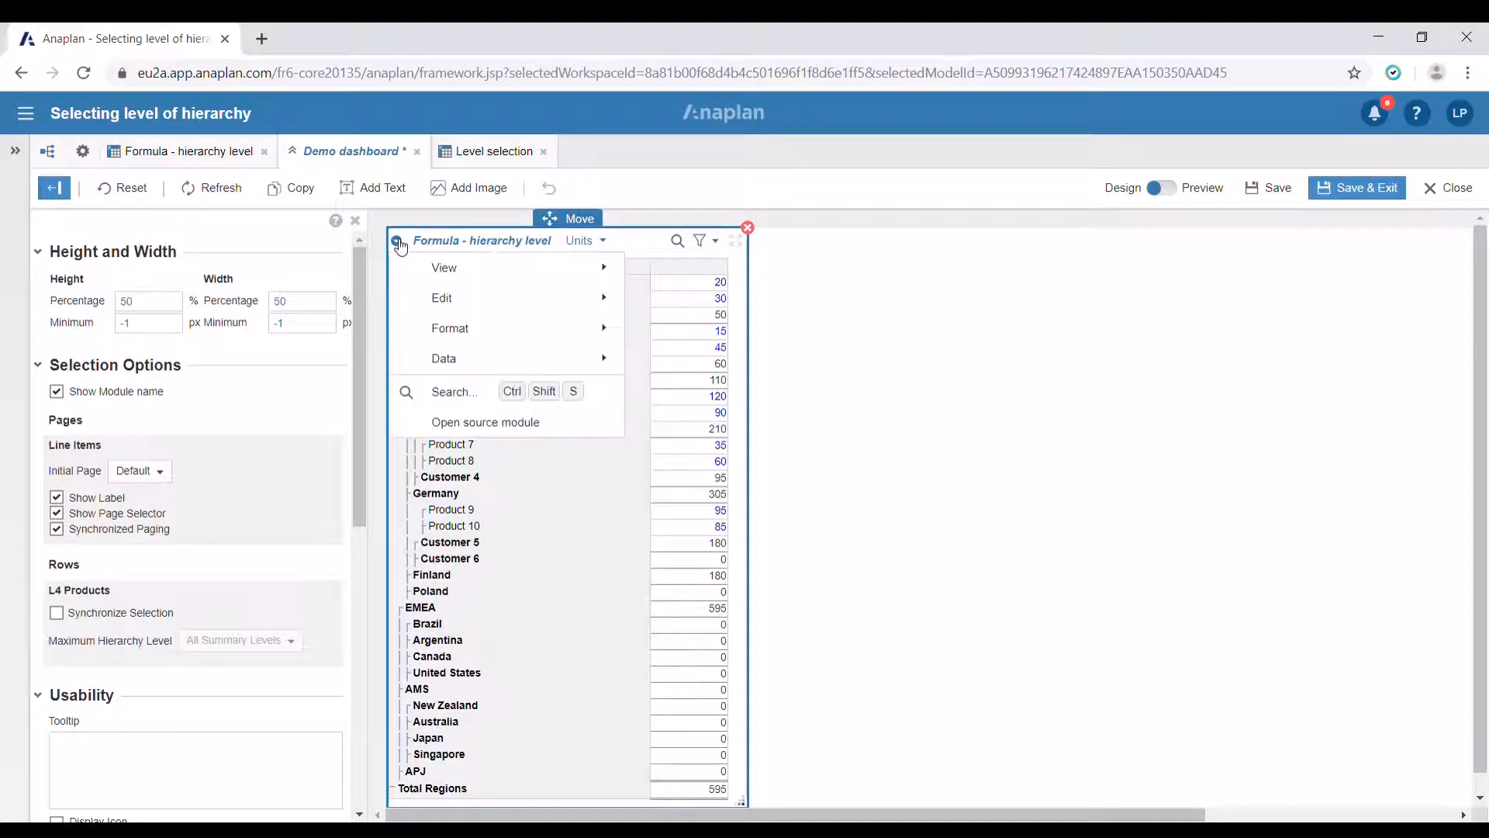
mouse_move(481, 363)
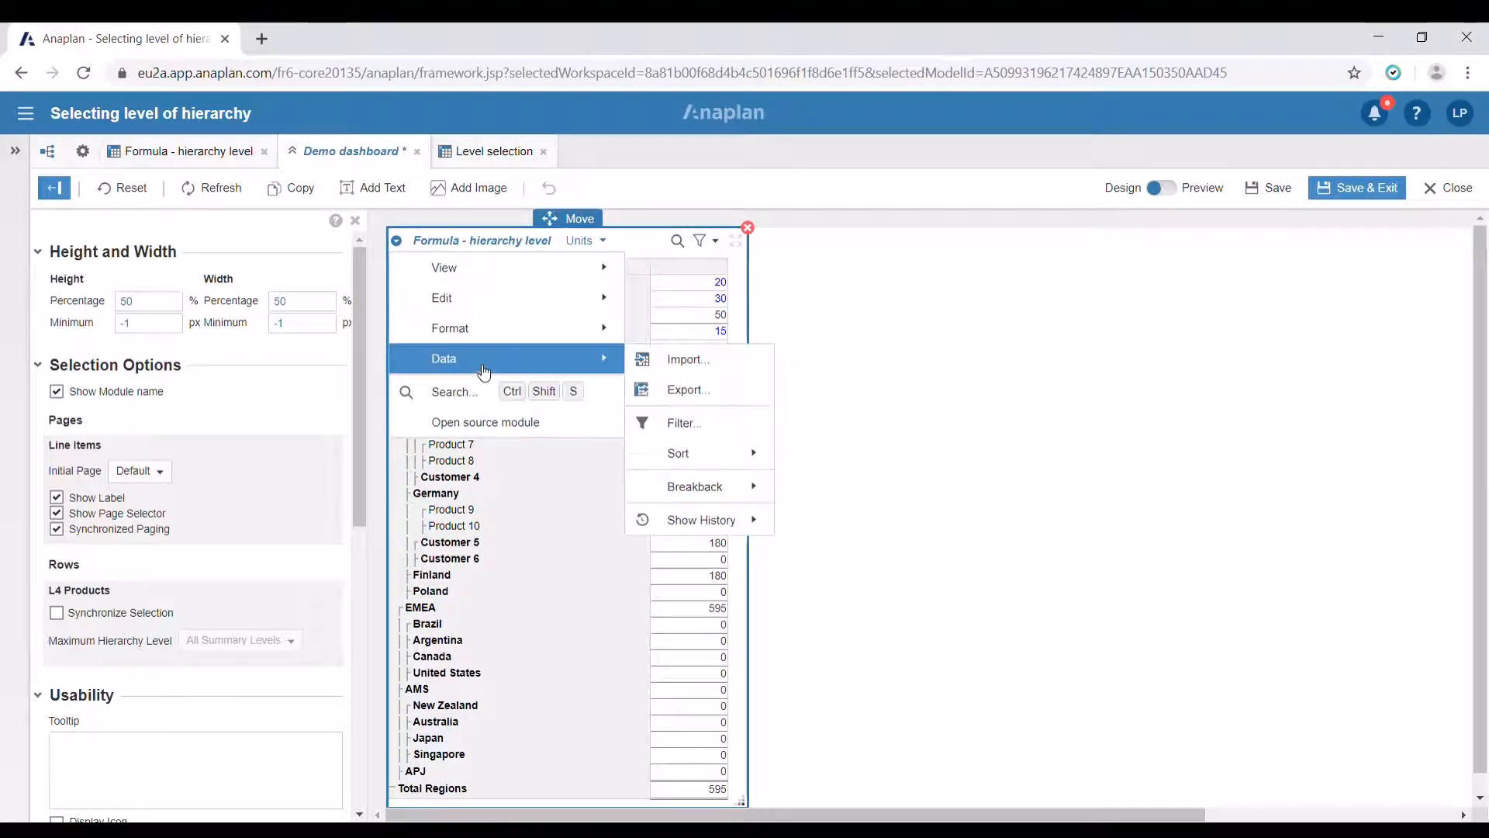
click(680, 424)
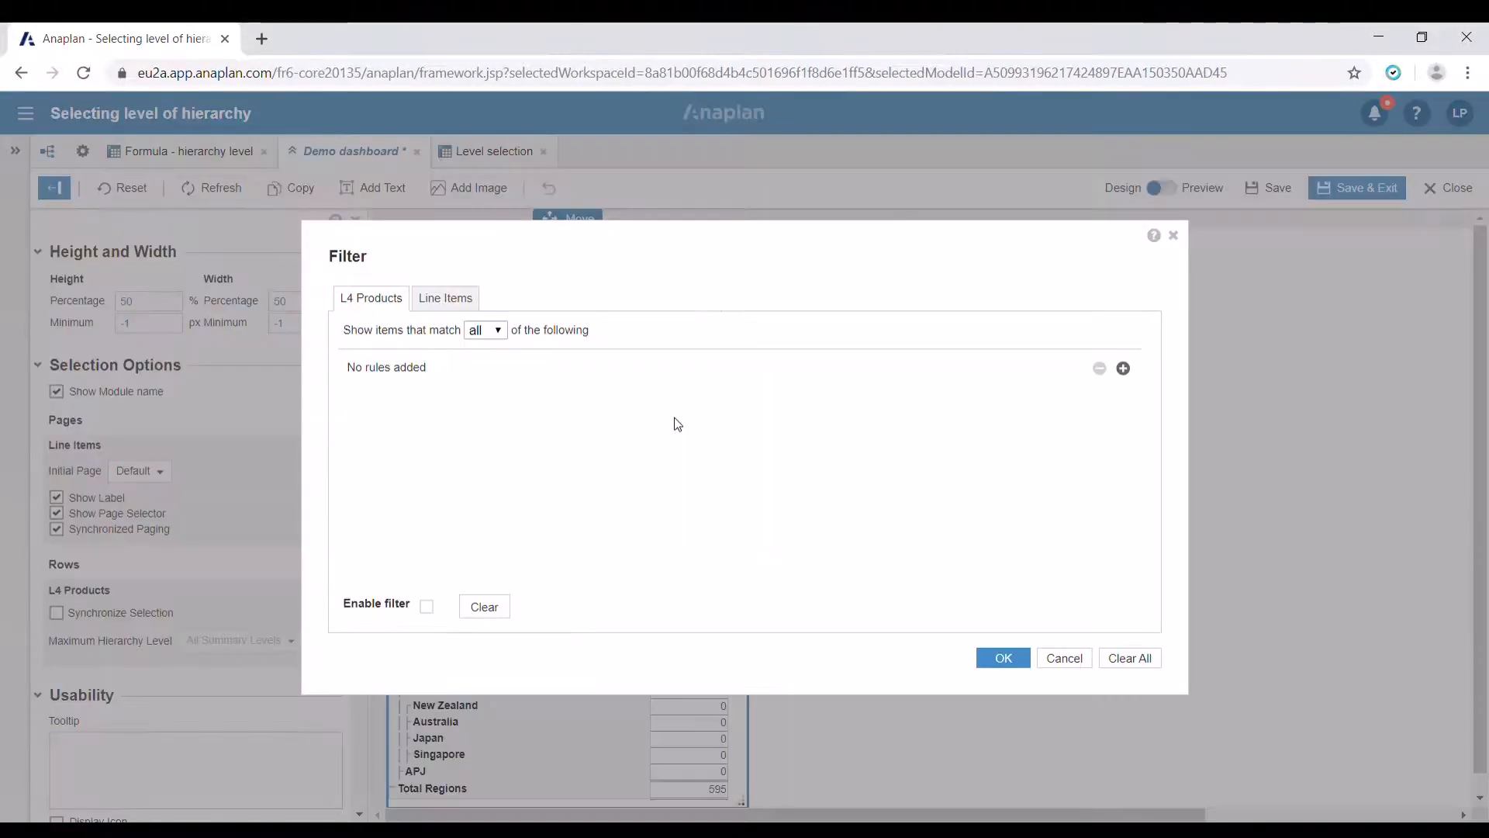
click(1123, 369)
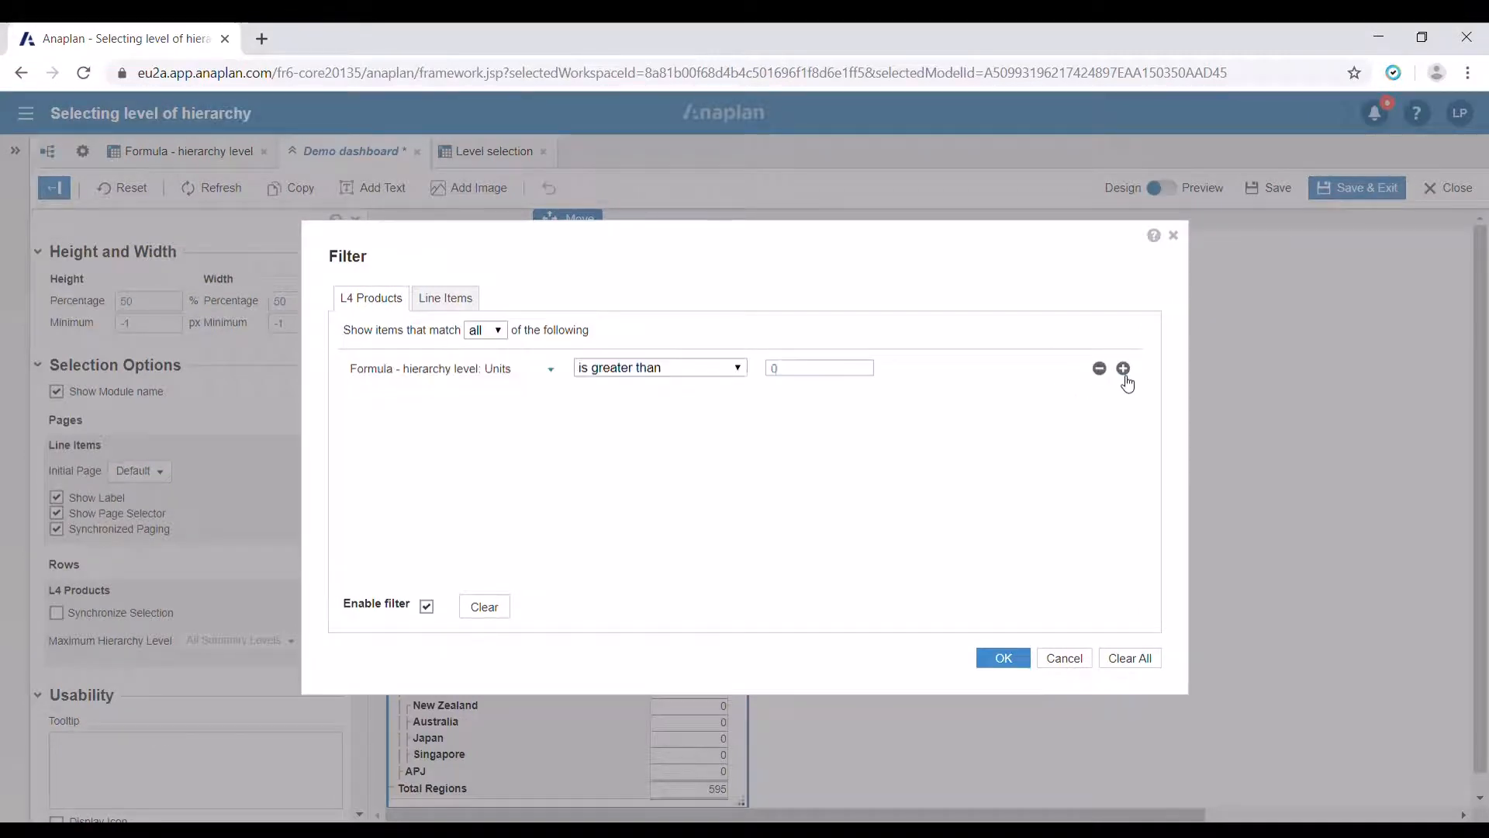
click(552, 370)
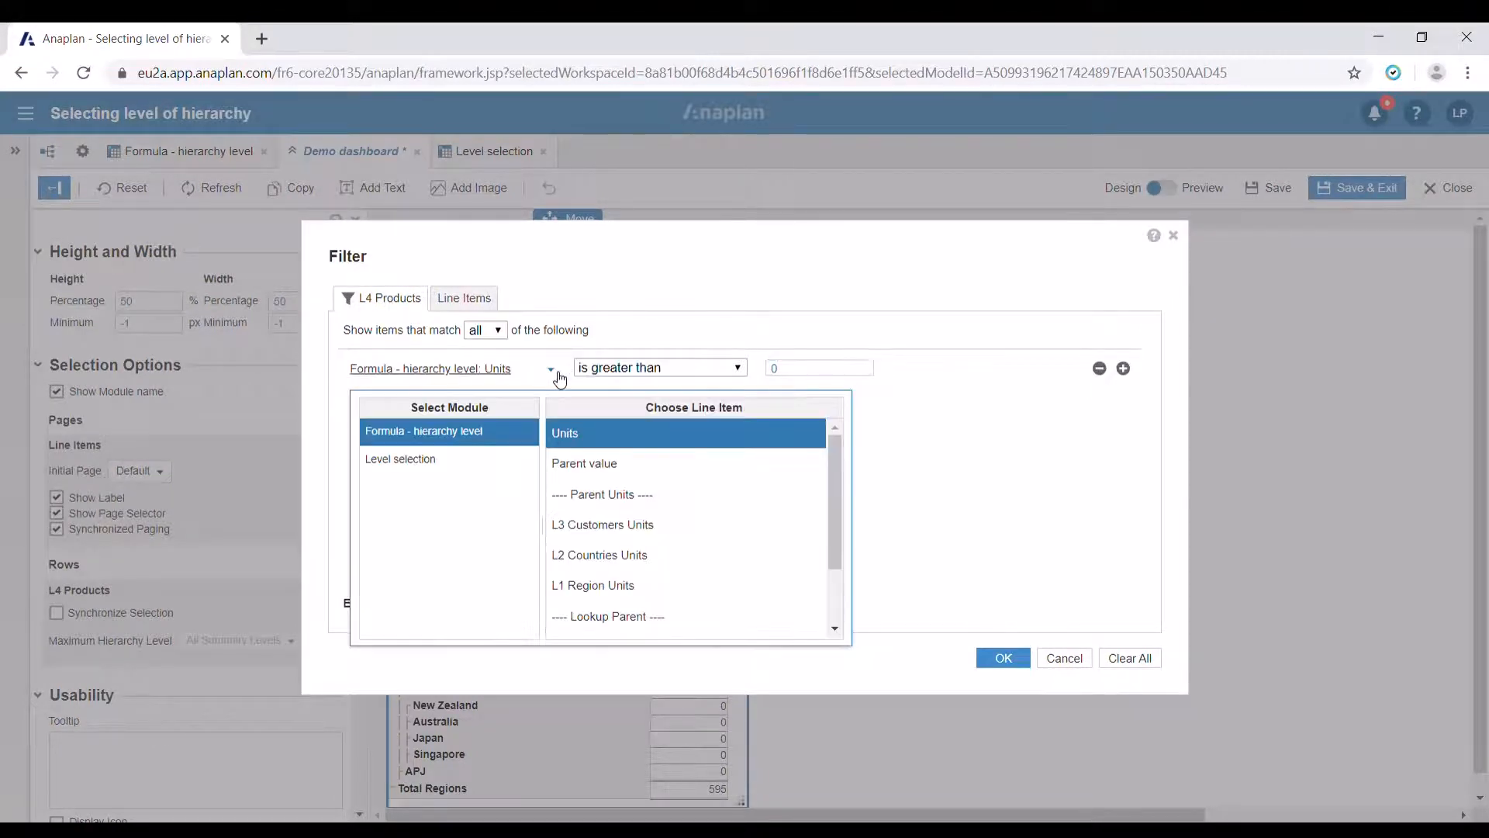
click(441, 468)
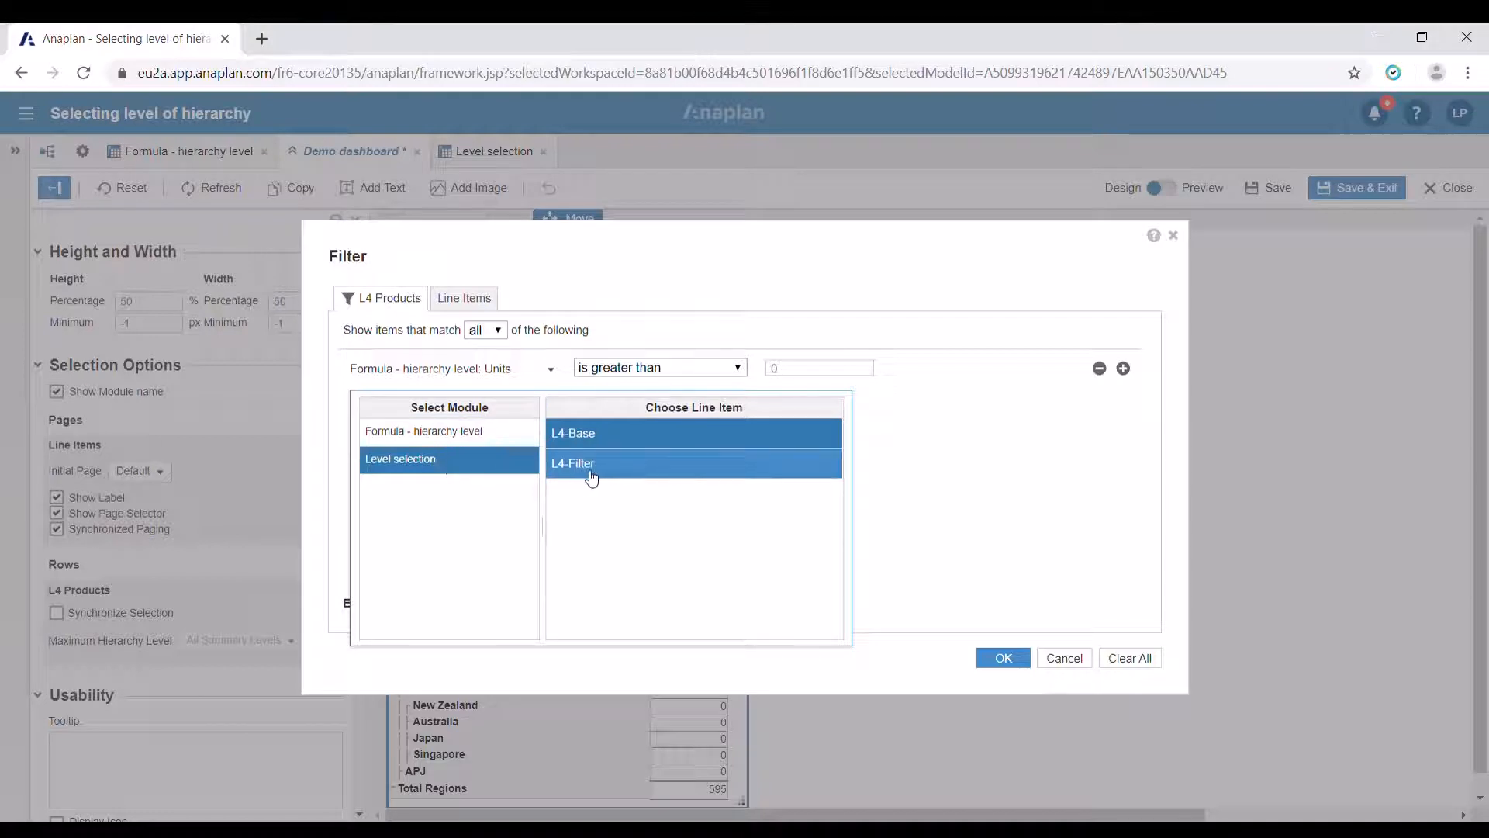
click(582, 469)
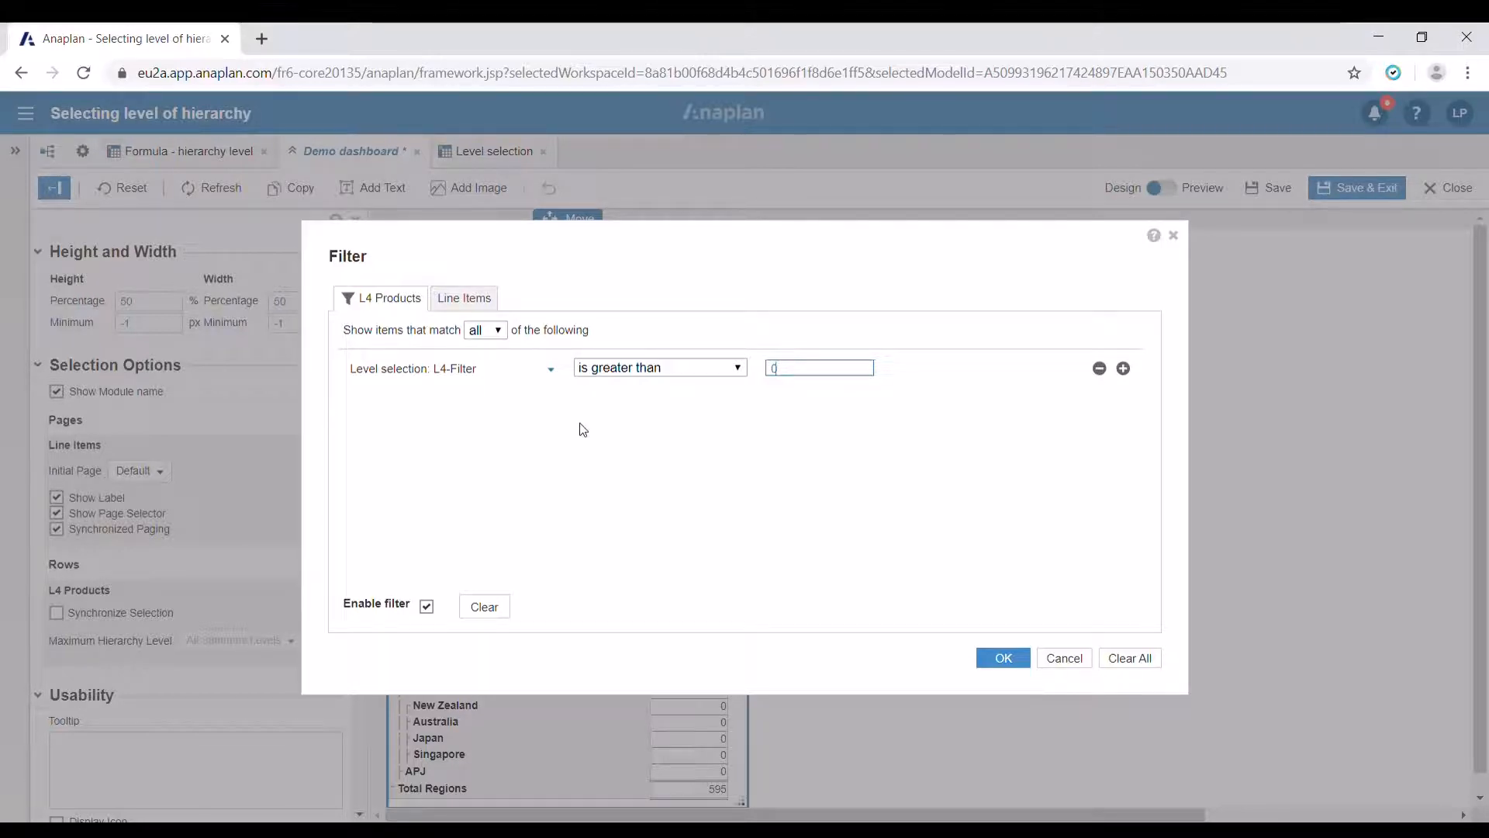
Step: Apply the filter rule with the condition is greater than or equal to 3, and toggle Synchronize Selection for the L4 Products rows
click(739, 373)
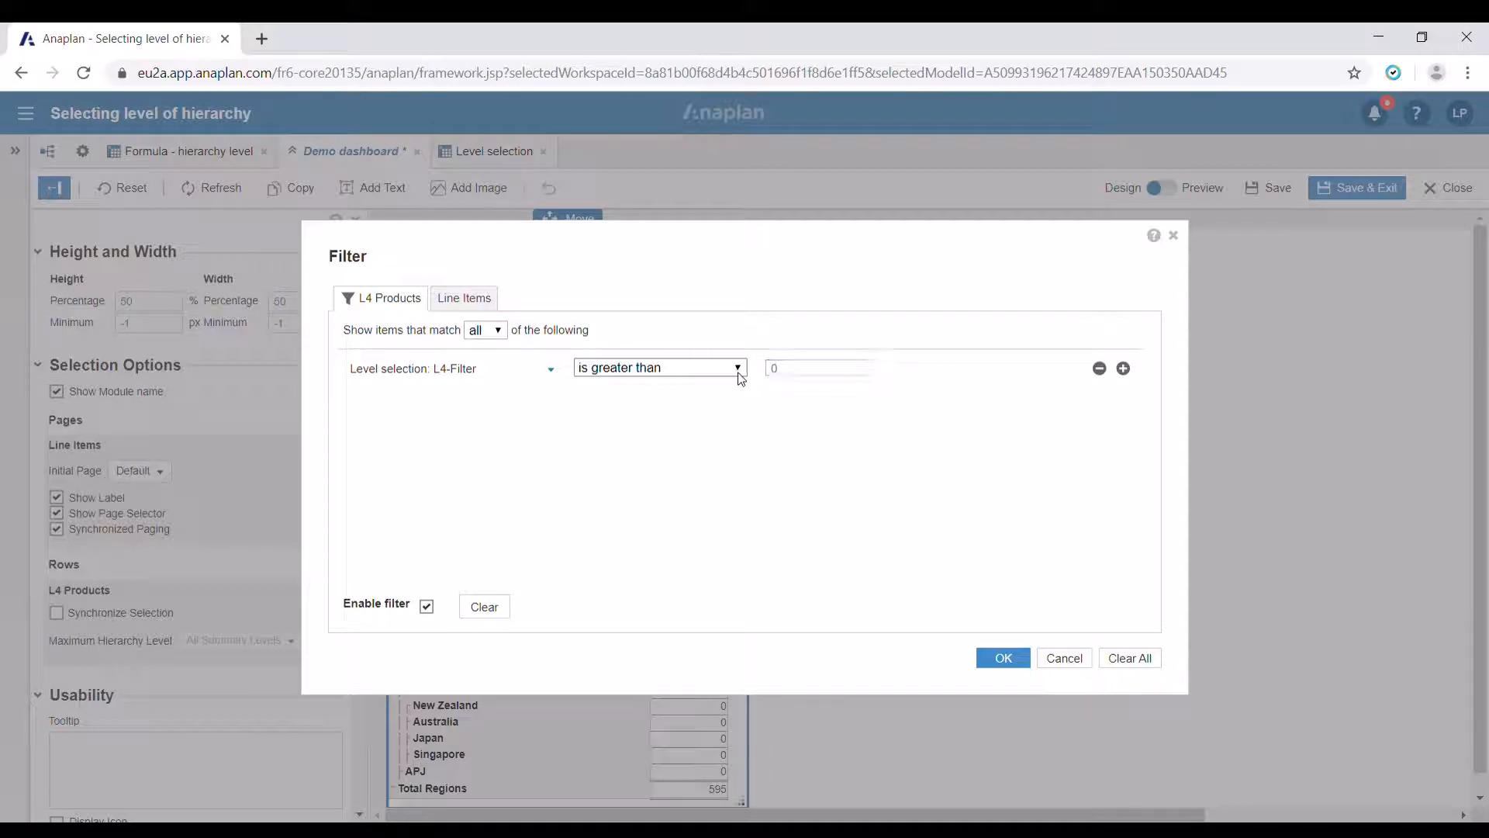
click(691, 556)
click(824, 377)
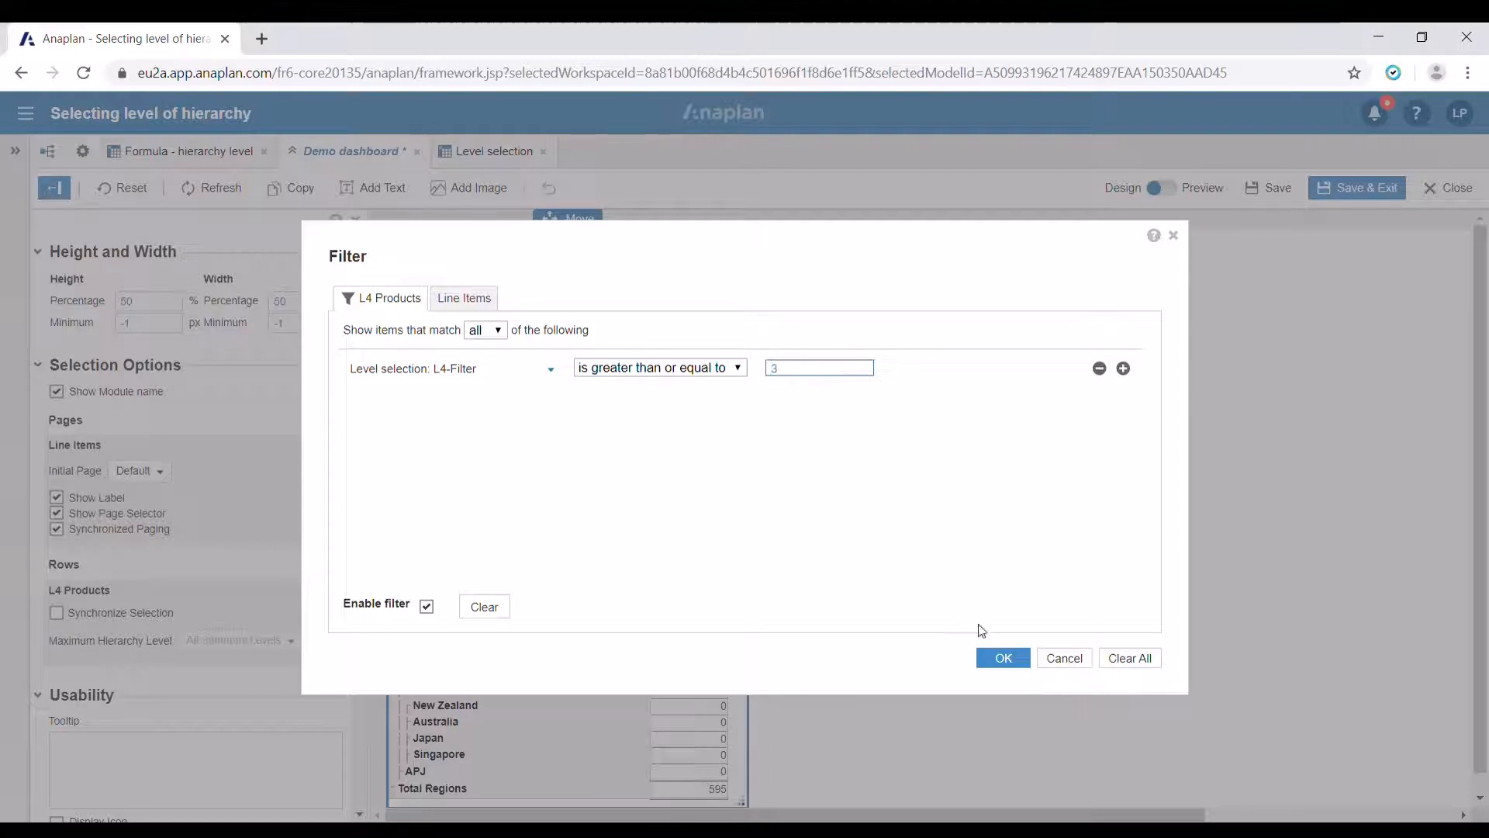
click(1004, 658)
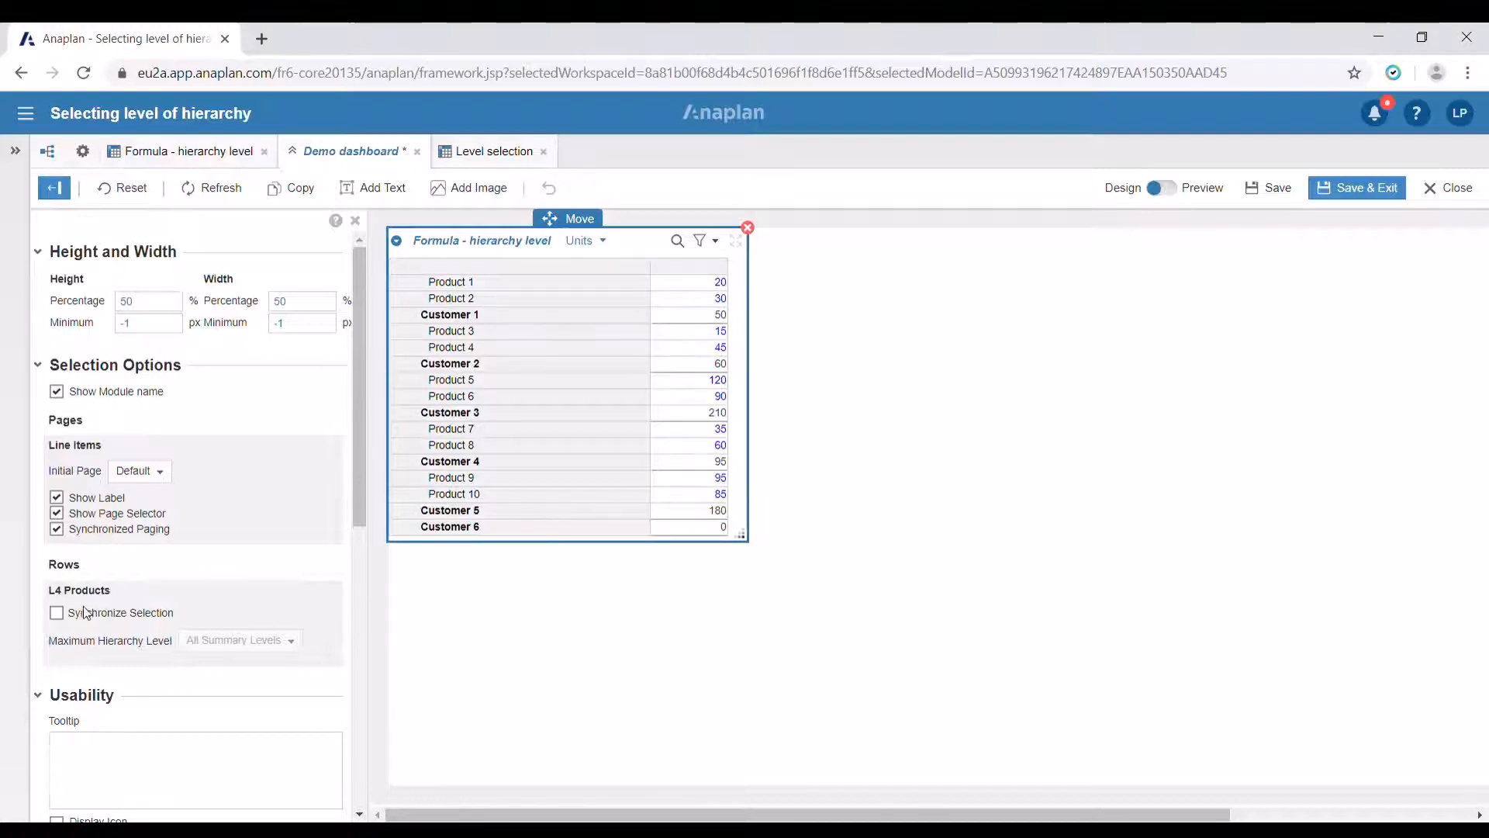
click(59, 614)
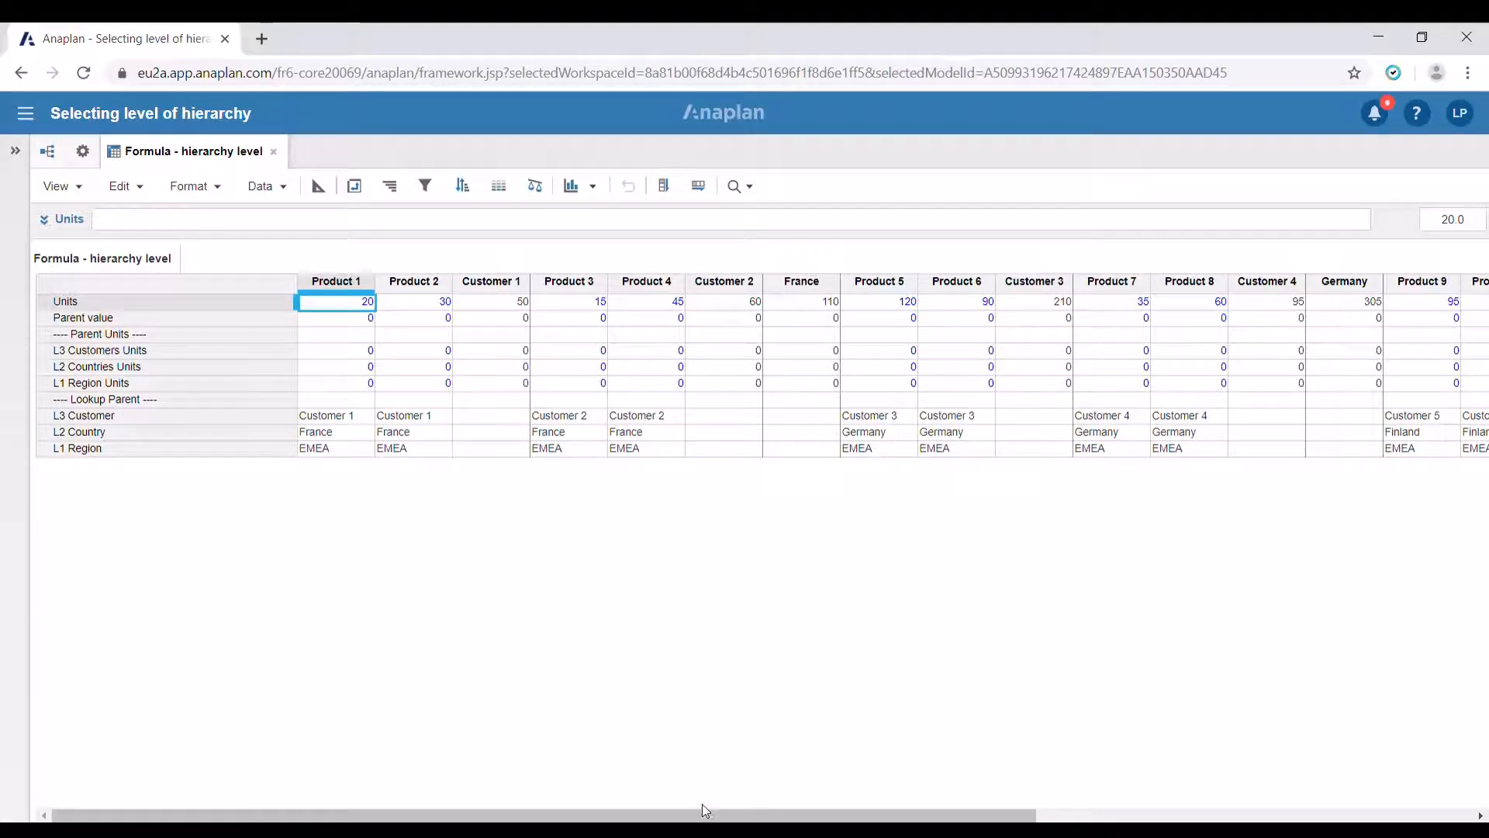
Step: In the Formula - hierarchy level module, set the L3 Customers Units formula to Units[LOOKUP: 'L3 Customer']
drag(708, 816, 1111, 814)
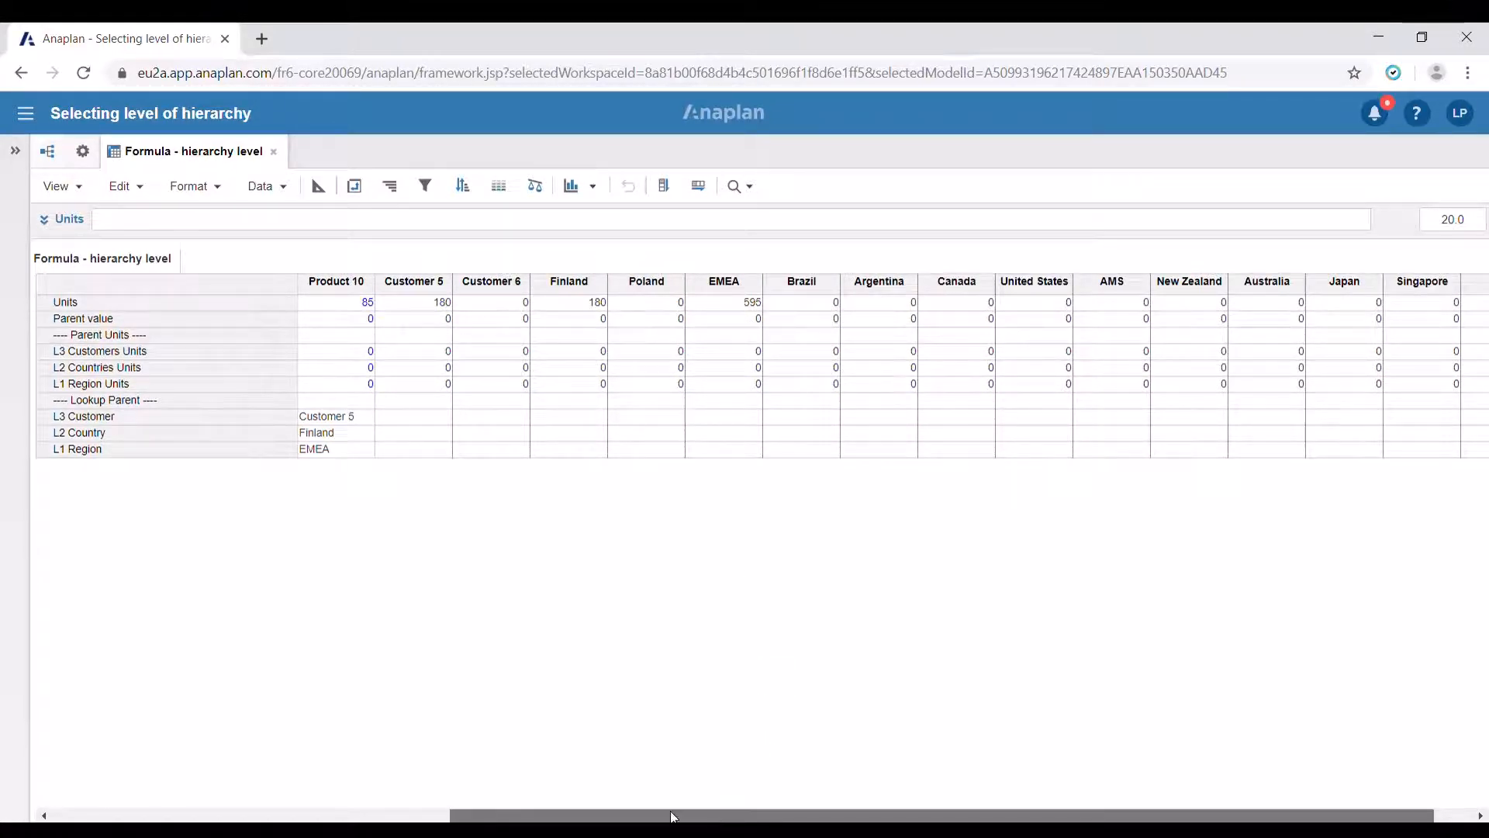
drag(670, 812, 241, 791)
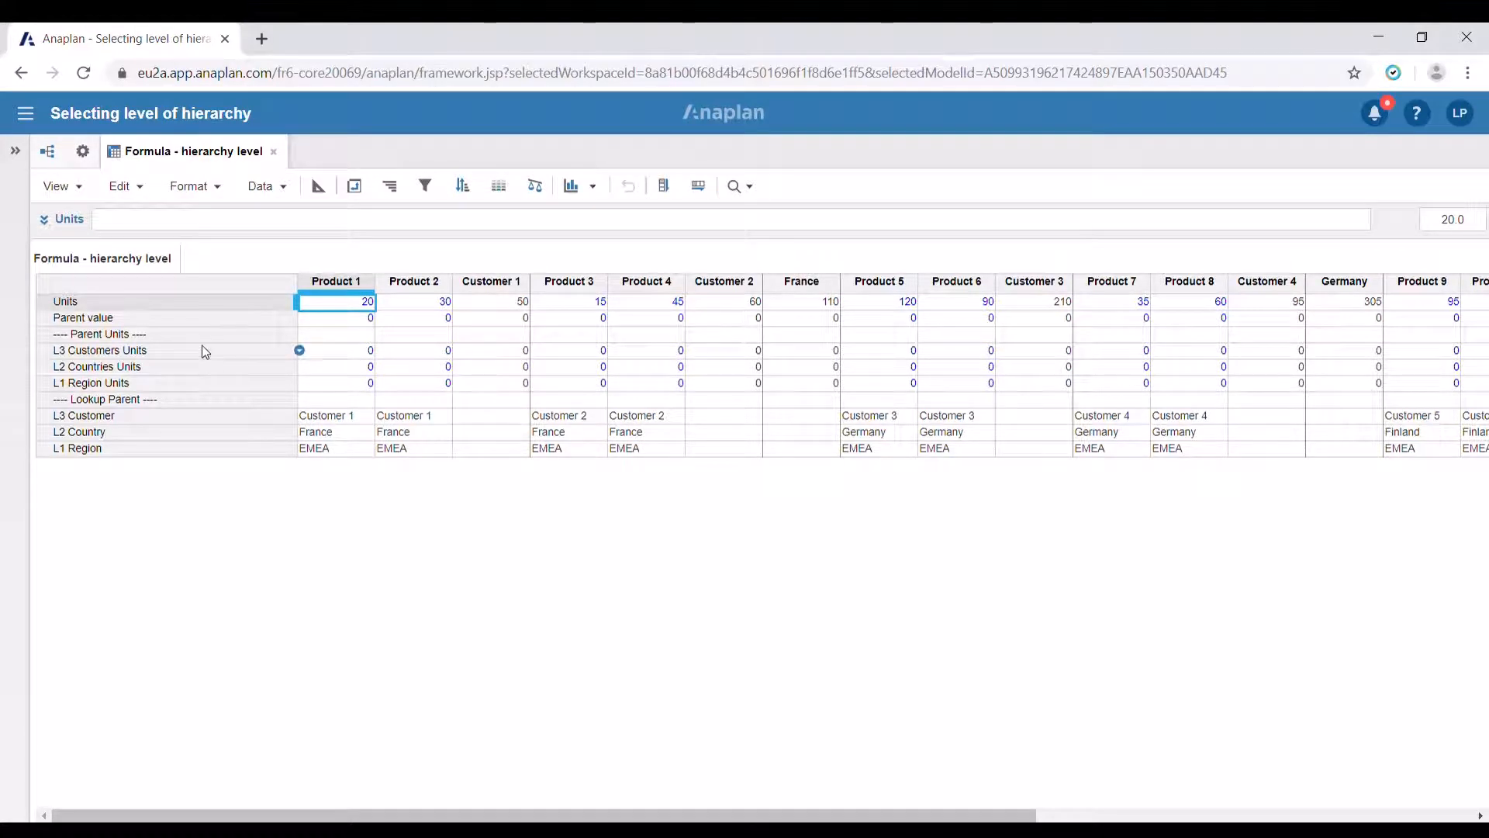
click(326, 354)
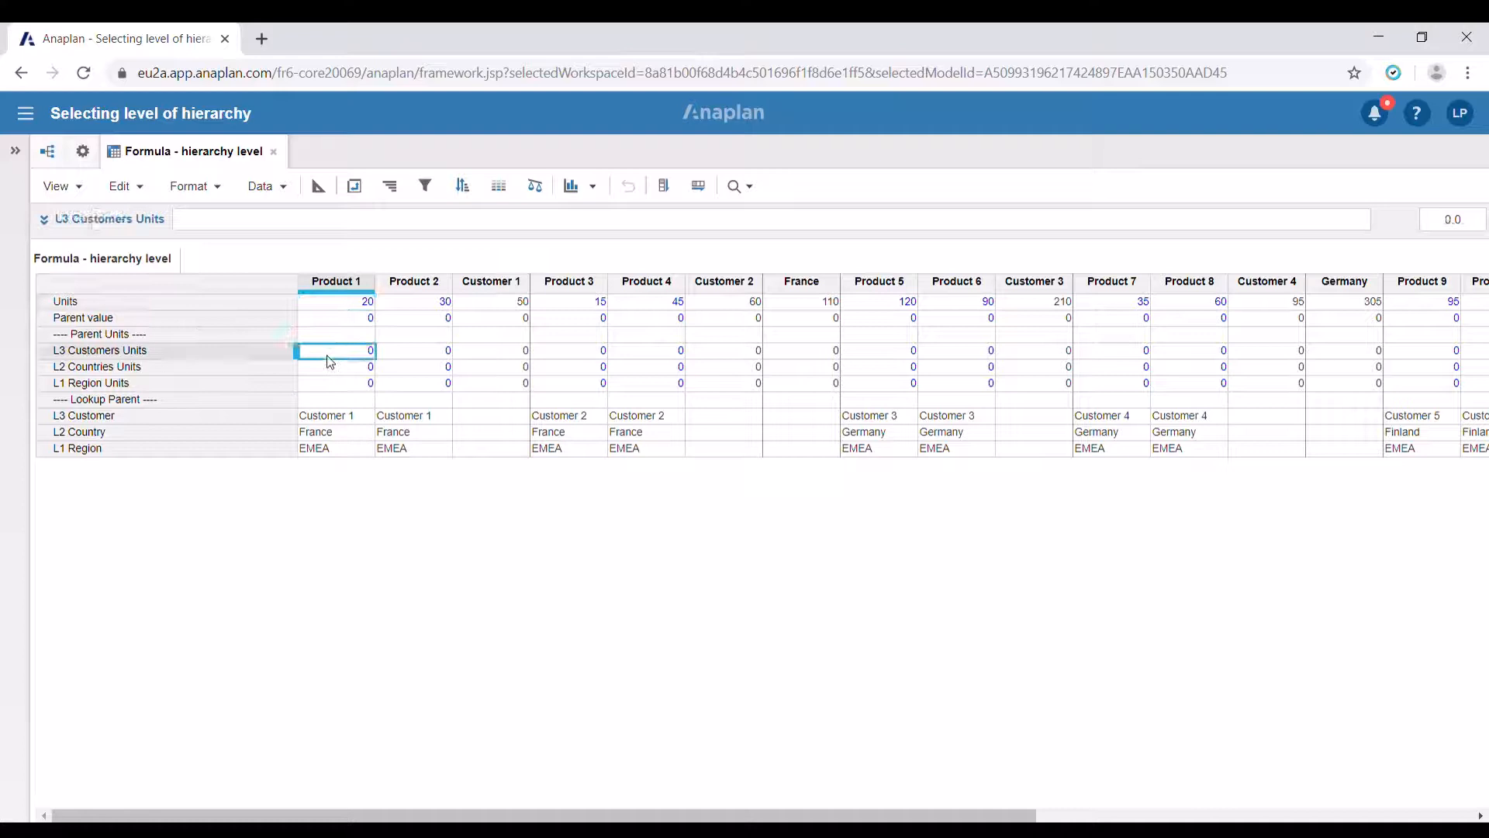
click(320, 222)
text(U)
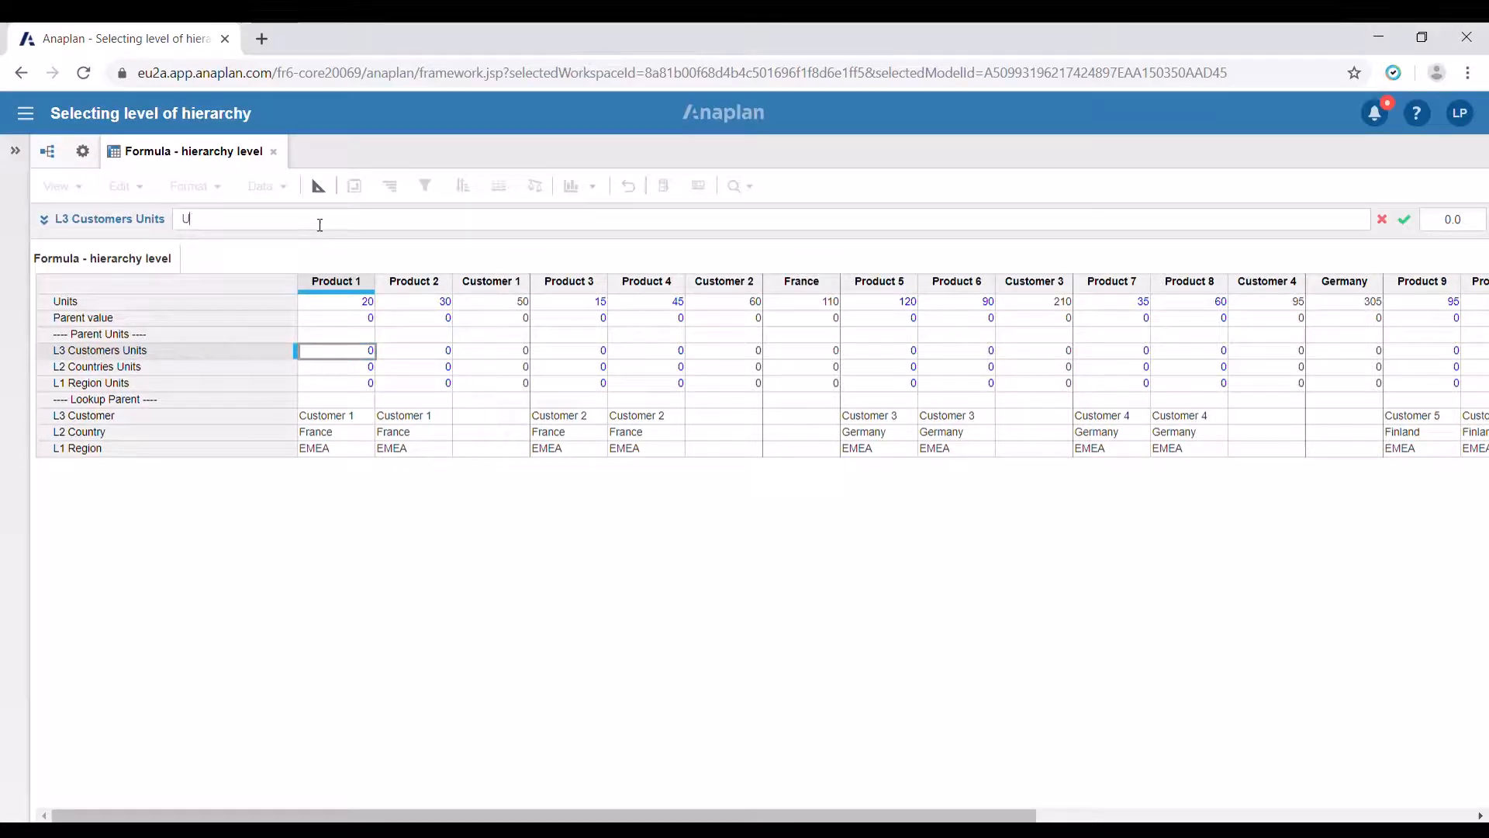
text(nits[LOOKUP:)
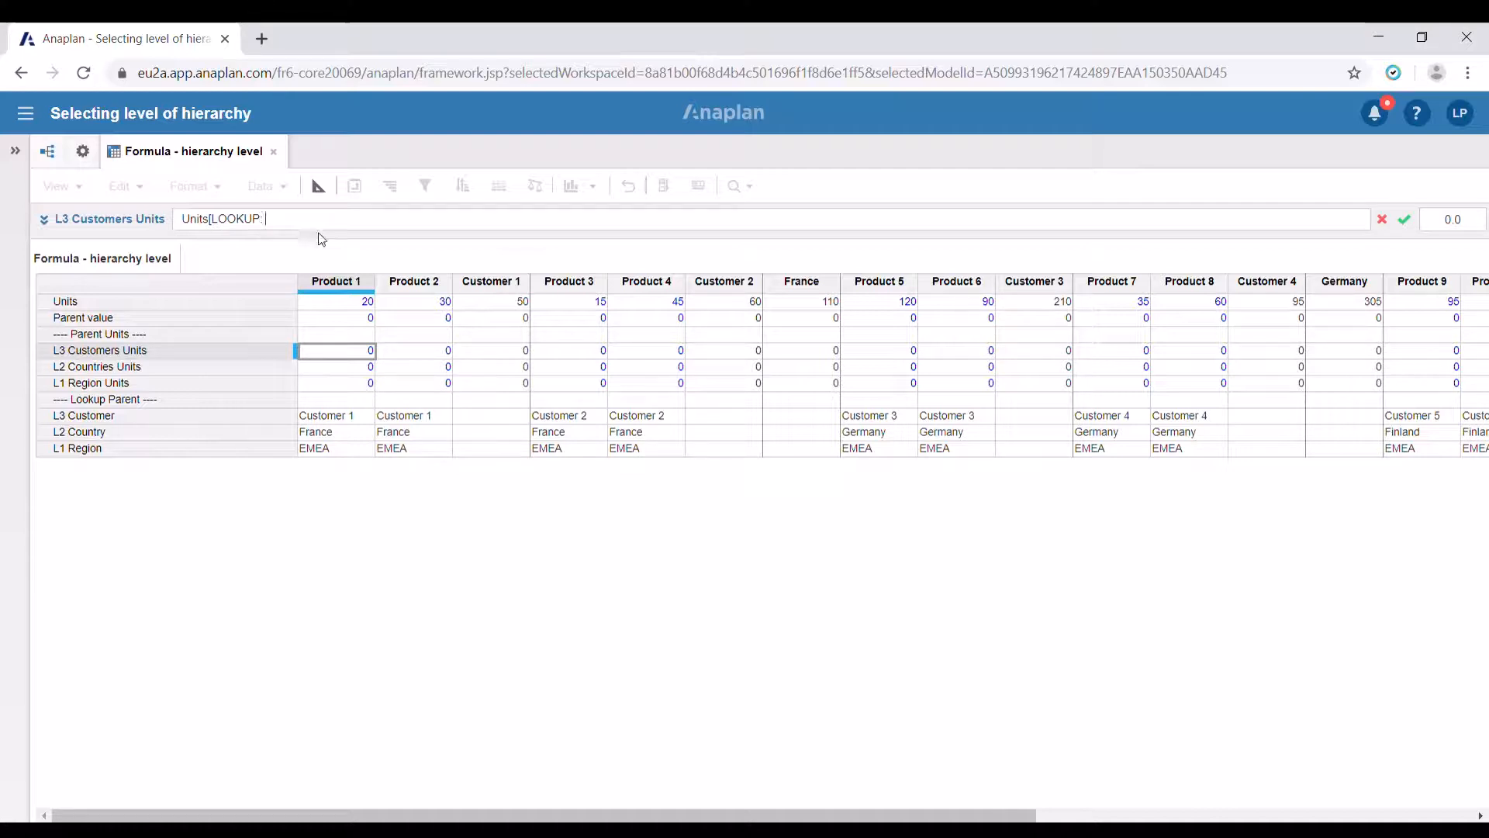
click(188, 414)
text(])
key(Return)
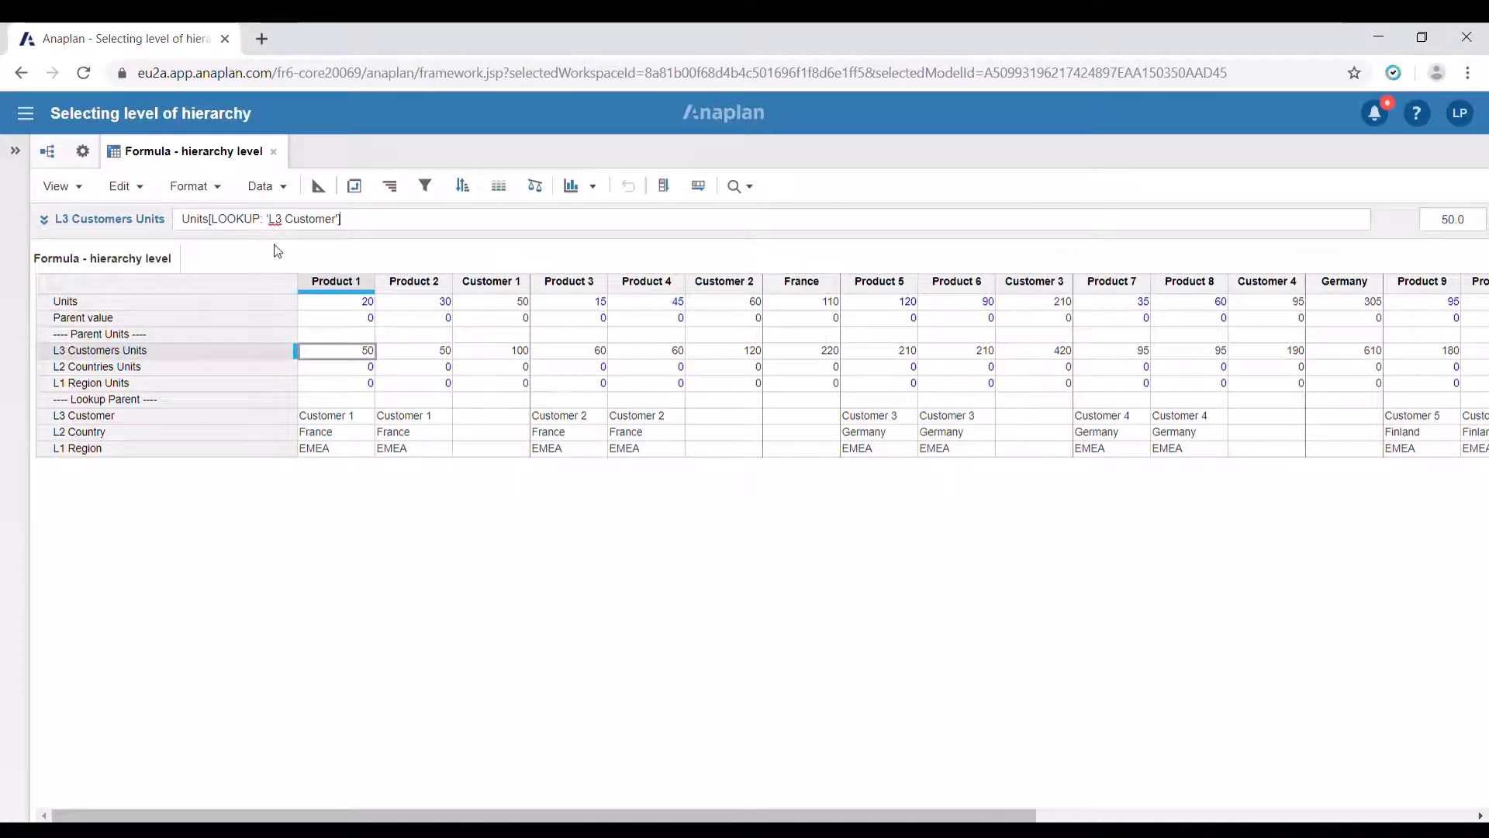
Step: Change the L3 Customers Units line item's summary method to Min in the module blueprint, and return to the grid view
click(316, 187)
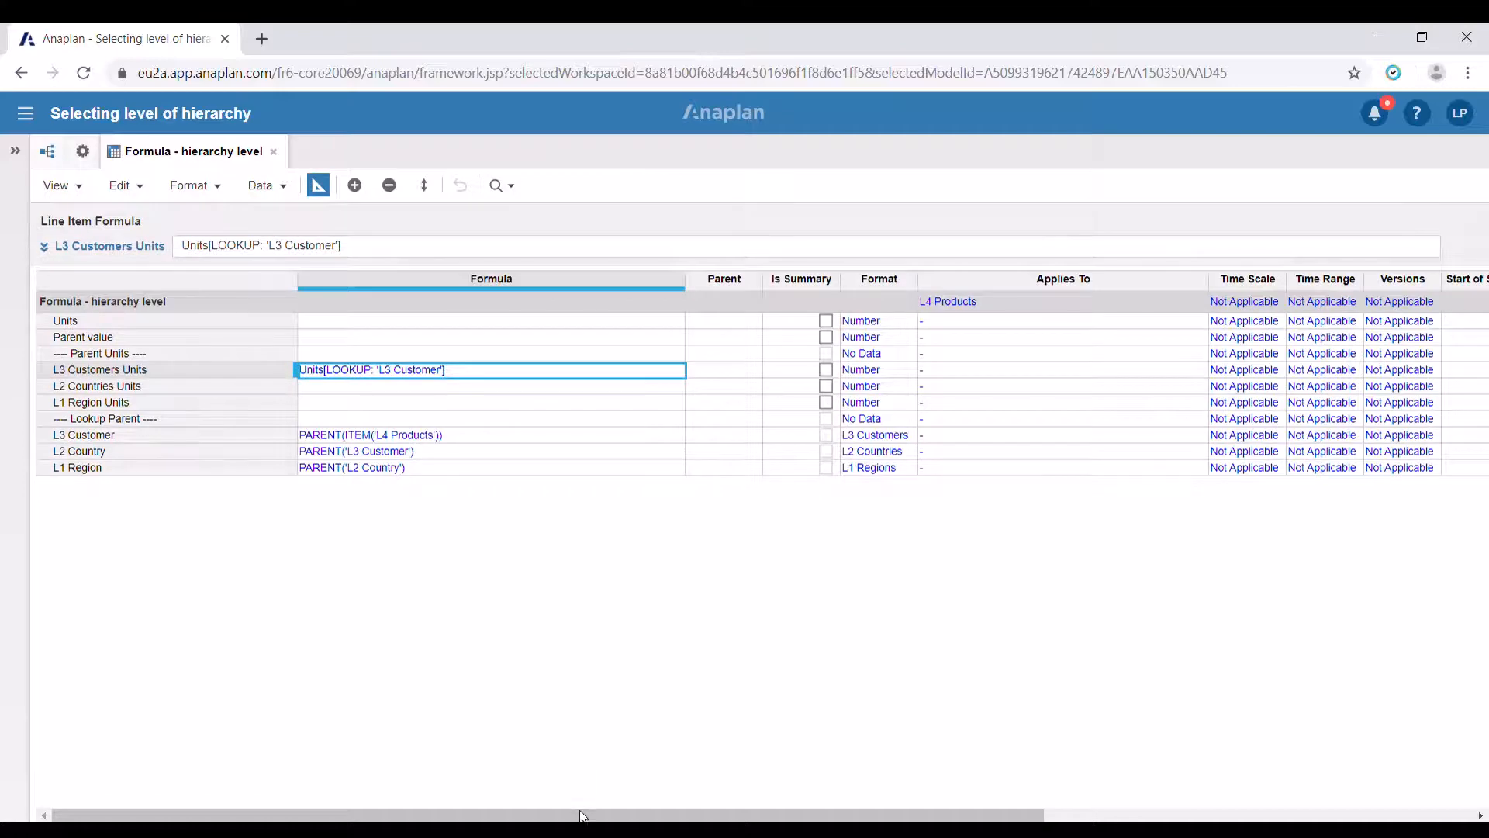
drag(636, 814, 871, 814)
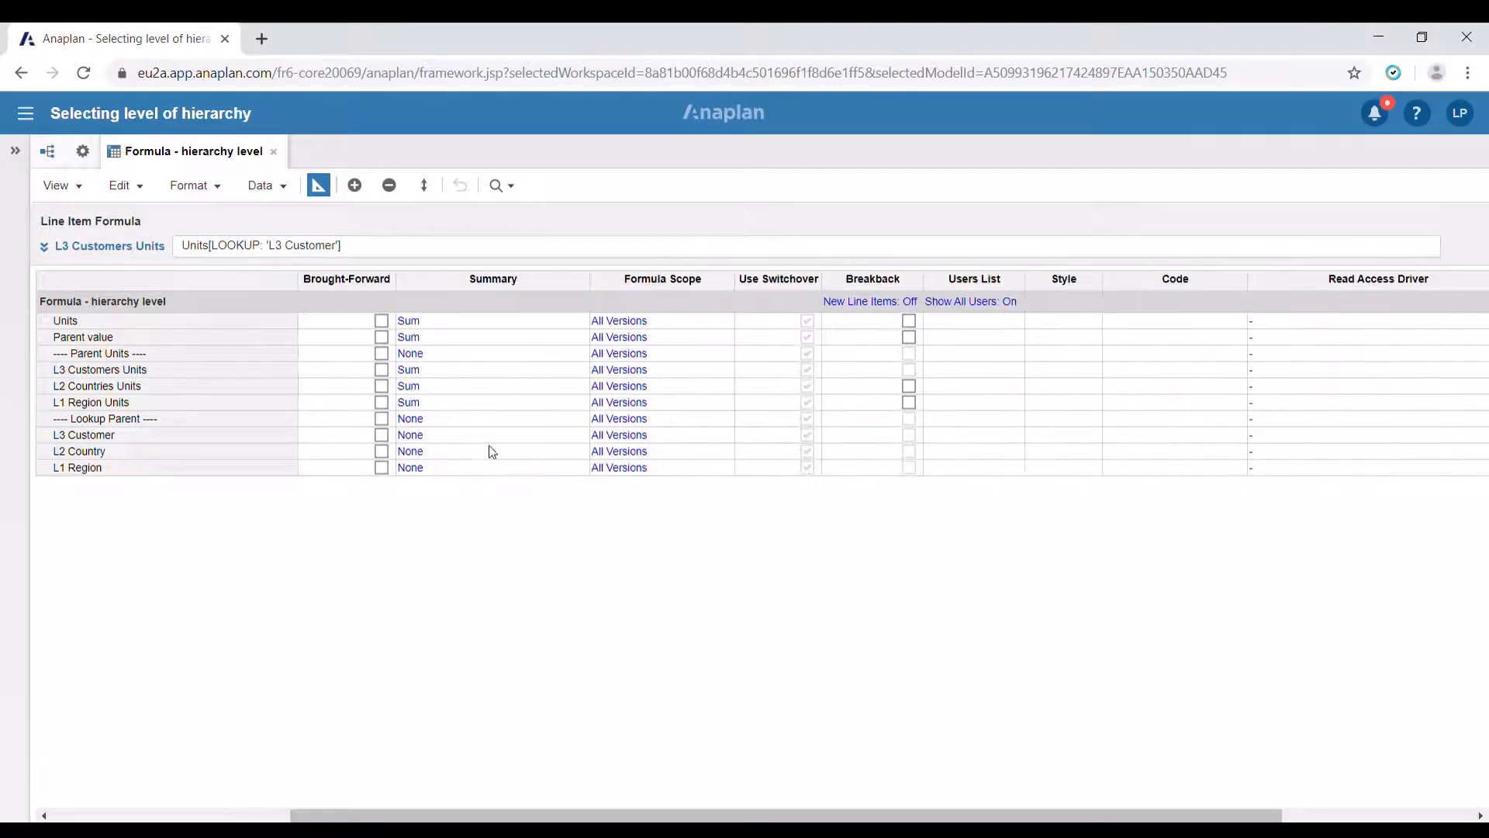
click(504, 371)
click(589, 370)
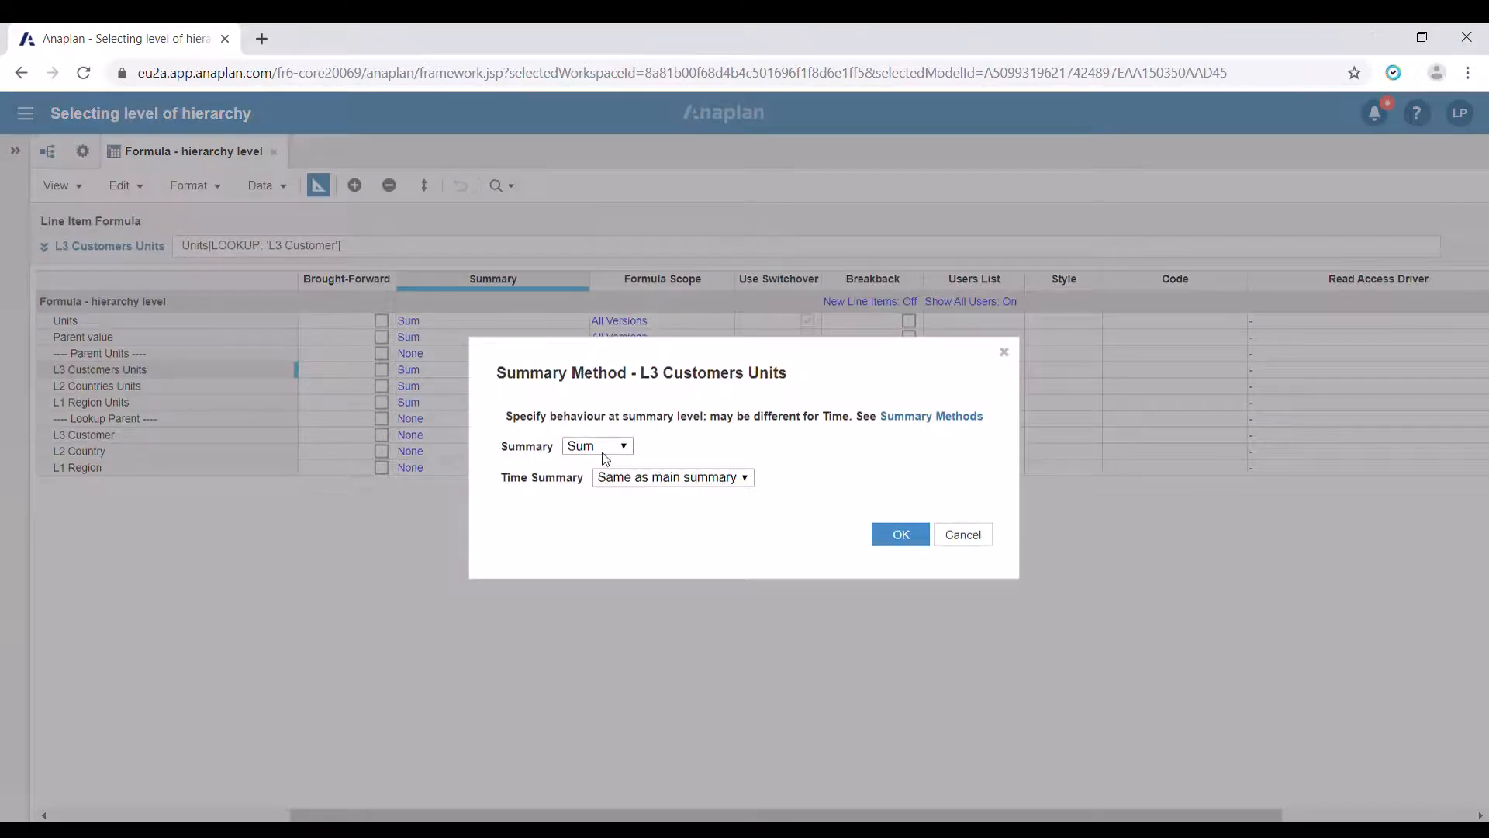
click(592, 548)
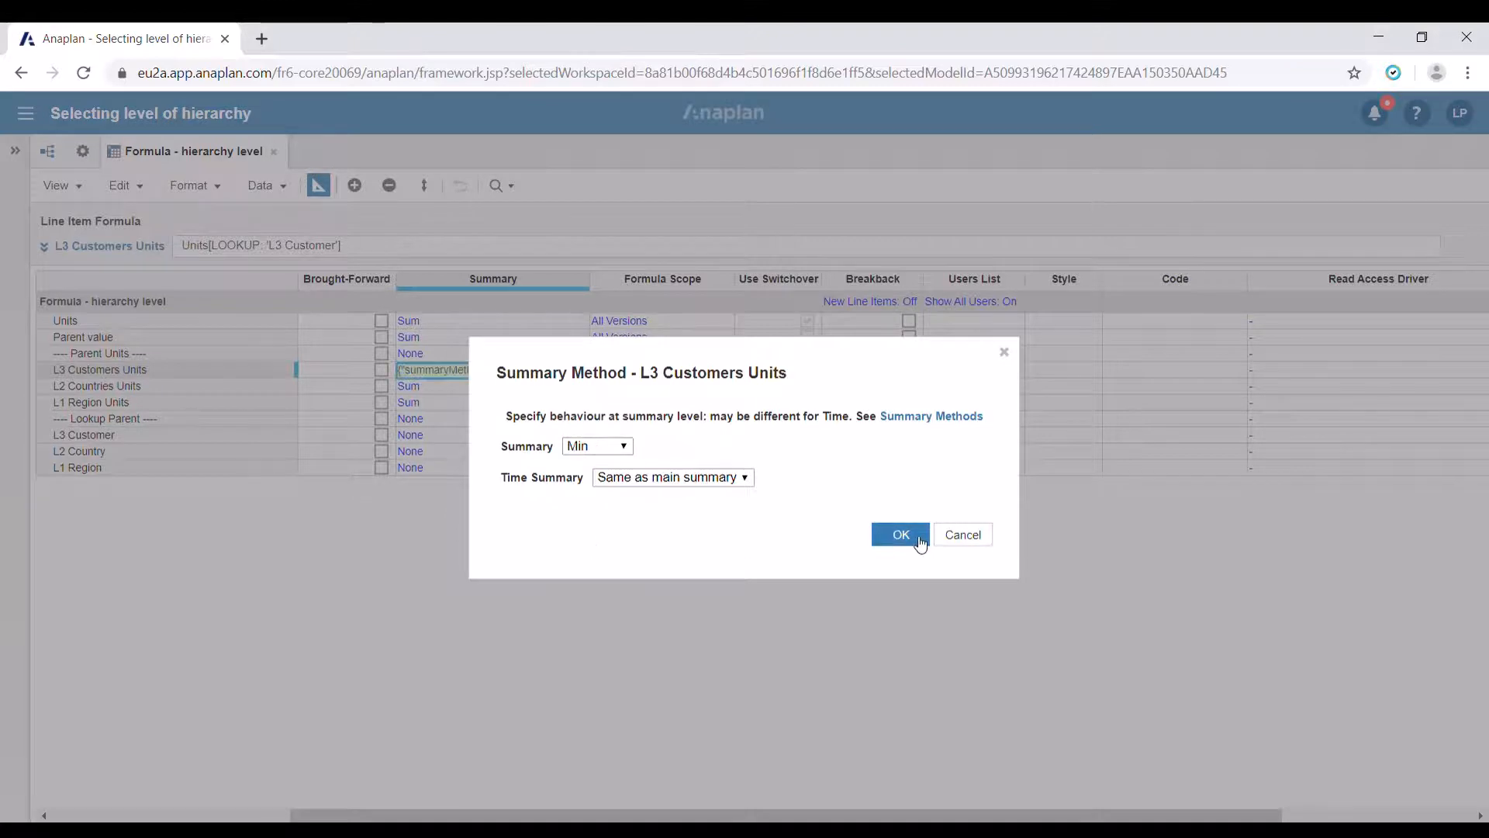
click(884, 533)
drag(689, 815, 286, 781)
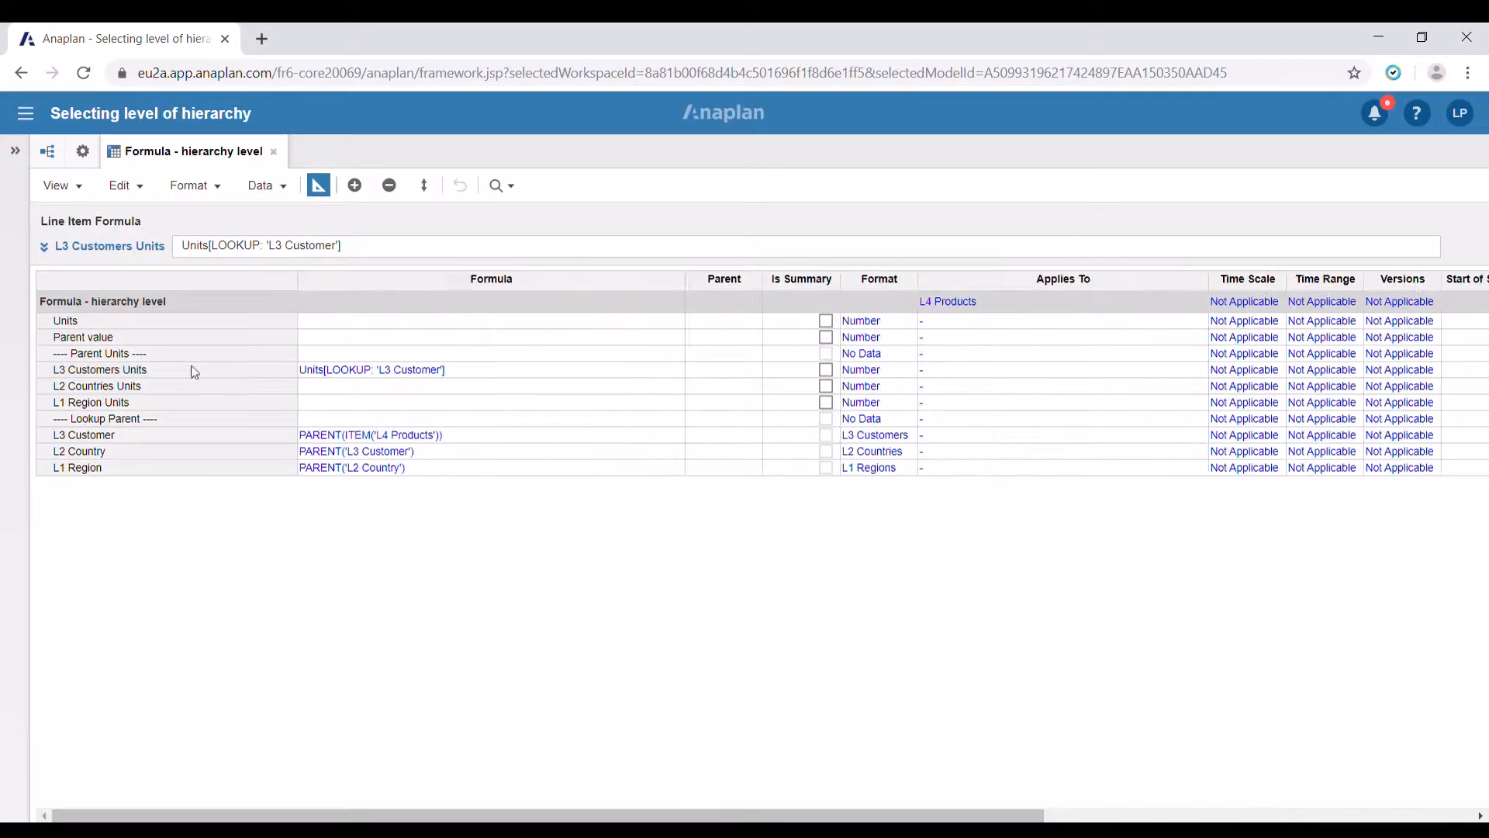
click(318, 187)
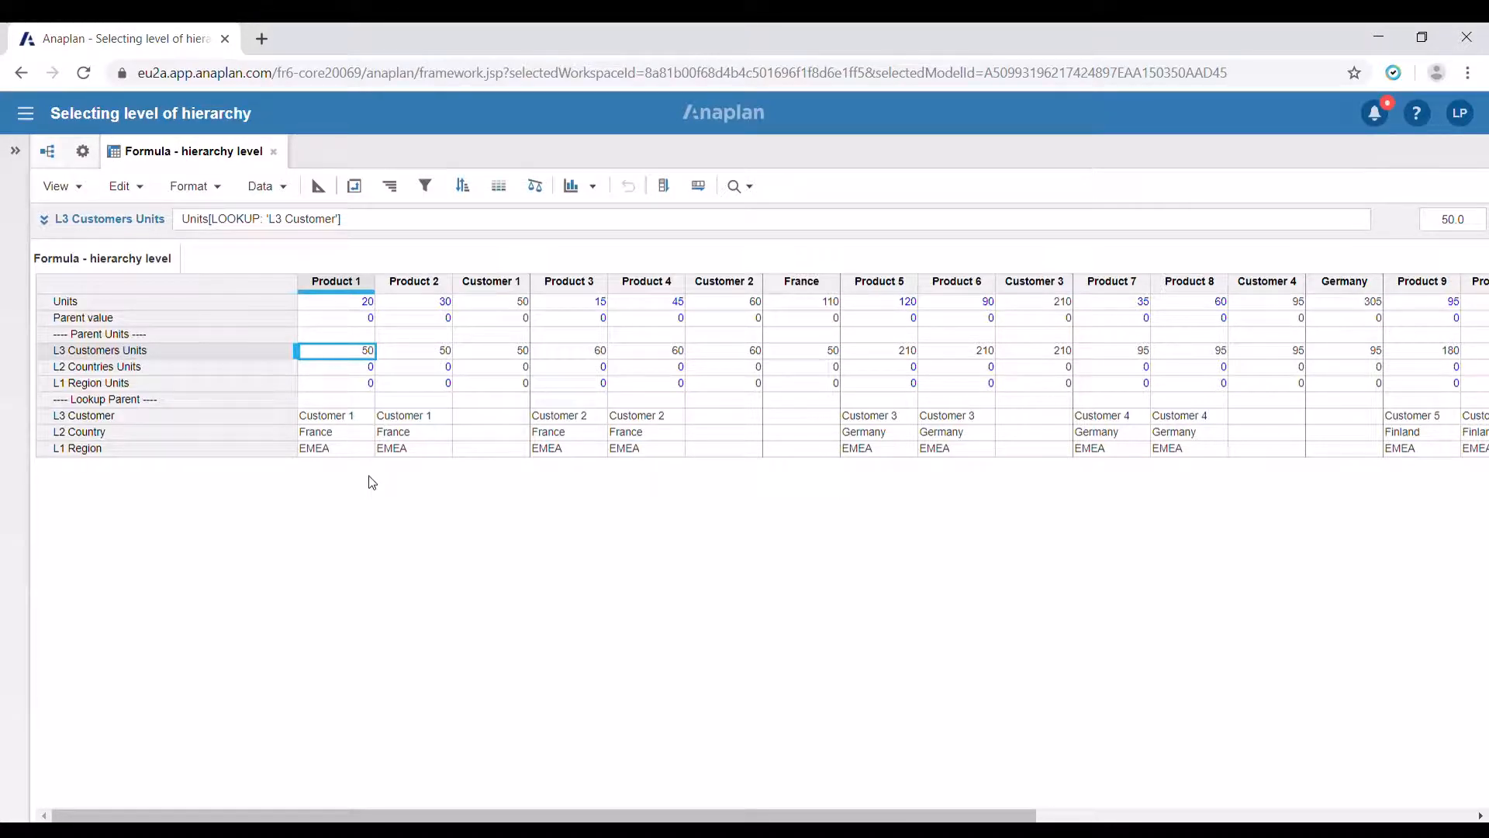
Step: Set the L2 Countries Units formula to Units[LOOKUP: 'L2 Country']
click(362, 371)
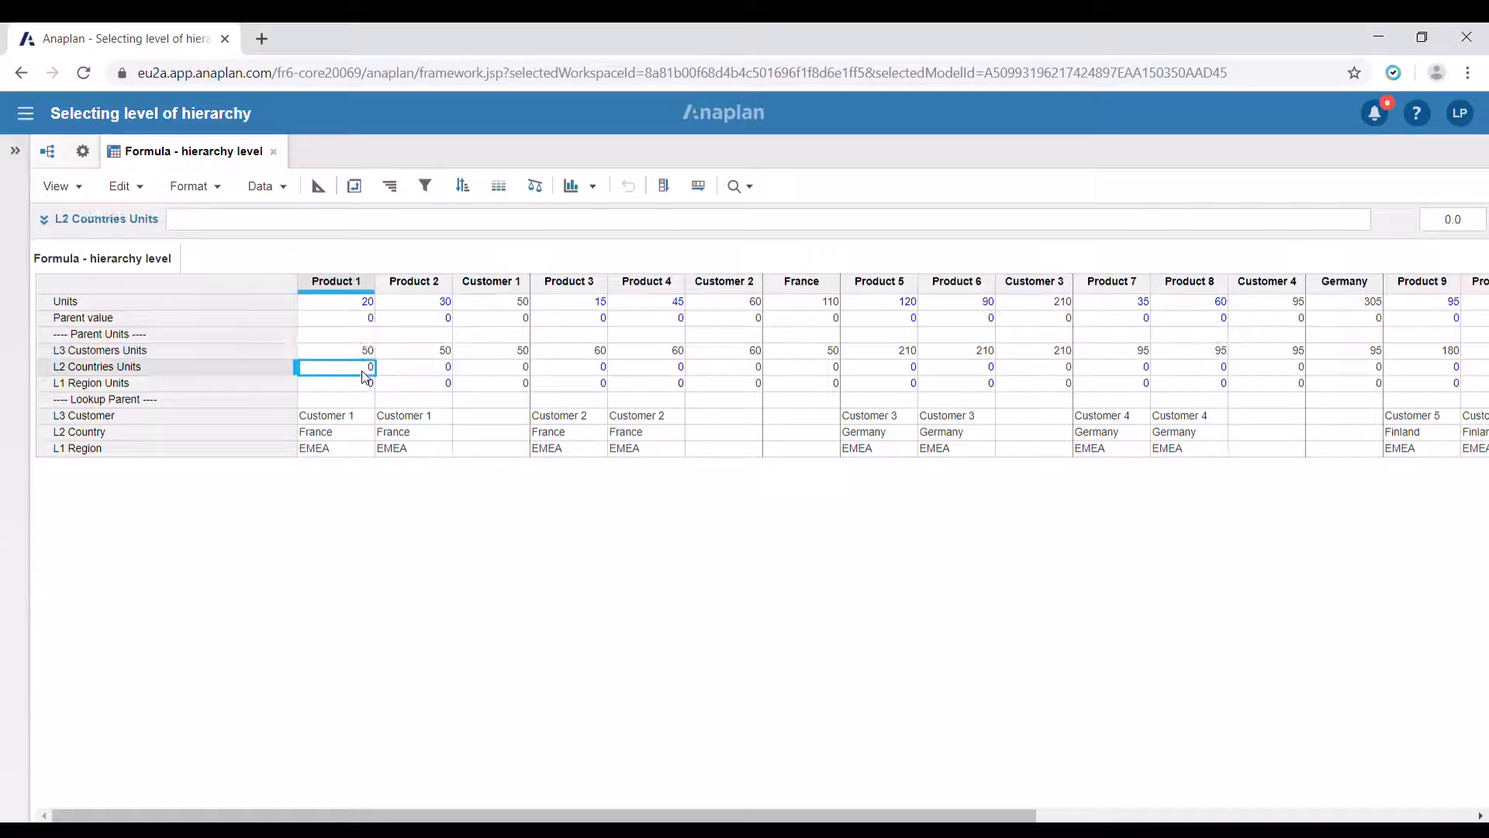
click(370, 228)
text(Units[LO)
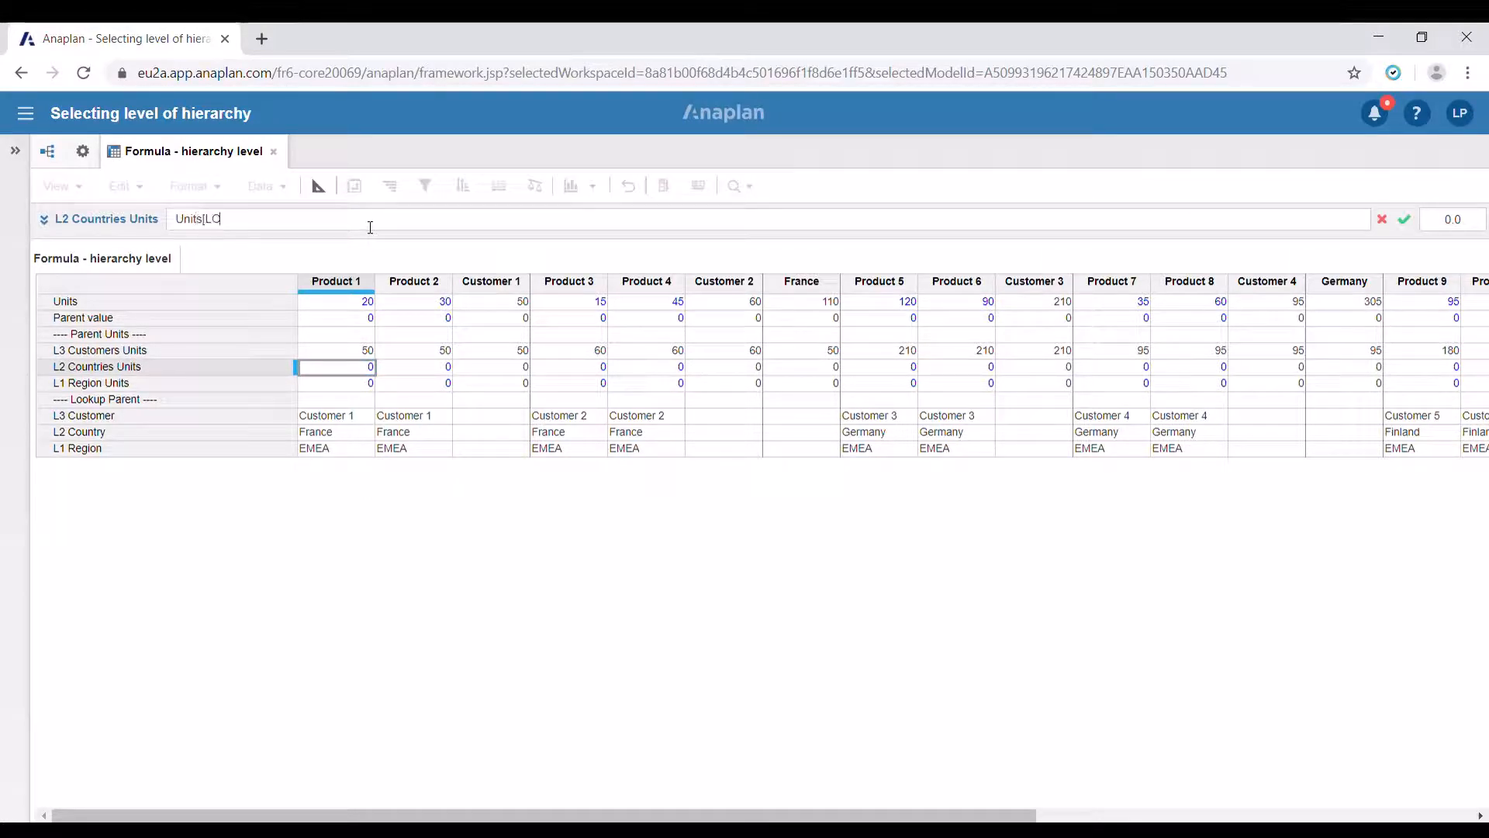
text(OKUP:)
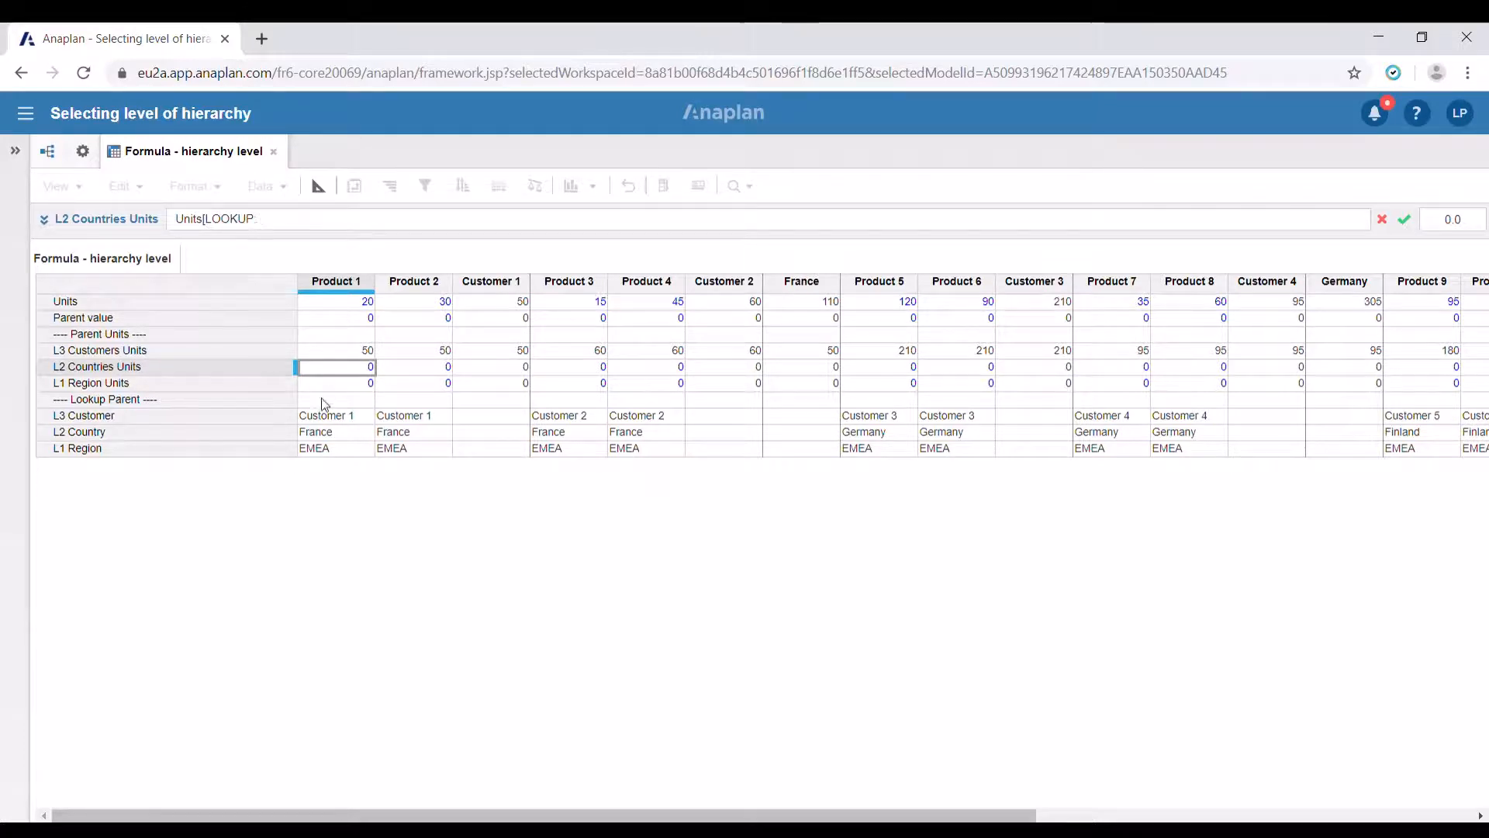
click(249, 436)
key(Return)
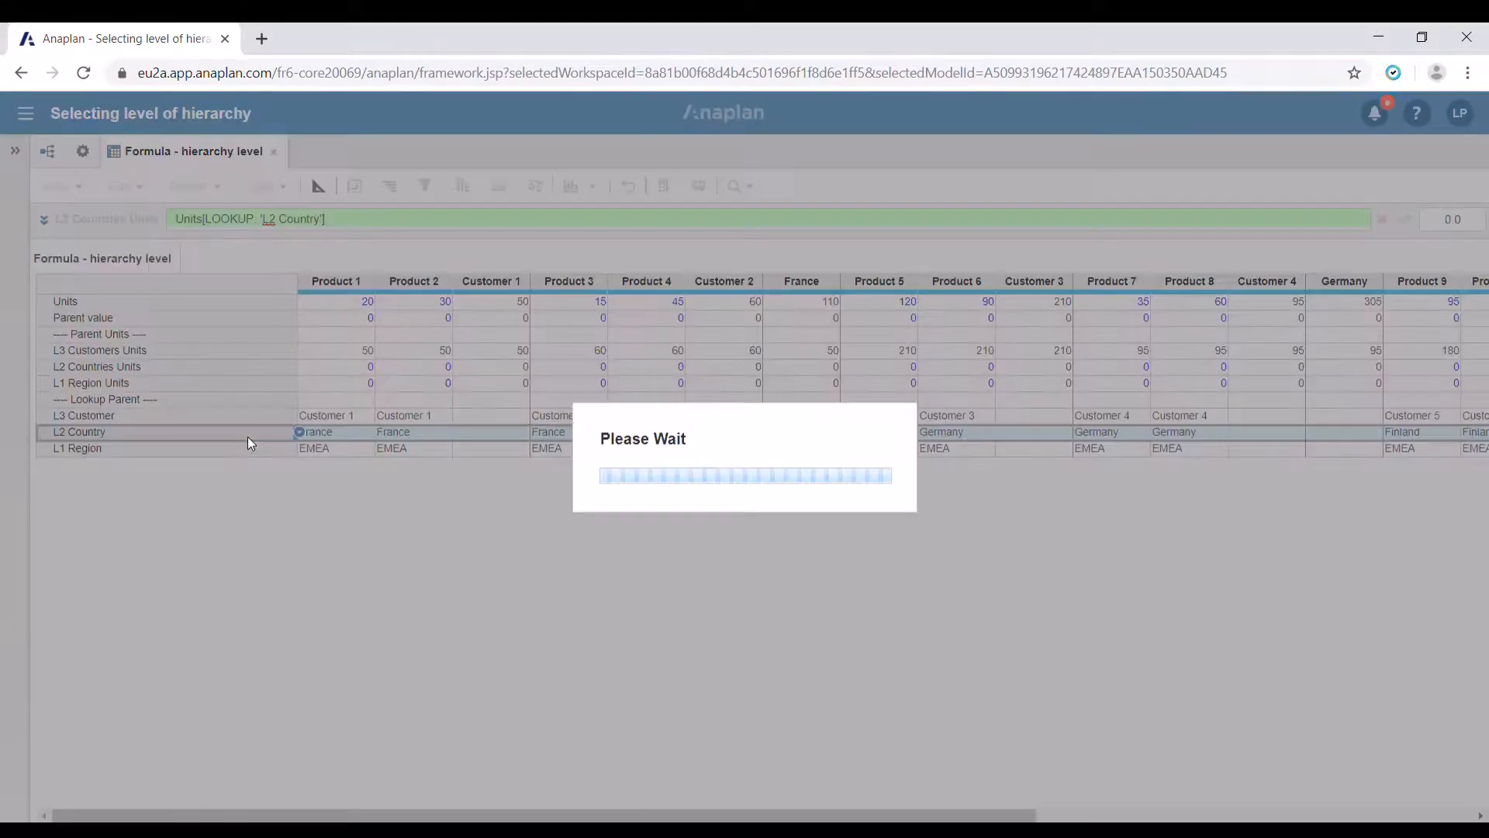
Step: Set the L1 Region Units formula to Units[LOOKUP: 'L1 Region']
click(341, 384)
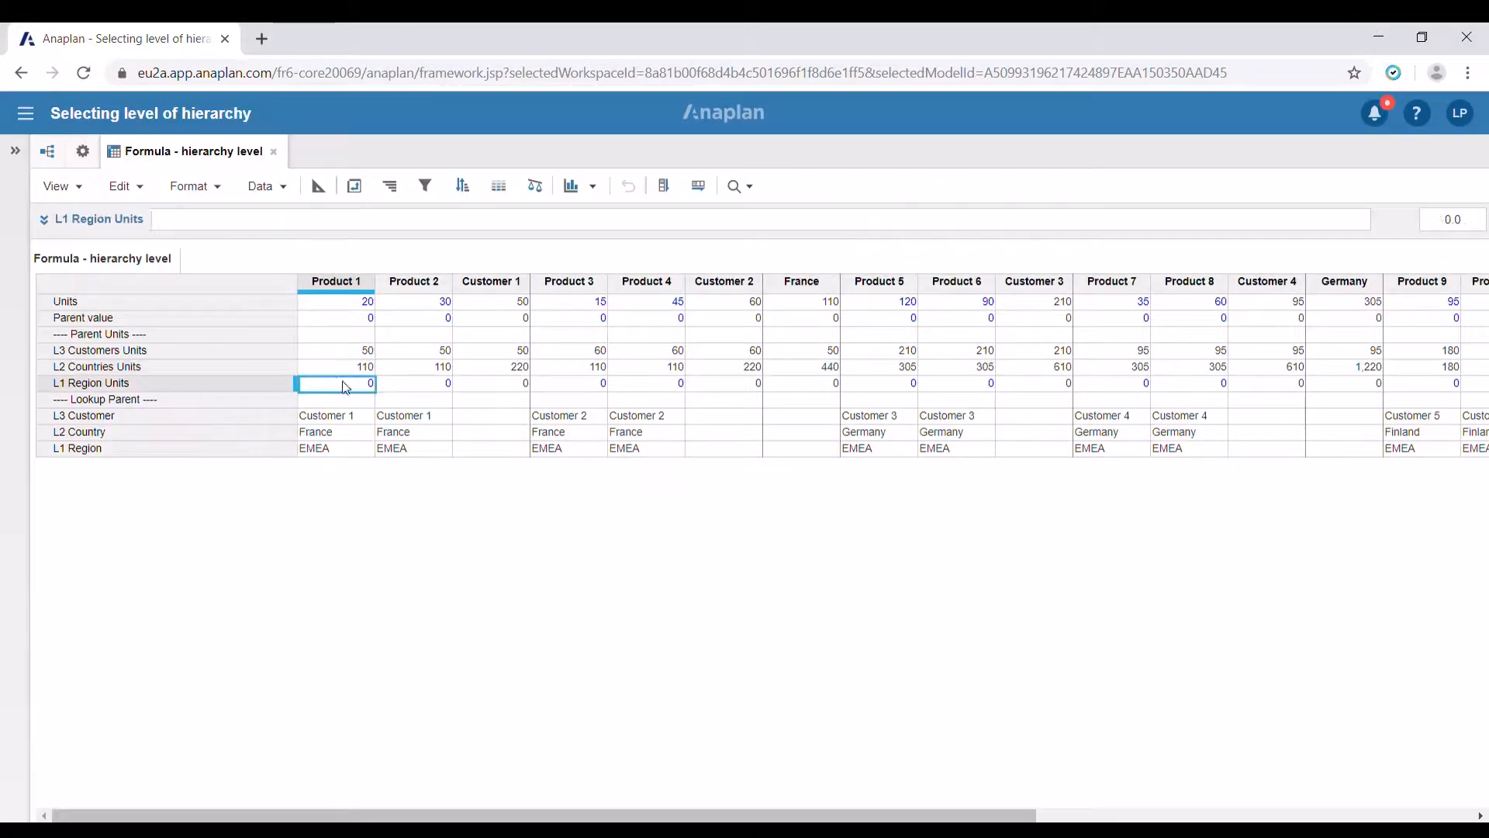
click(290, 221)
text(Units)
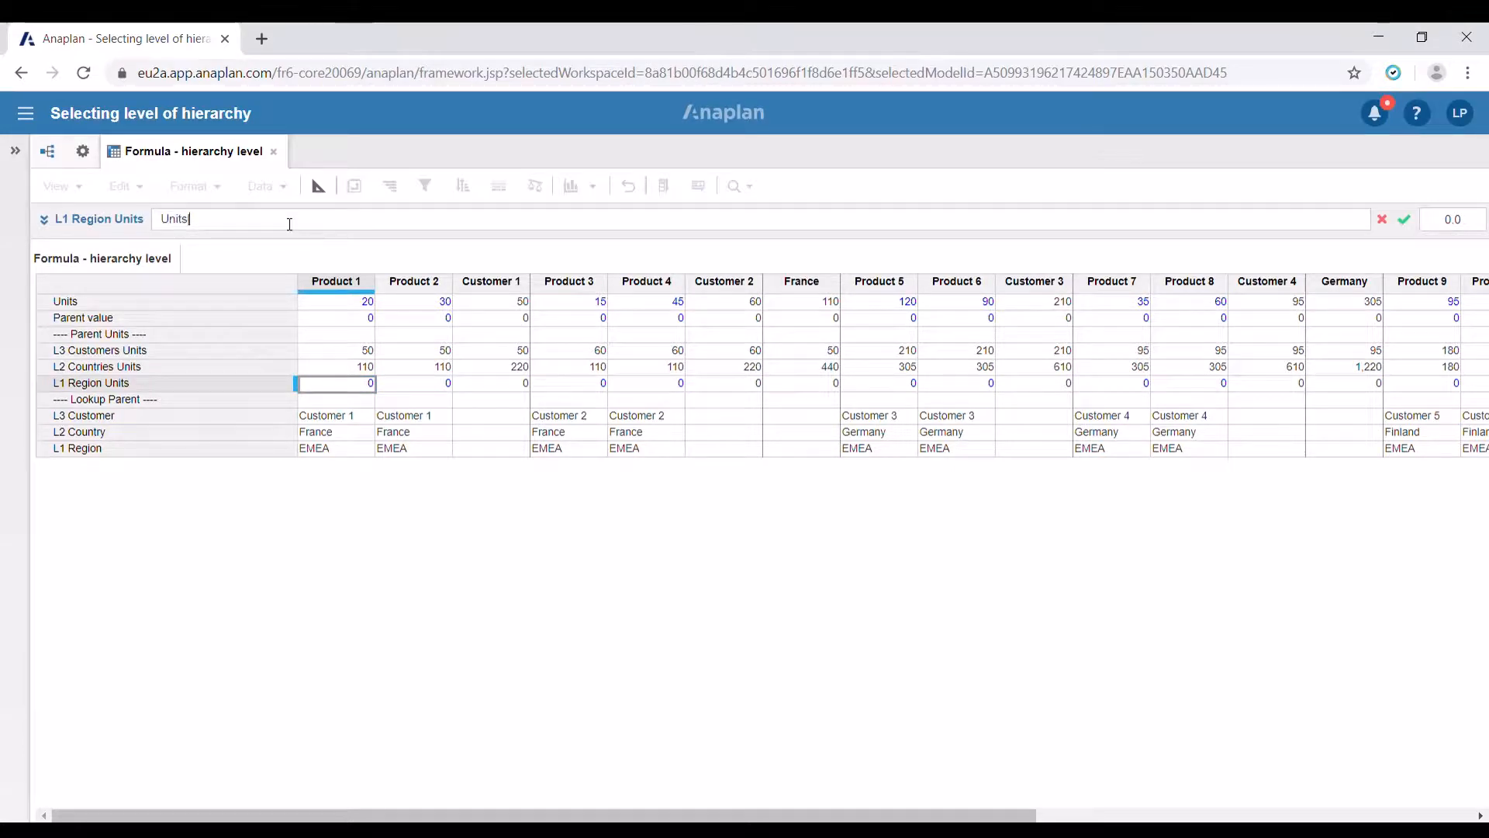
text([LOOKUP:)
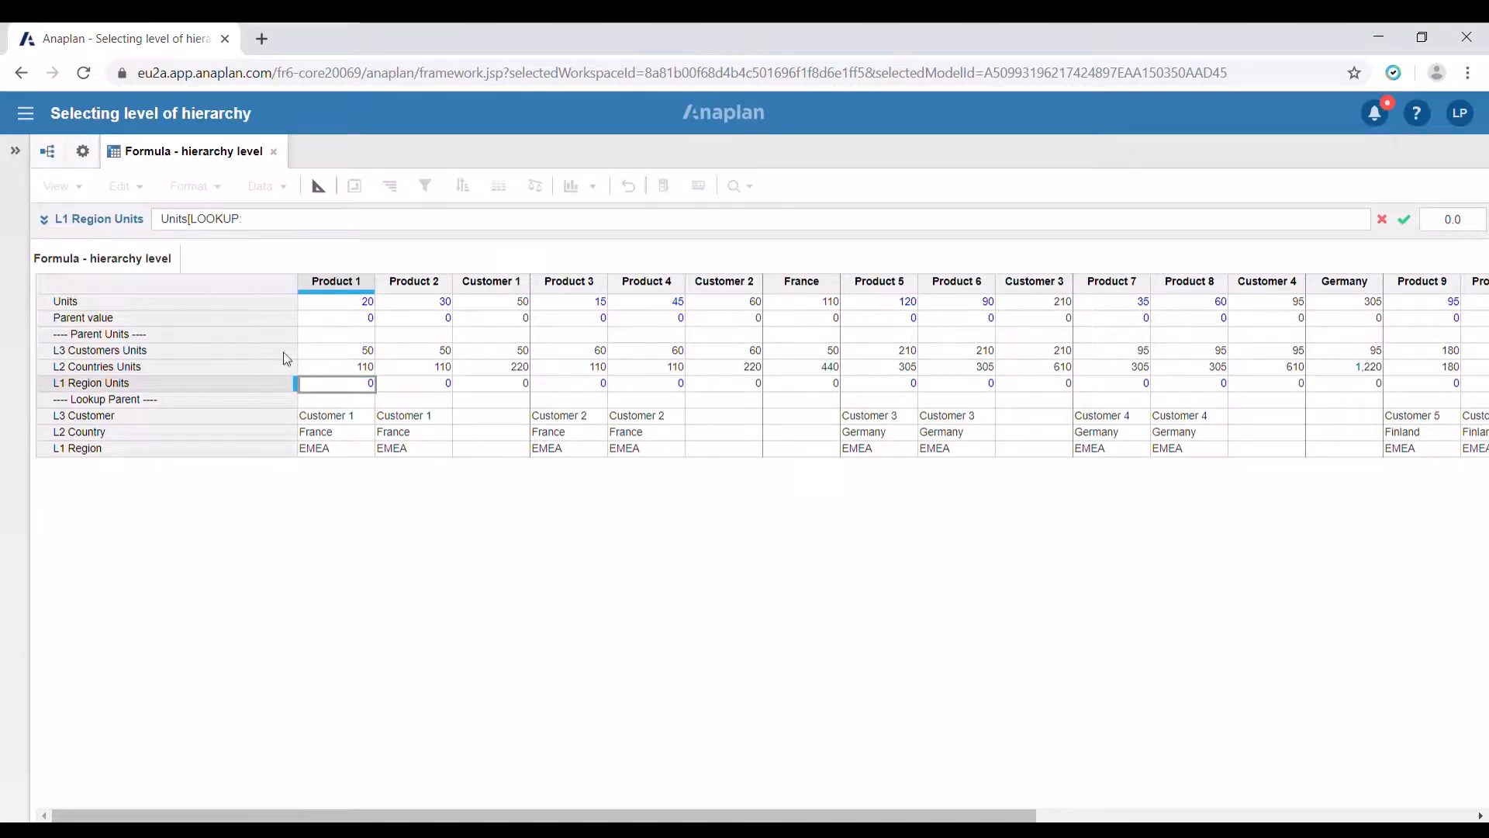
click(243, 449)
text(])
key(Return)
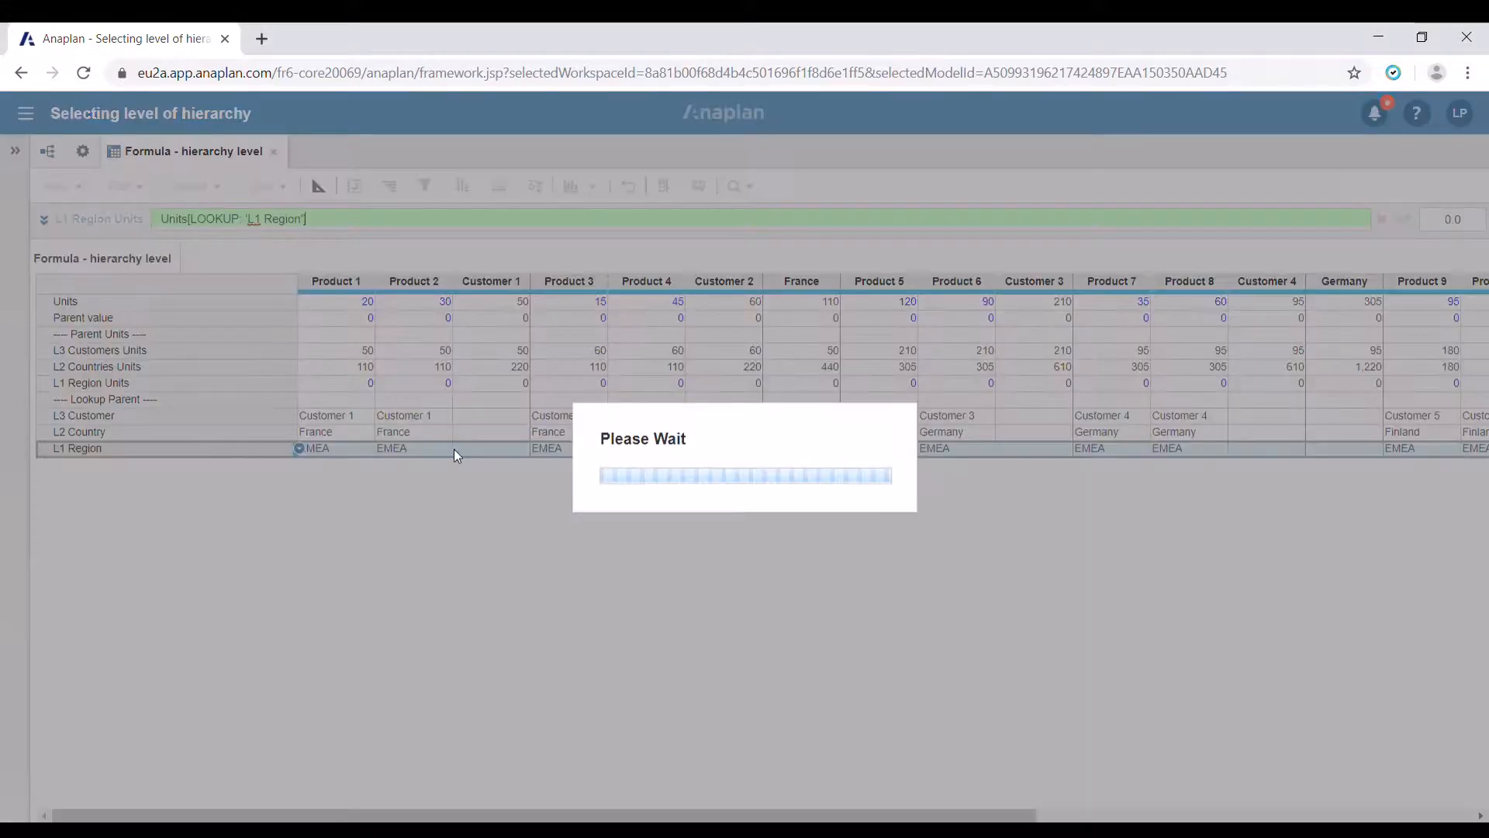
Step: Change the L2 Countries Units line item's summary method to Min in the module blueprint
click(318, 185)
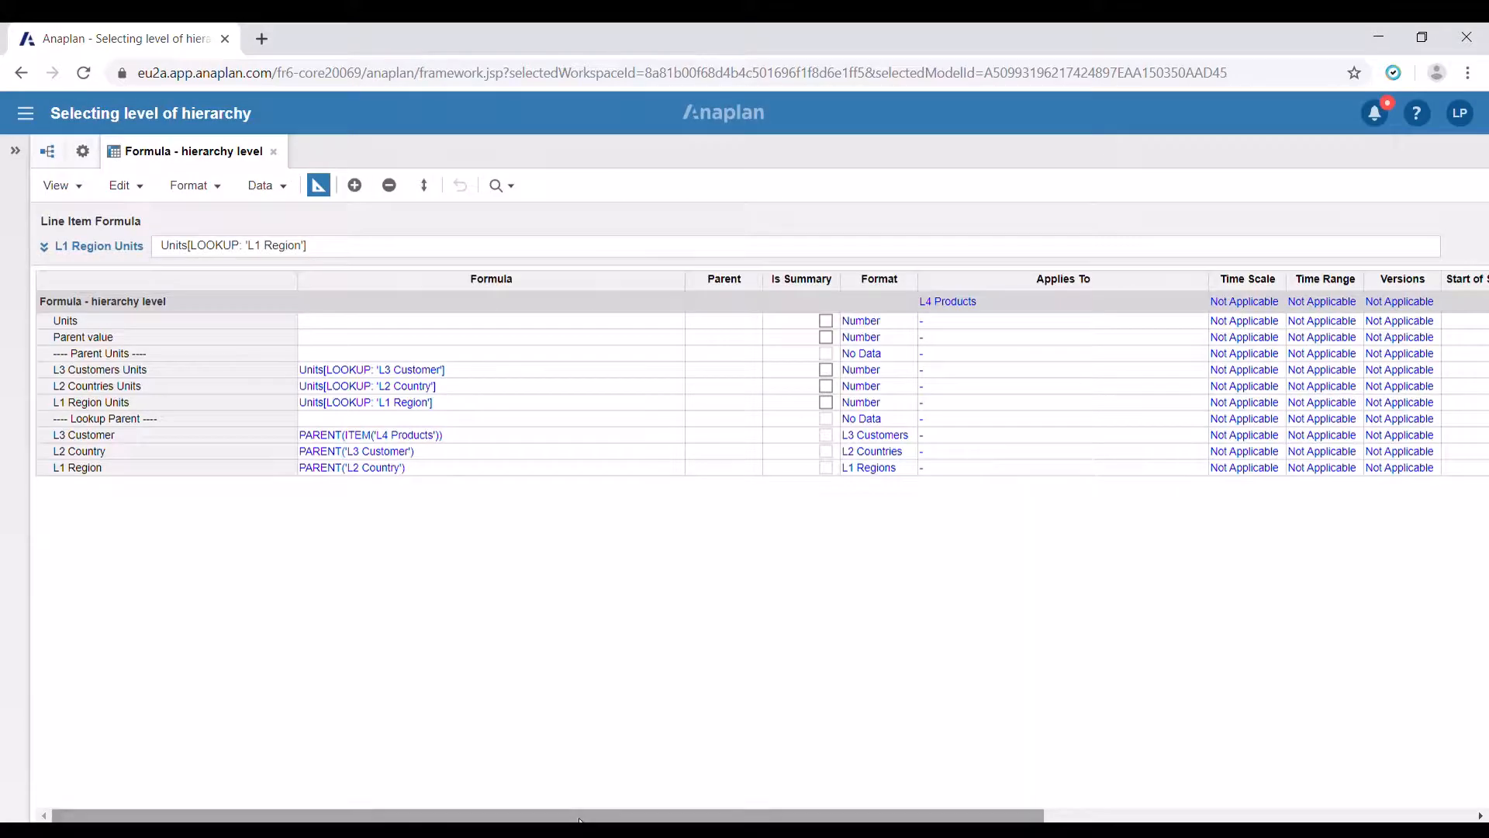
drag(577, 815, 855, 794)
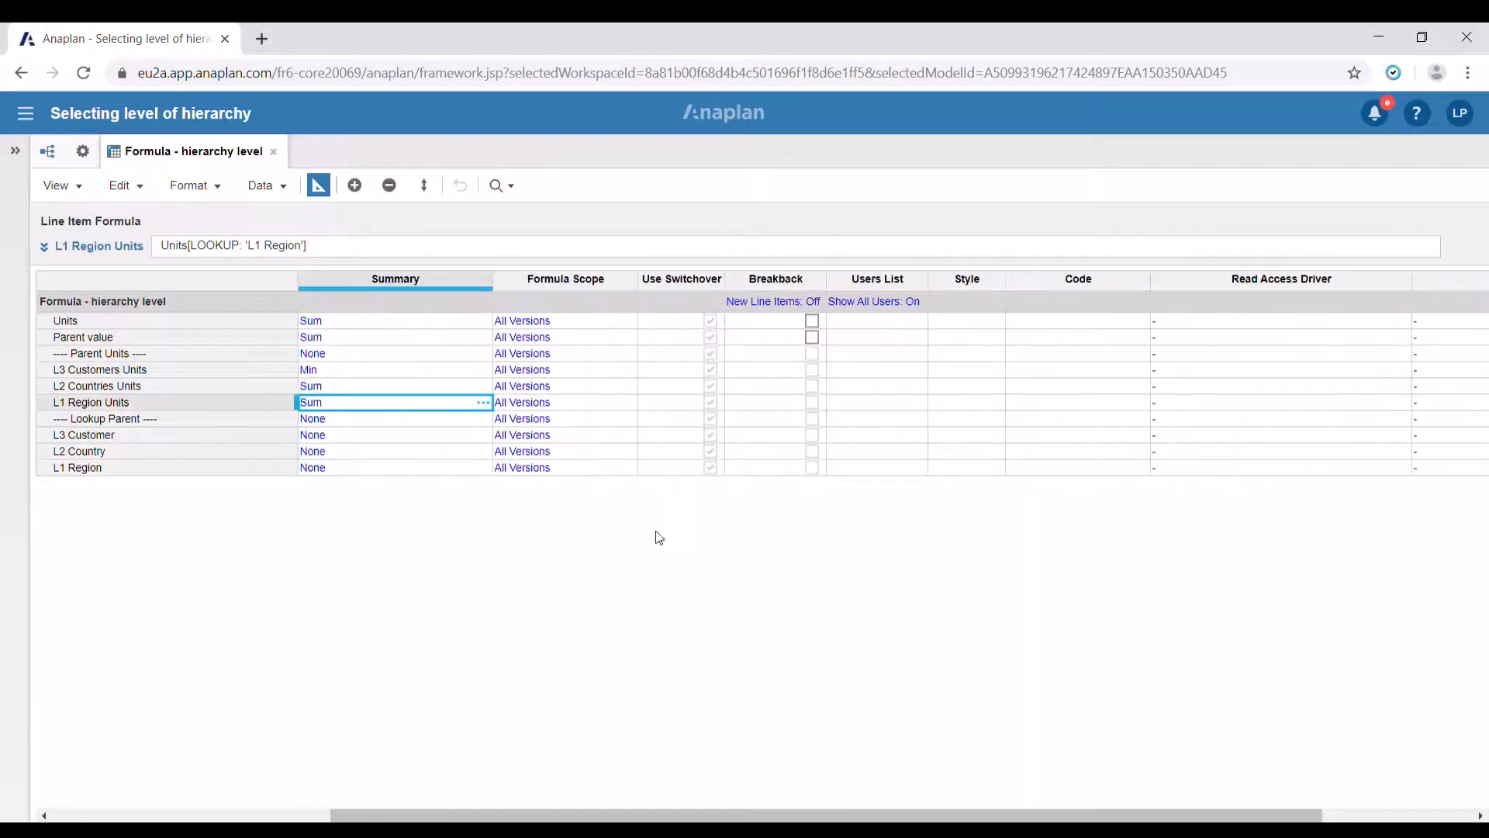
click(491, 387)
click(484, 386)
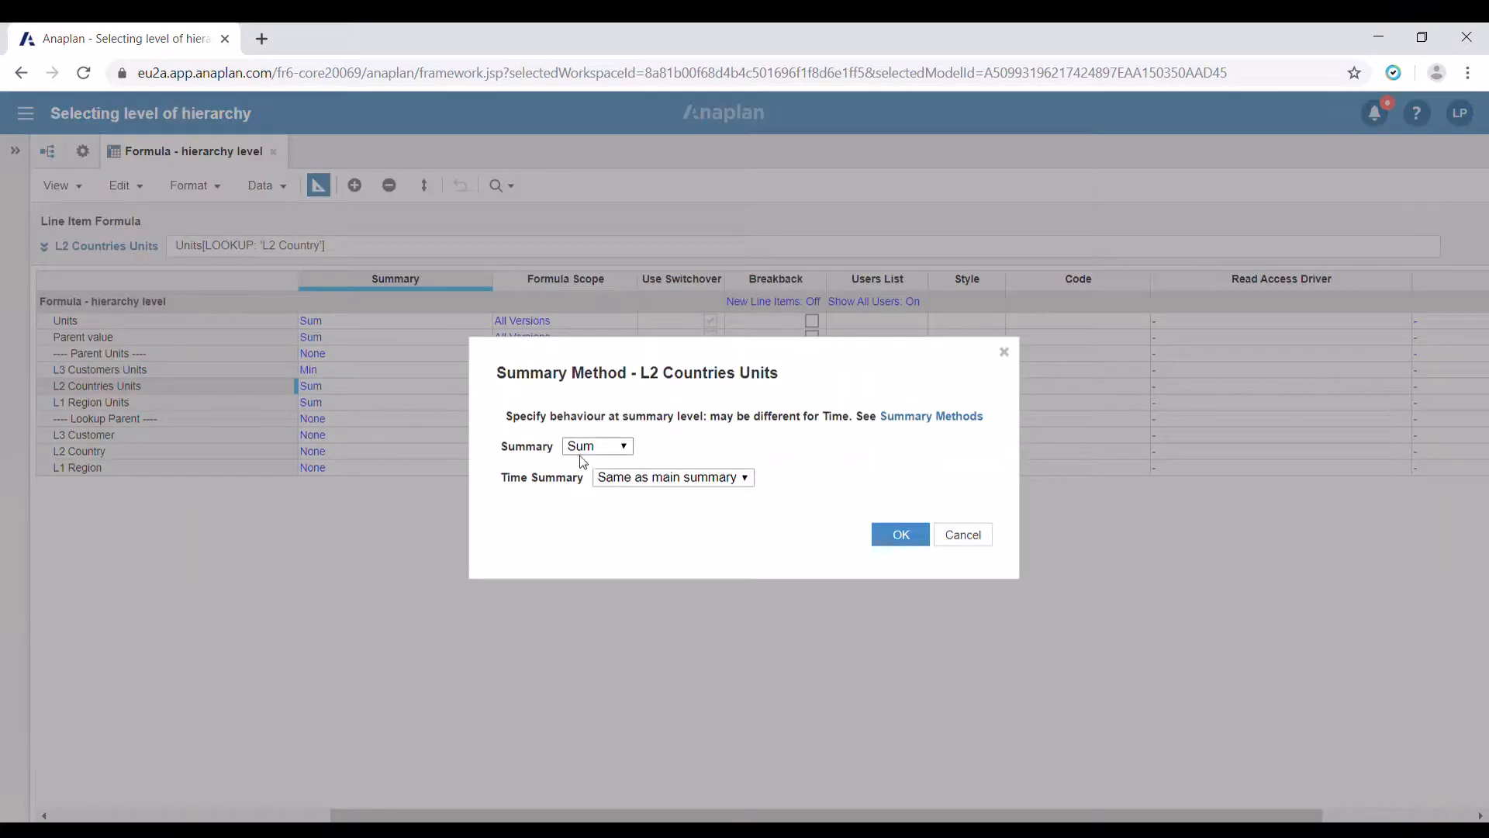
click(605, 553)
click(888, 535)
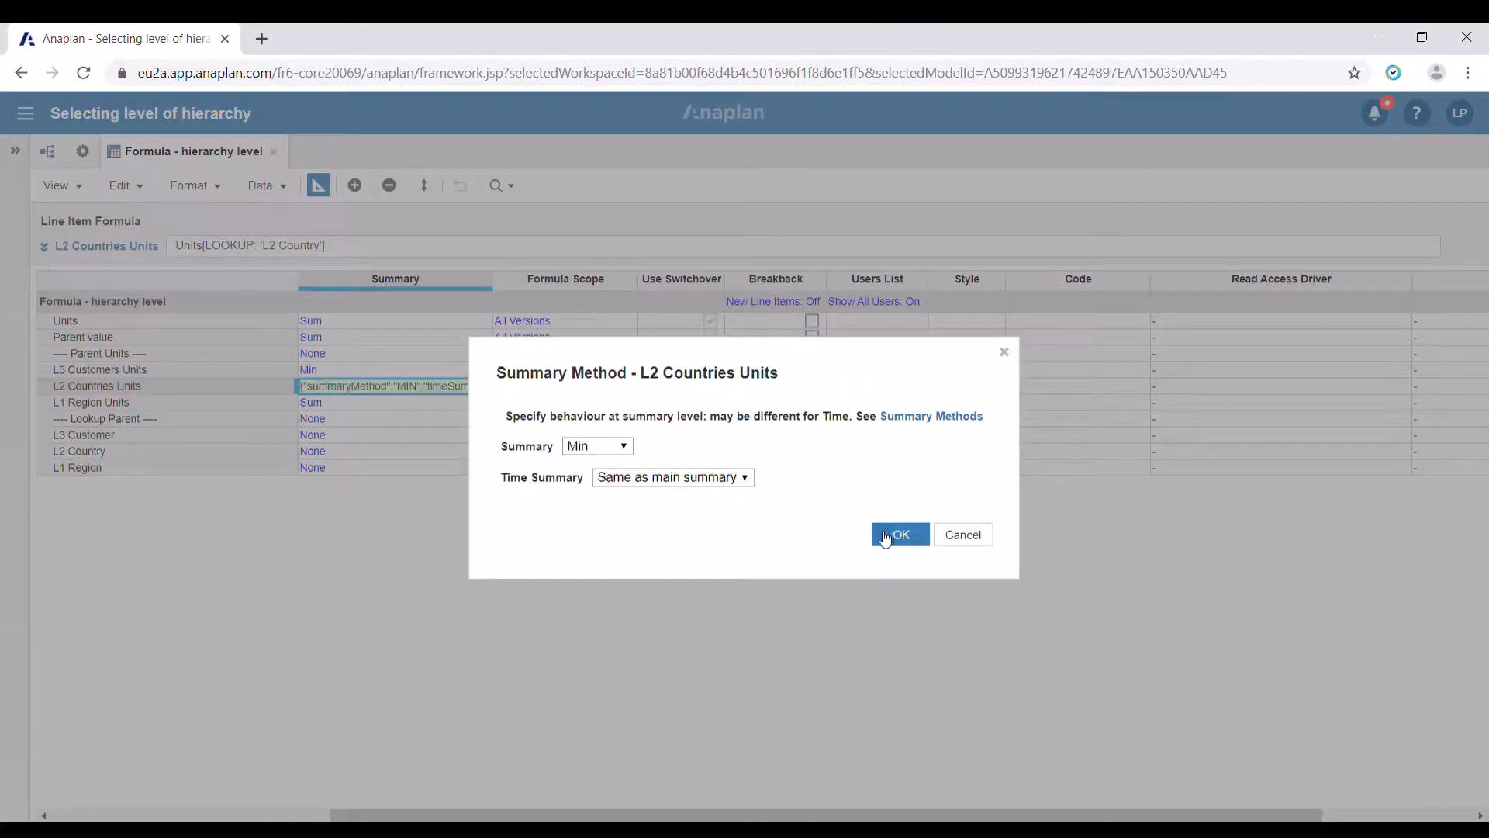
Step: Change the L1 Region Units line item's summary method to Min in the module blueprint, and return to the grid view
click(485, 406)
click(484, 402)
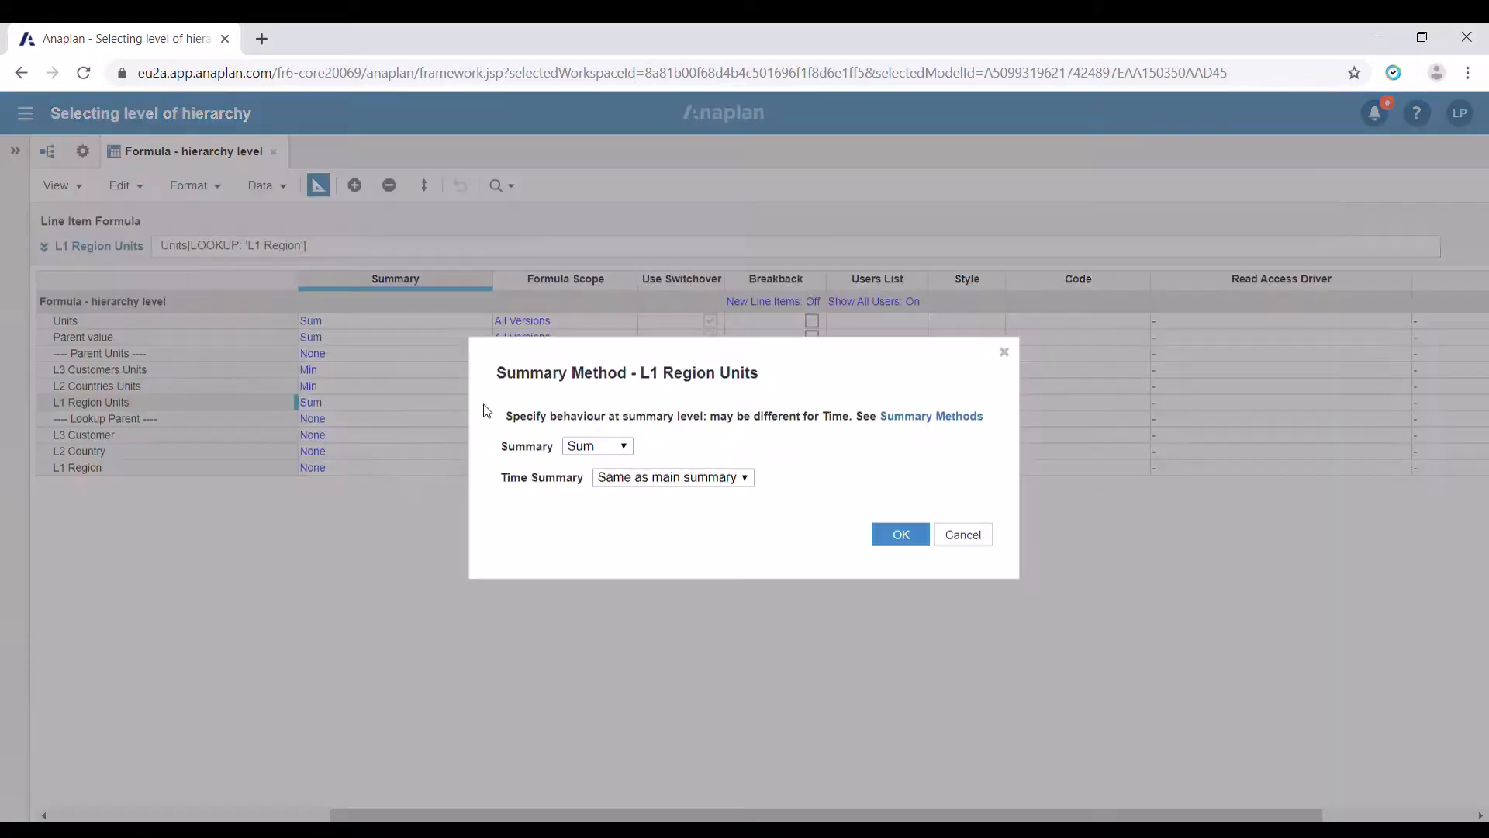
click(608, 545)
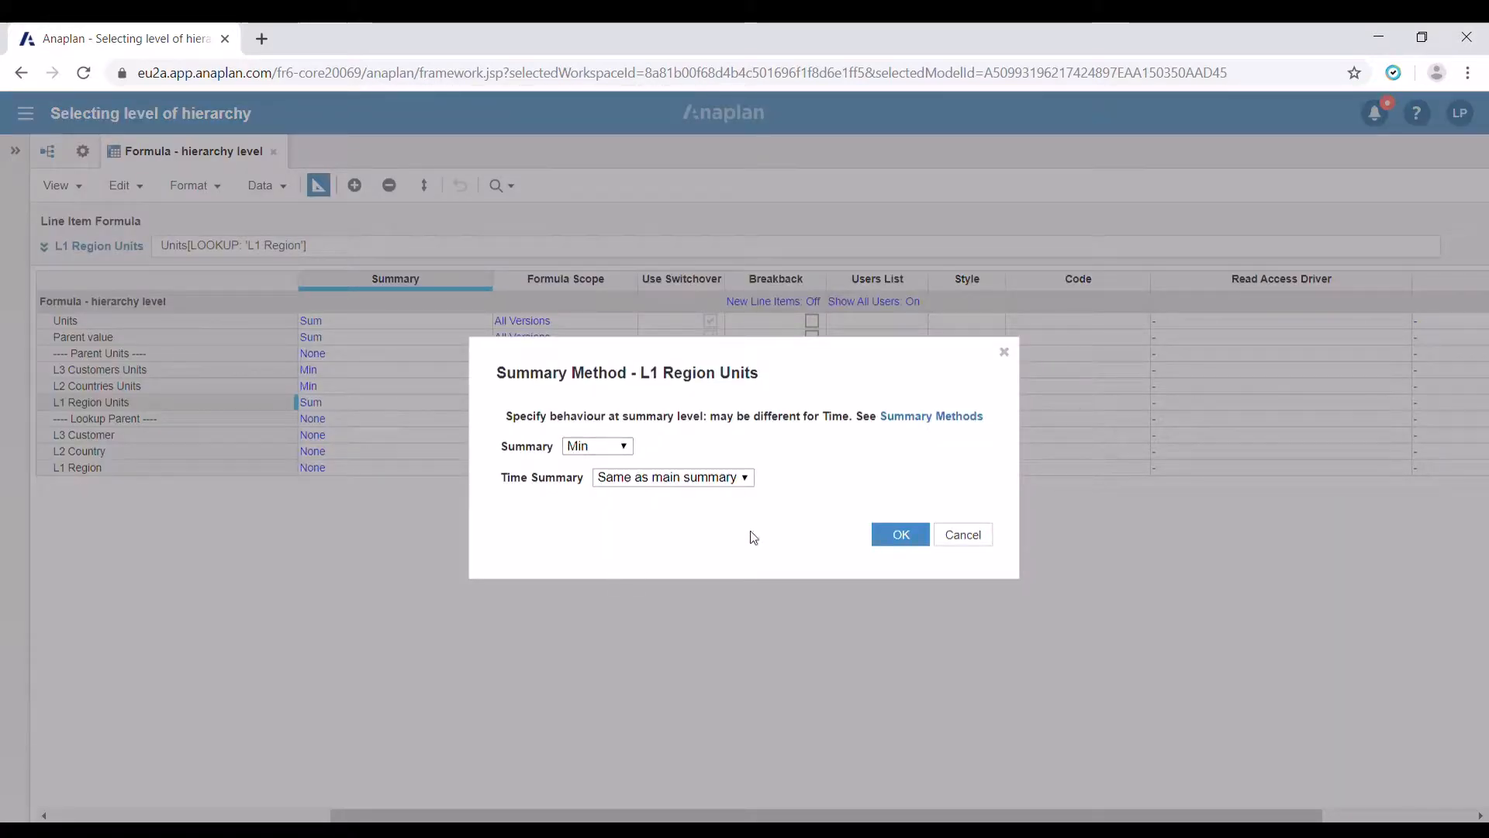
click(900, 535)
click(318, 185)
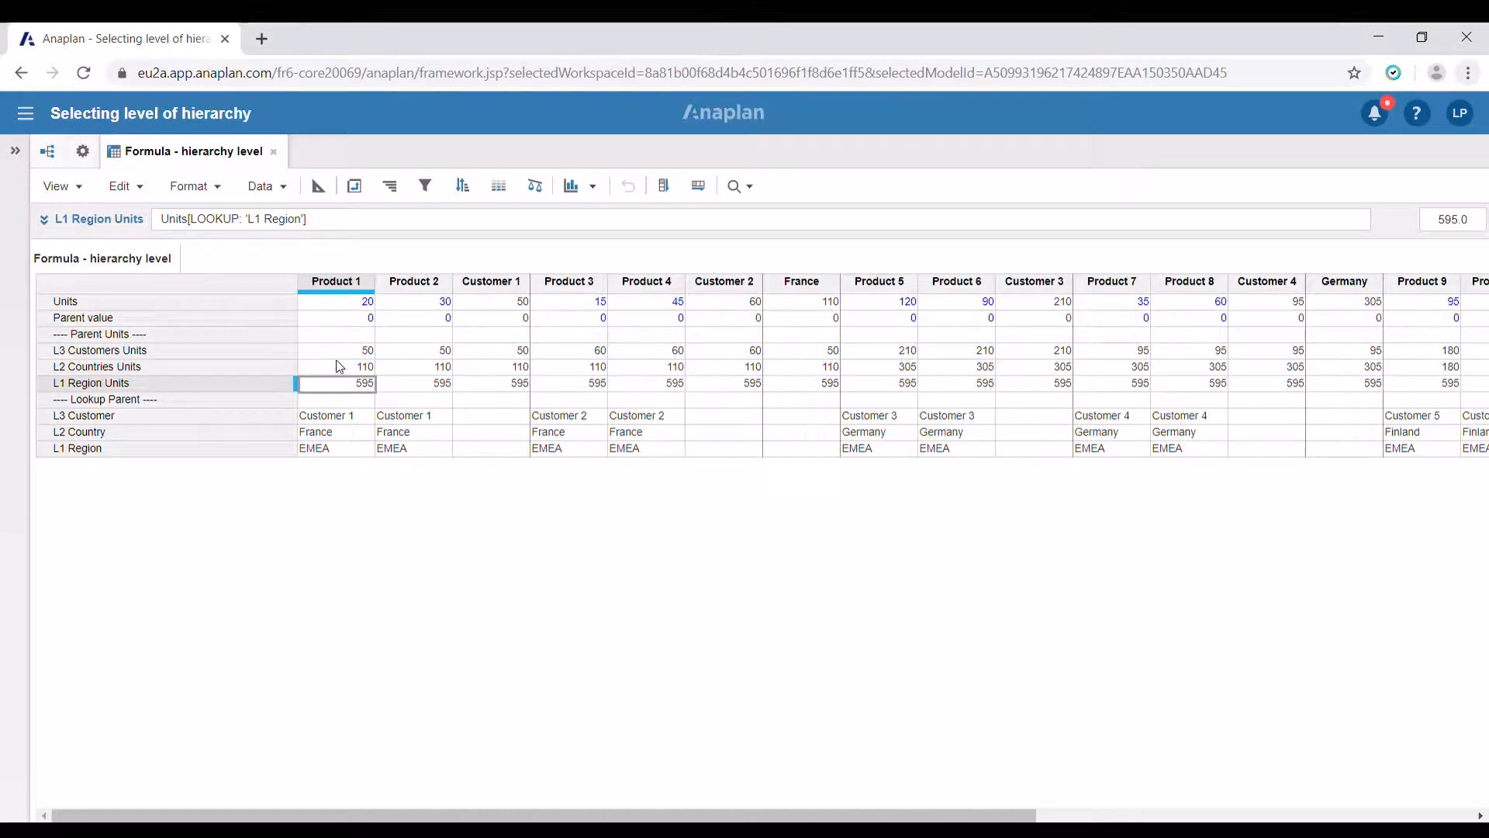
Step: Start the Parent value formula with IF Level selection.'L4-Filter' = 4 THEN 'L3 Customers Units', referencing the line item from the Level selection module
click(349, 319)
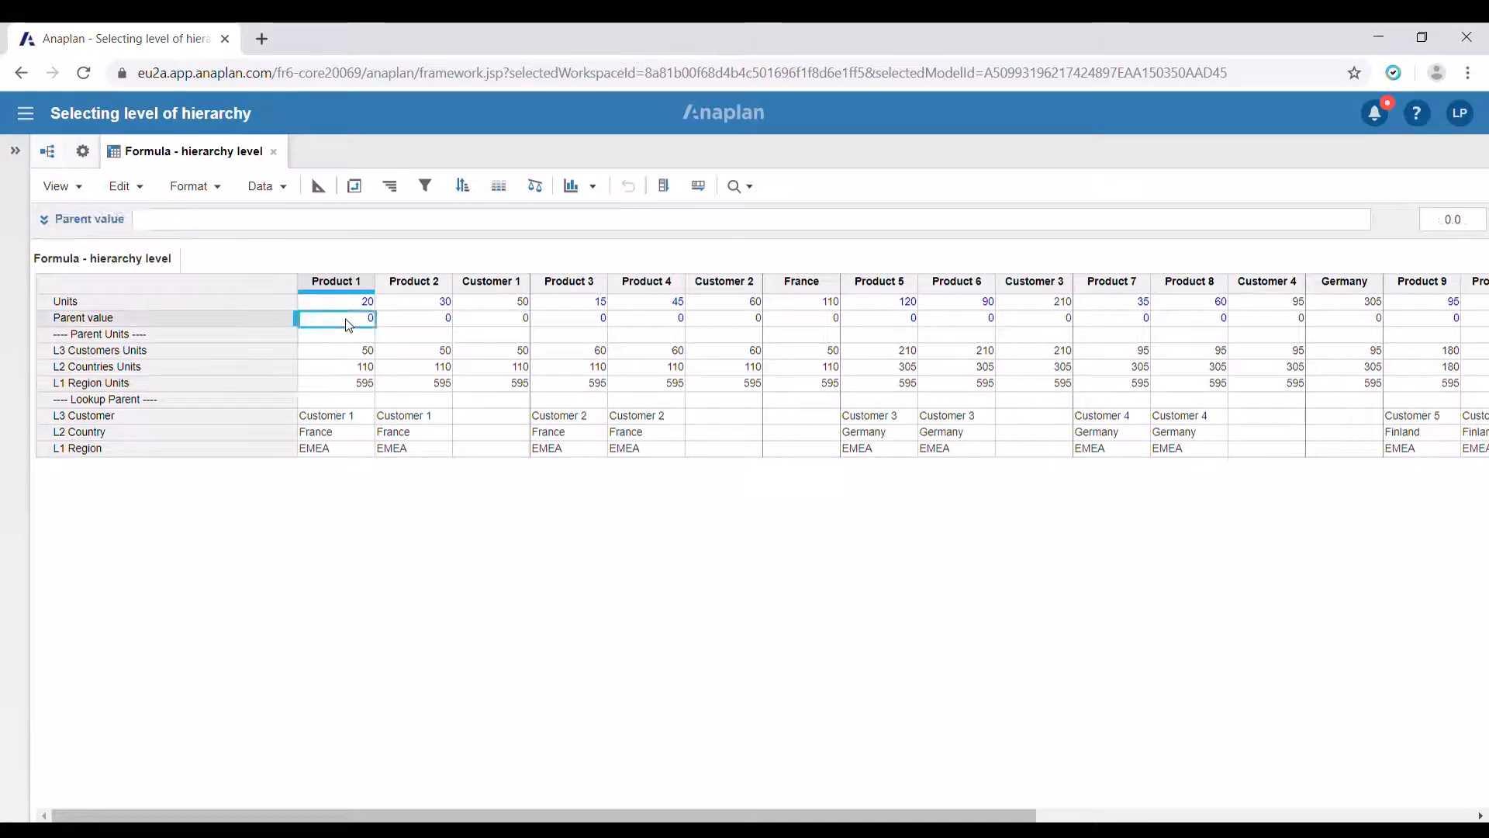
click(353, 225)
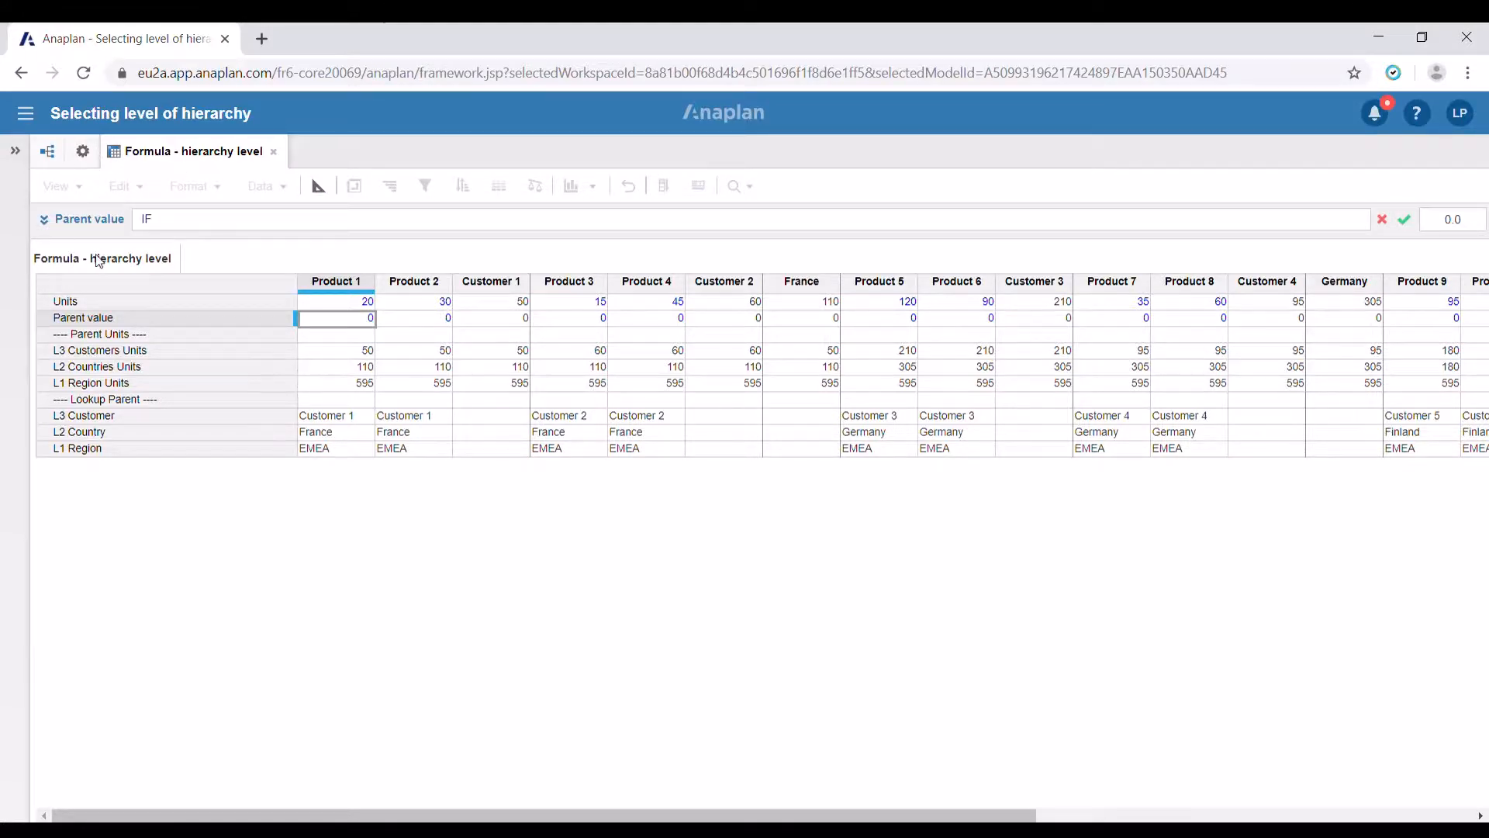
click(83, 151)
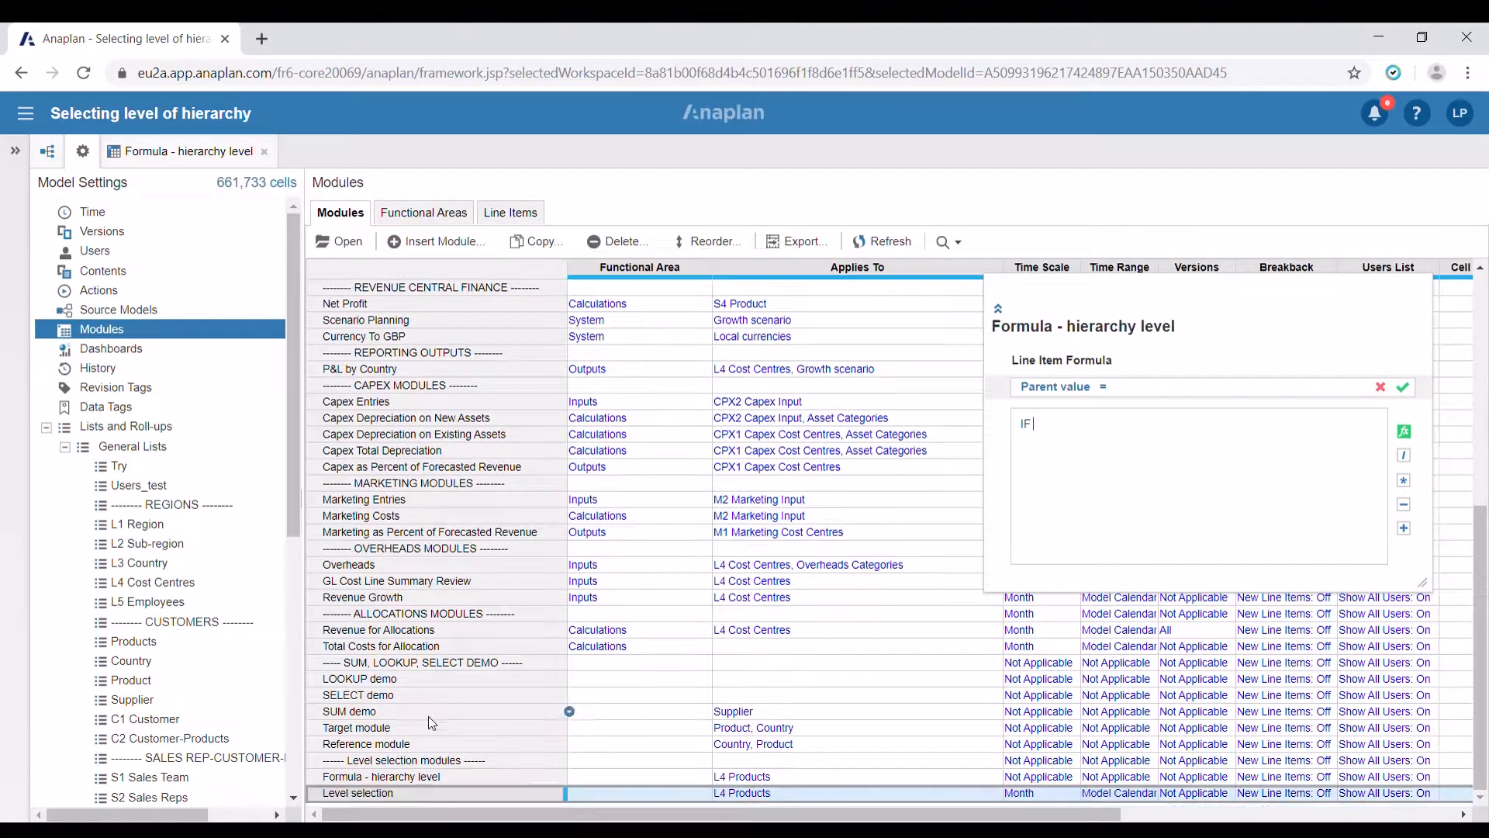
click(339, 241)
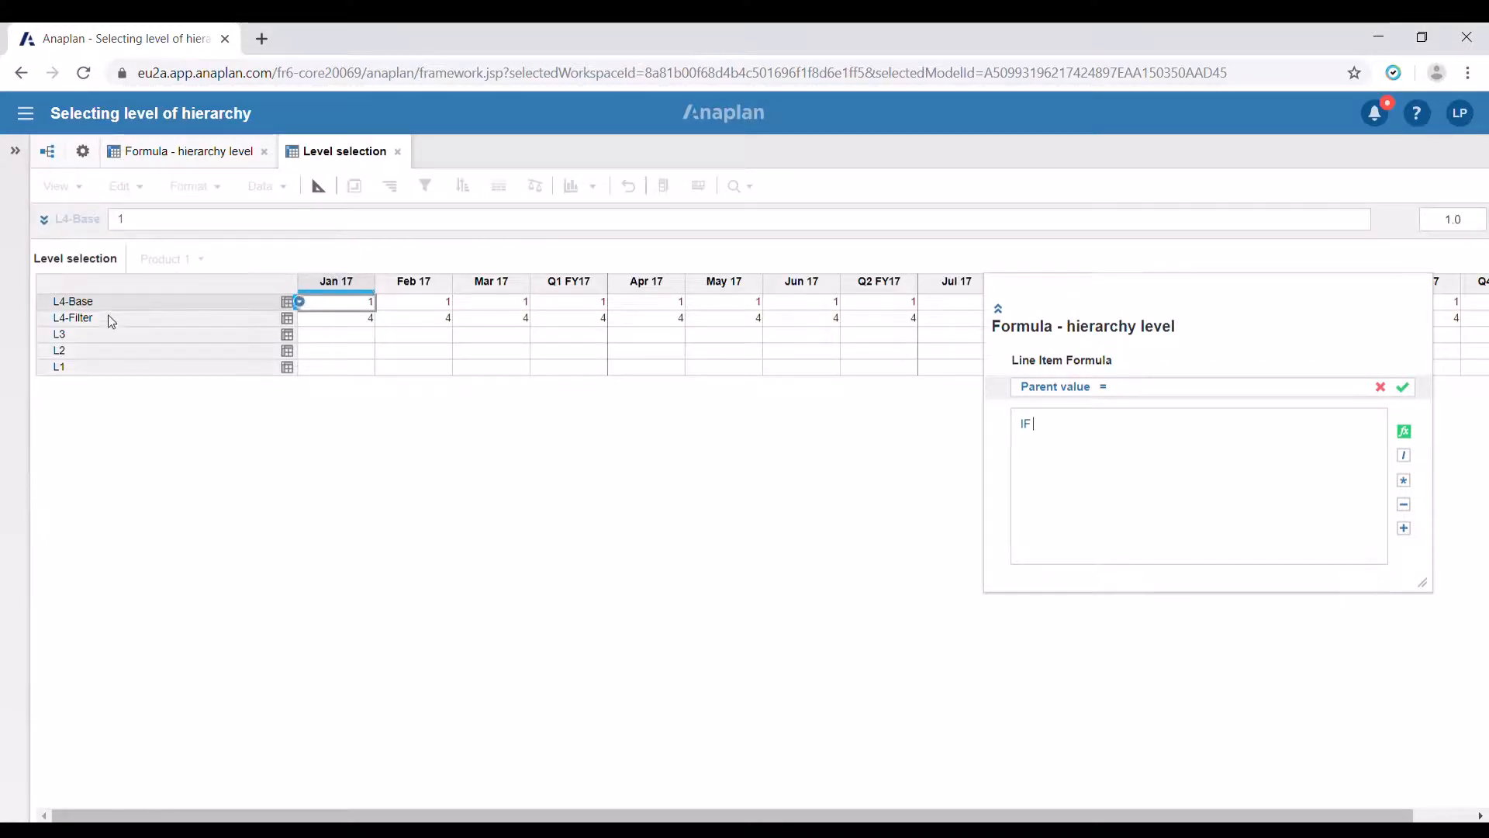
click(105, 319)
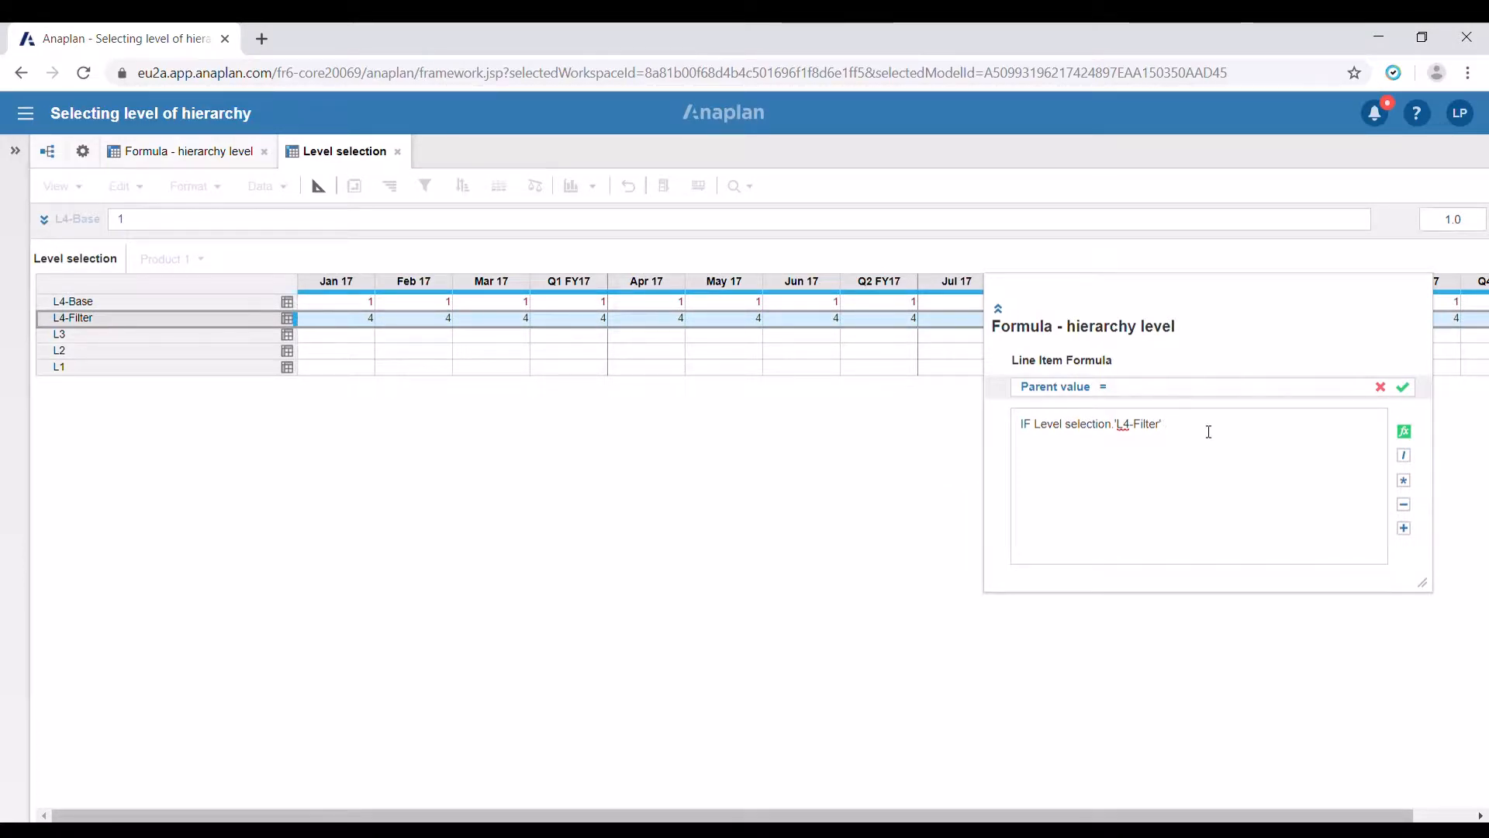
text(= 4)
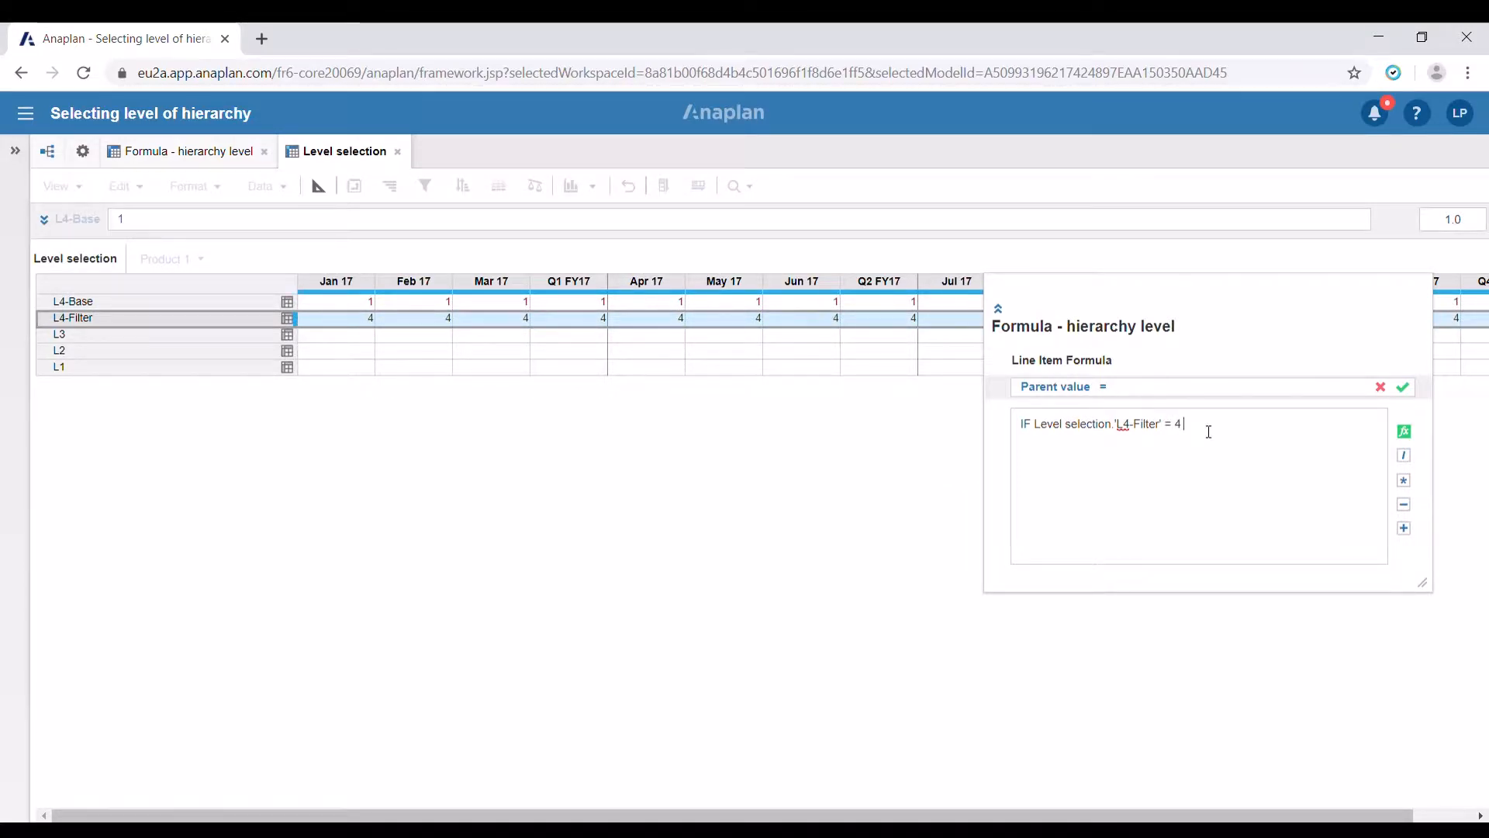
text( THEN)
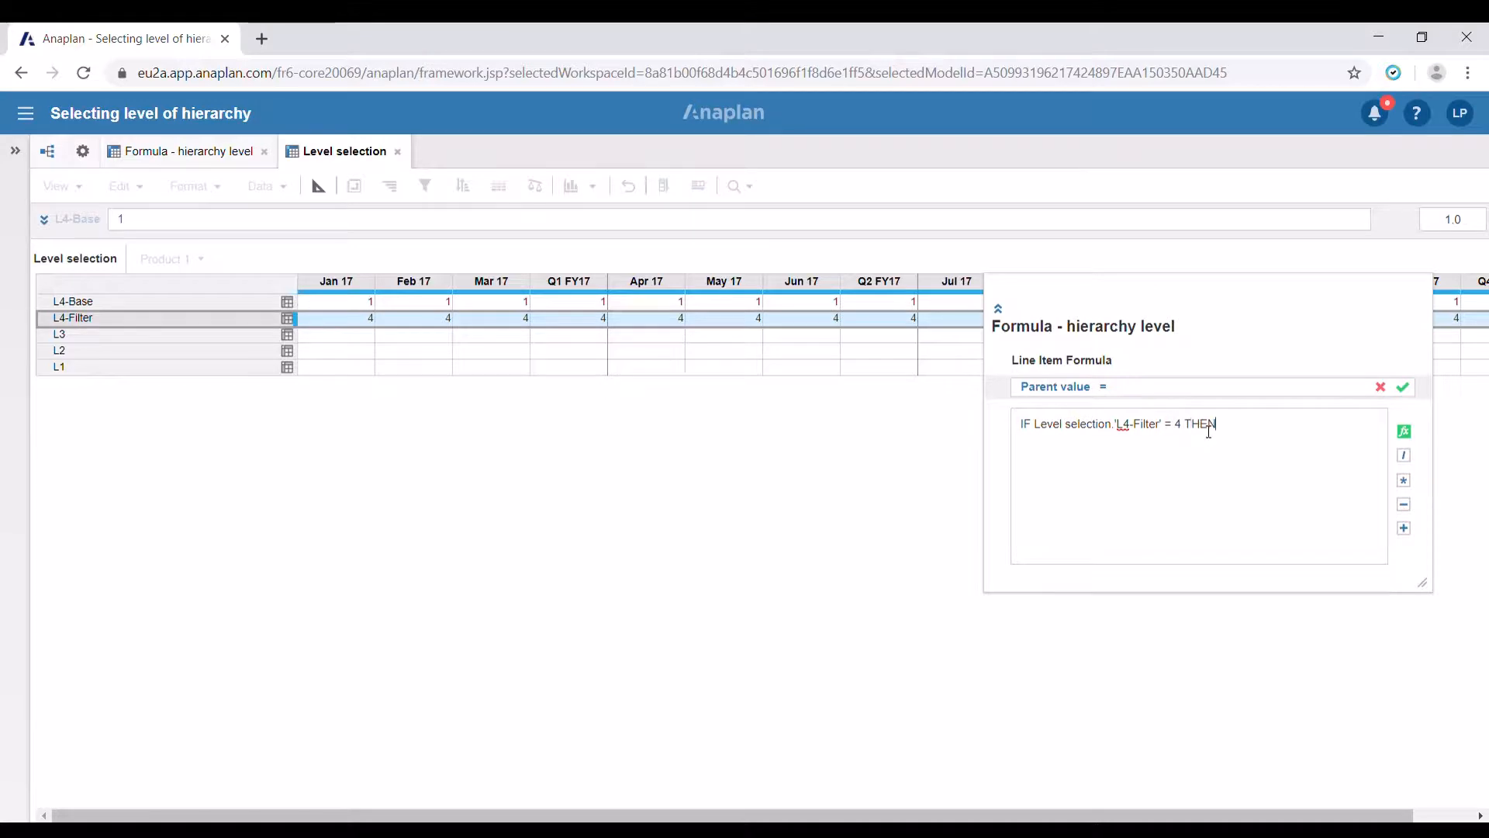
click(224, 149)
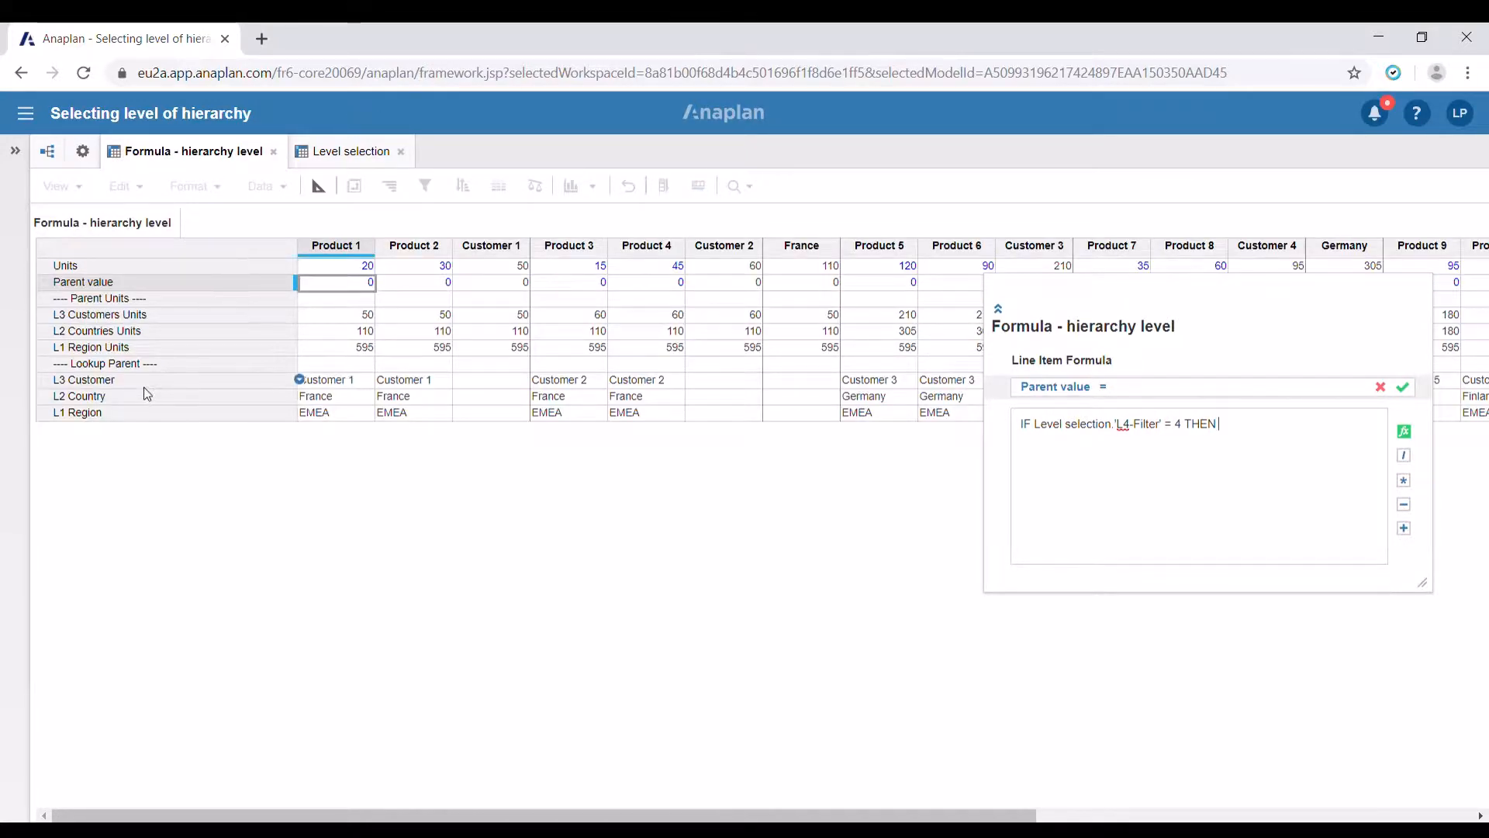
click(149, 314)
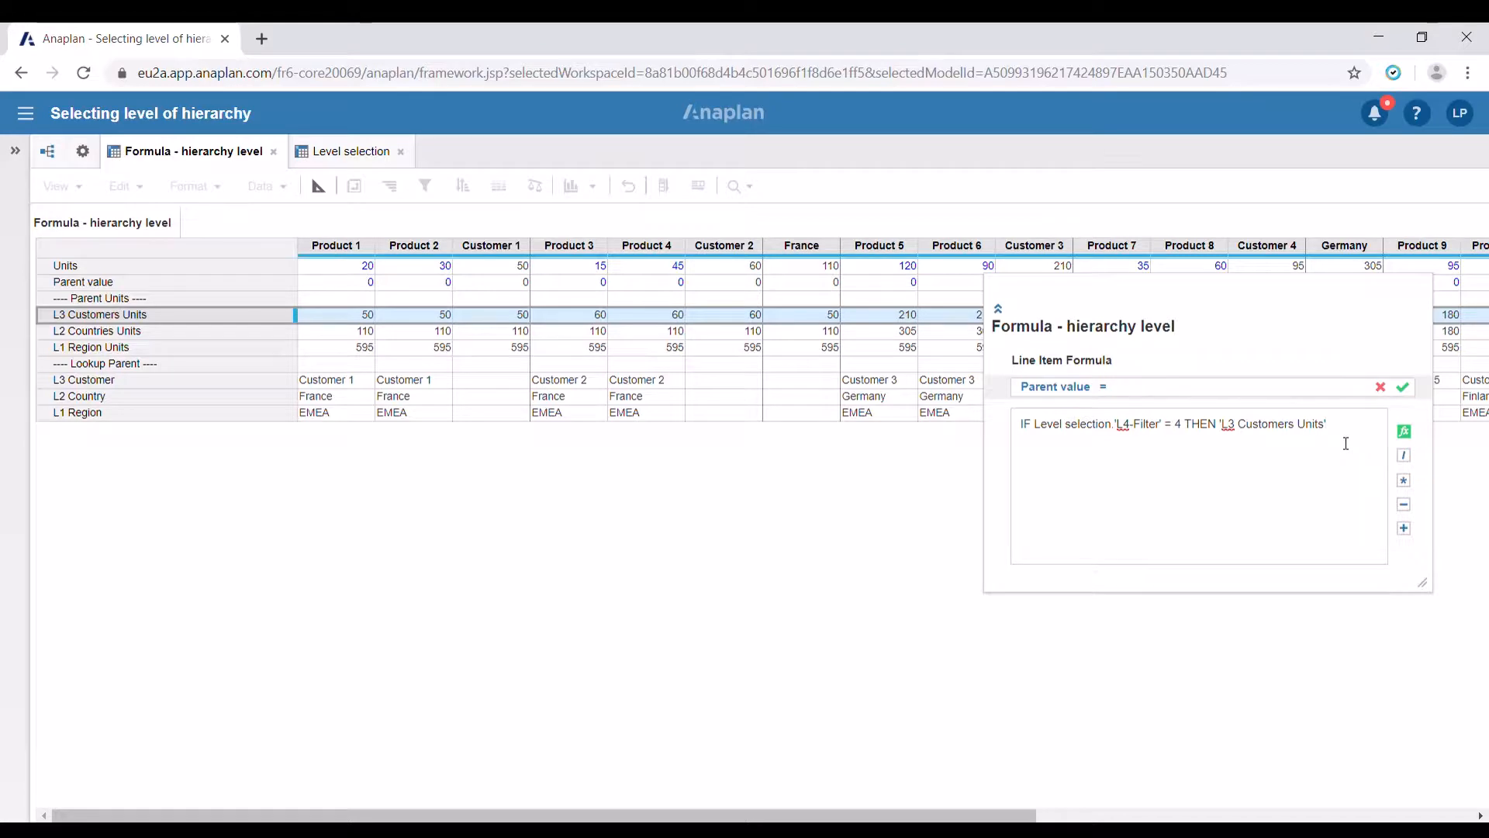
Step: Extend the Parent value formula with ELSE IF Level selection.'L4-Filter' = 3 THEN 'L2 Countries Units'
text(ELSE IF)
drag(1035, 425, 1173, 431)
key(ctrl+c)
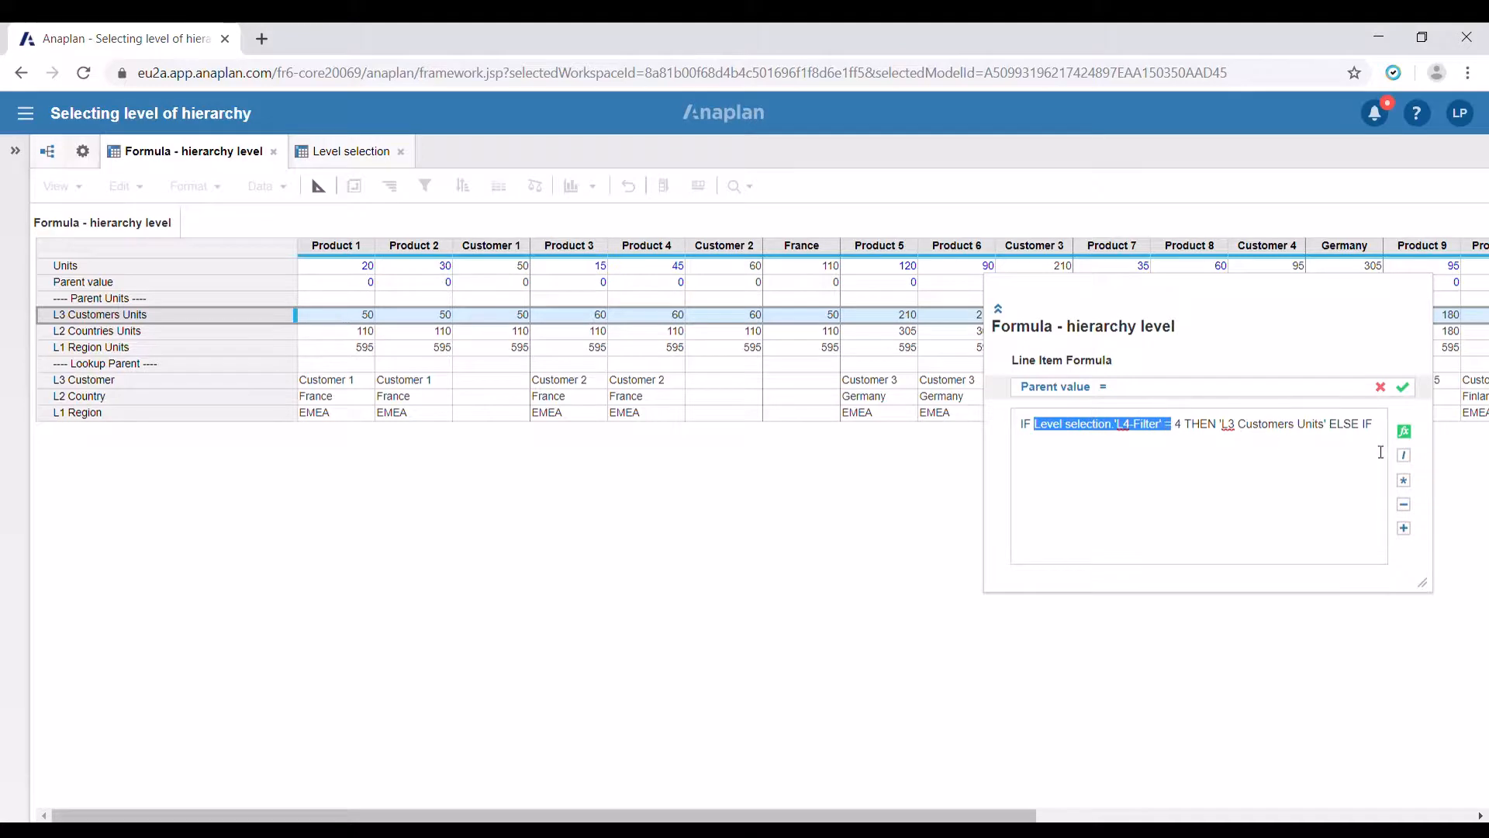
click(1381, 429)
key(ctrl+v)
text(=)
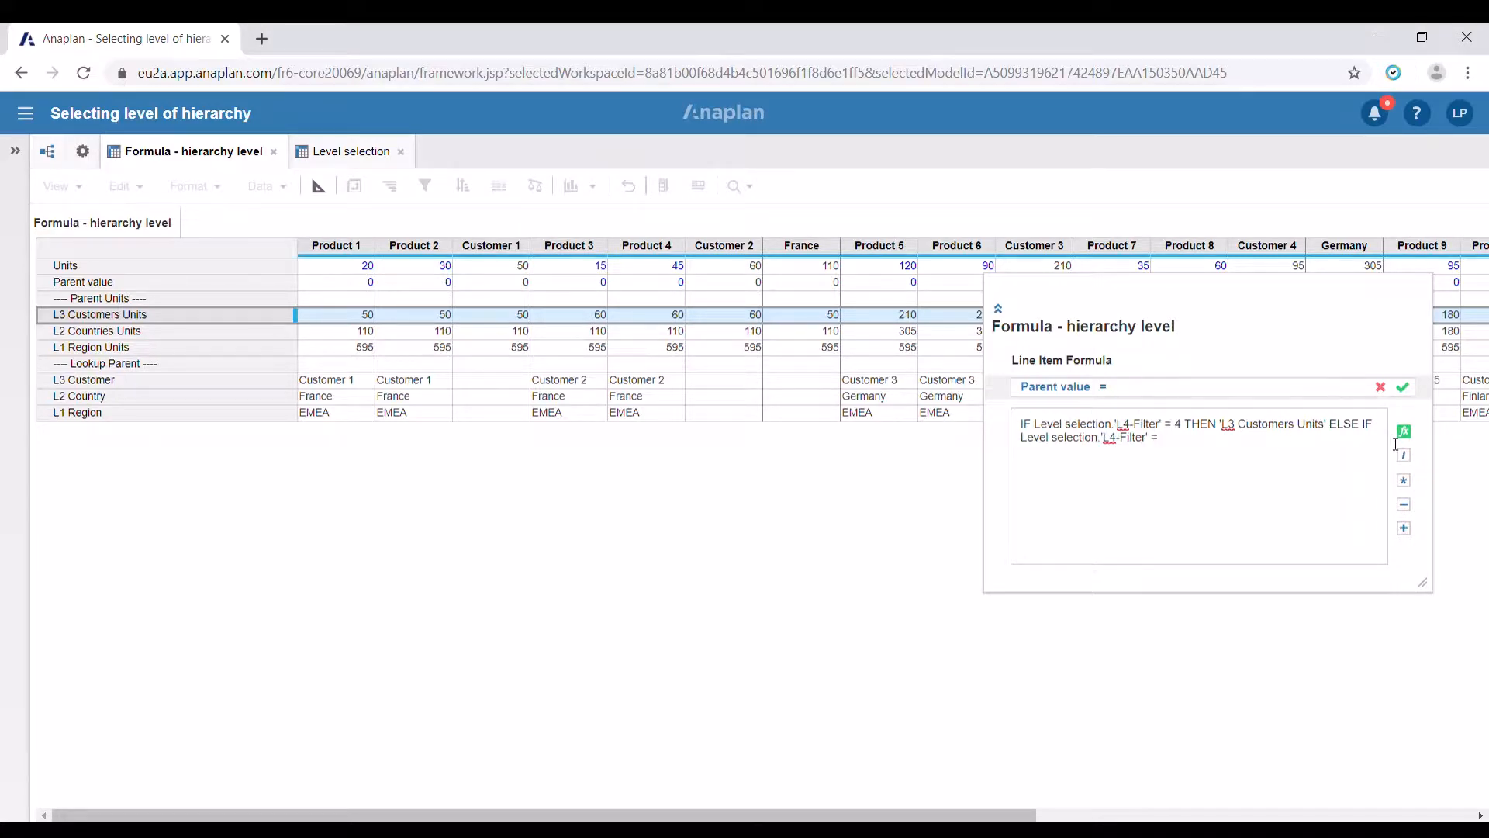
text( 3 THEN)
click(174, 332)
text('L2 Countries Units)
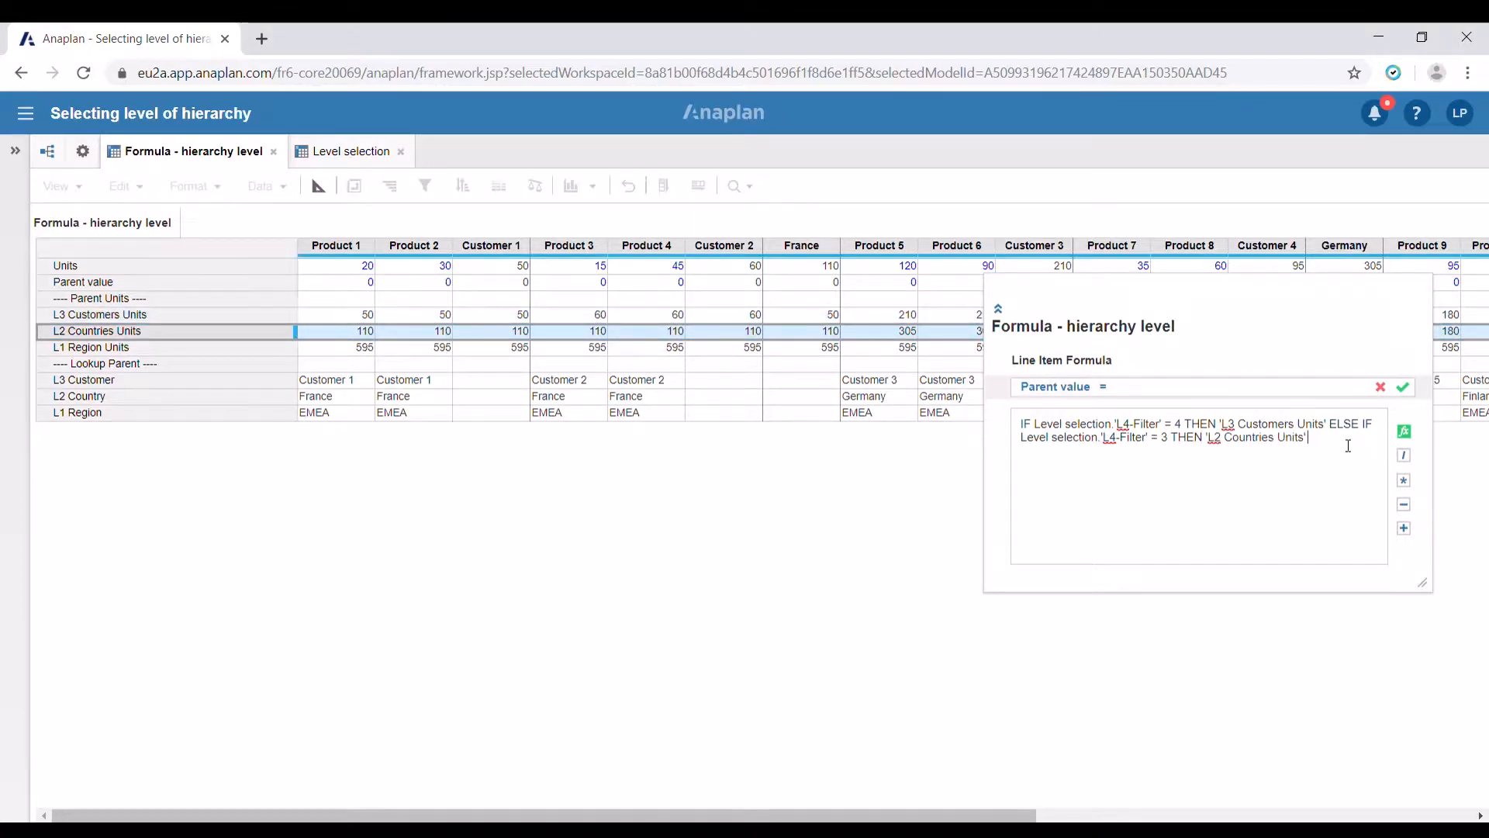
Step: Complete the Parent value formula with ELSE IF Level selection.'L4-Filter' = 2 THEN 'L1 Region Units' ELSE 0, and commit it
text(  ELSE)
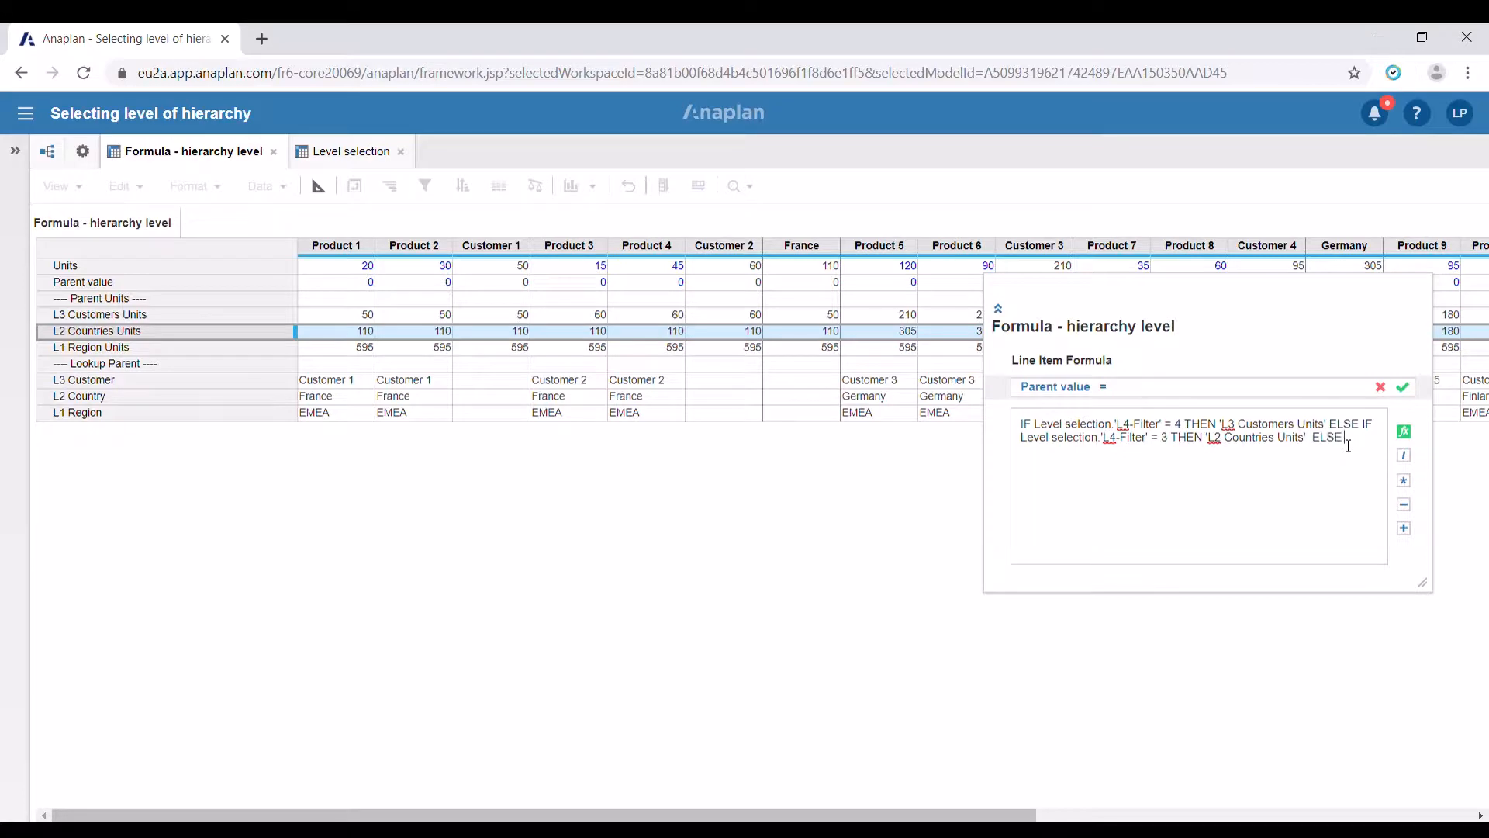
text( IF Level selection.'L4-Filter' = 2 THEN 'L1 Region Units)
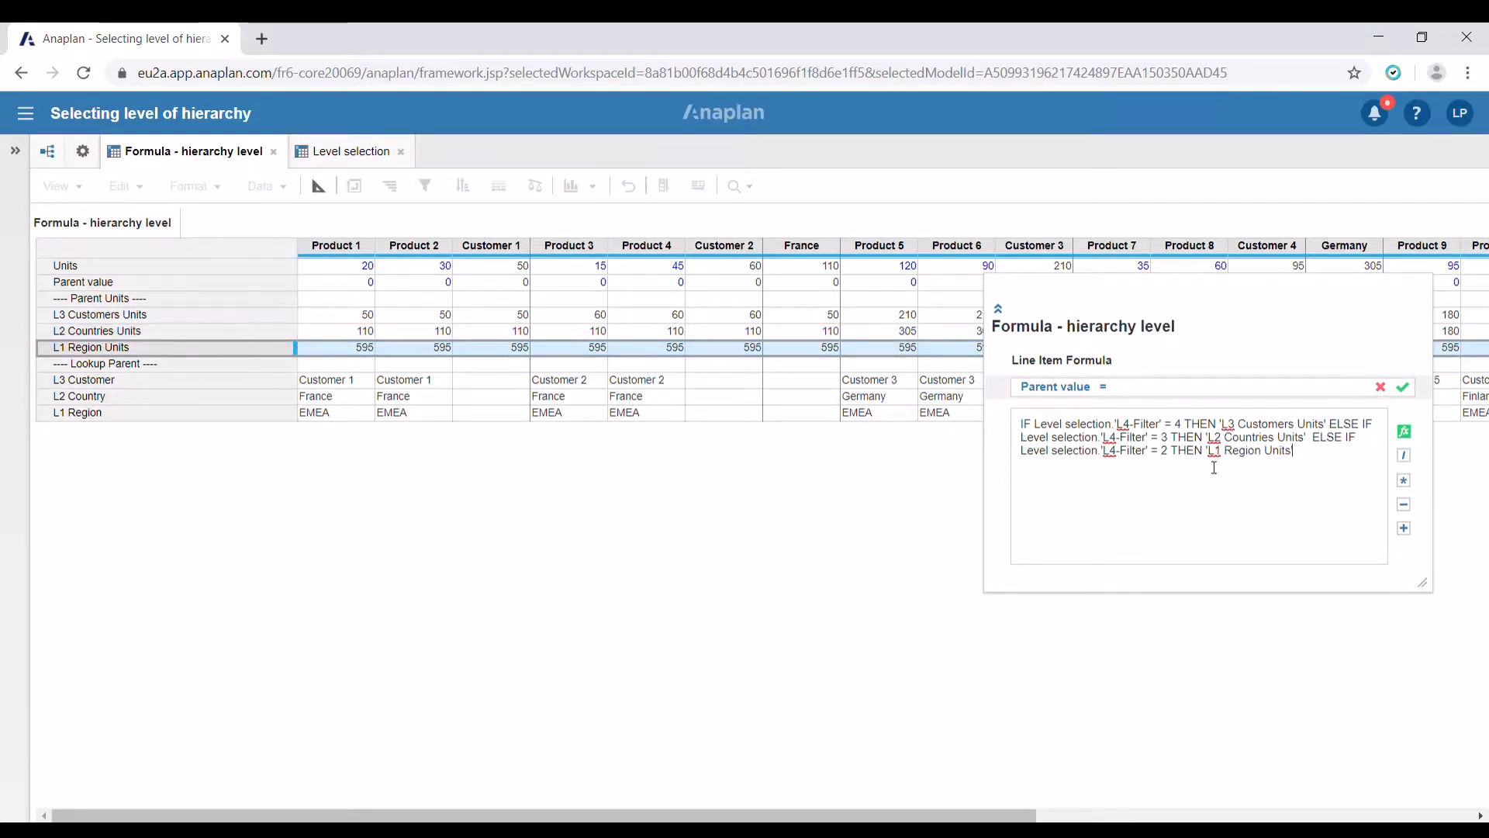
text(' ELSE 0)
key(Return)
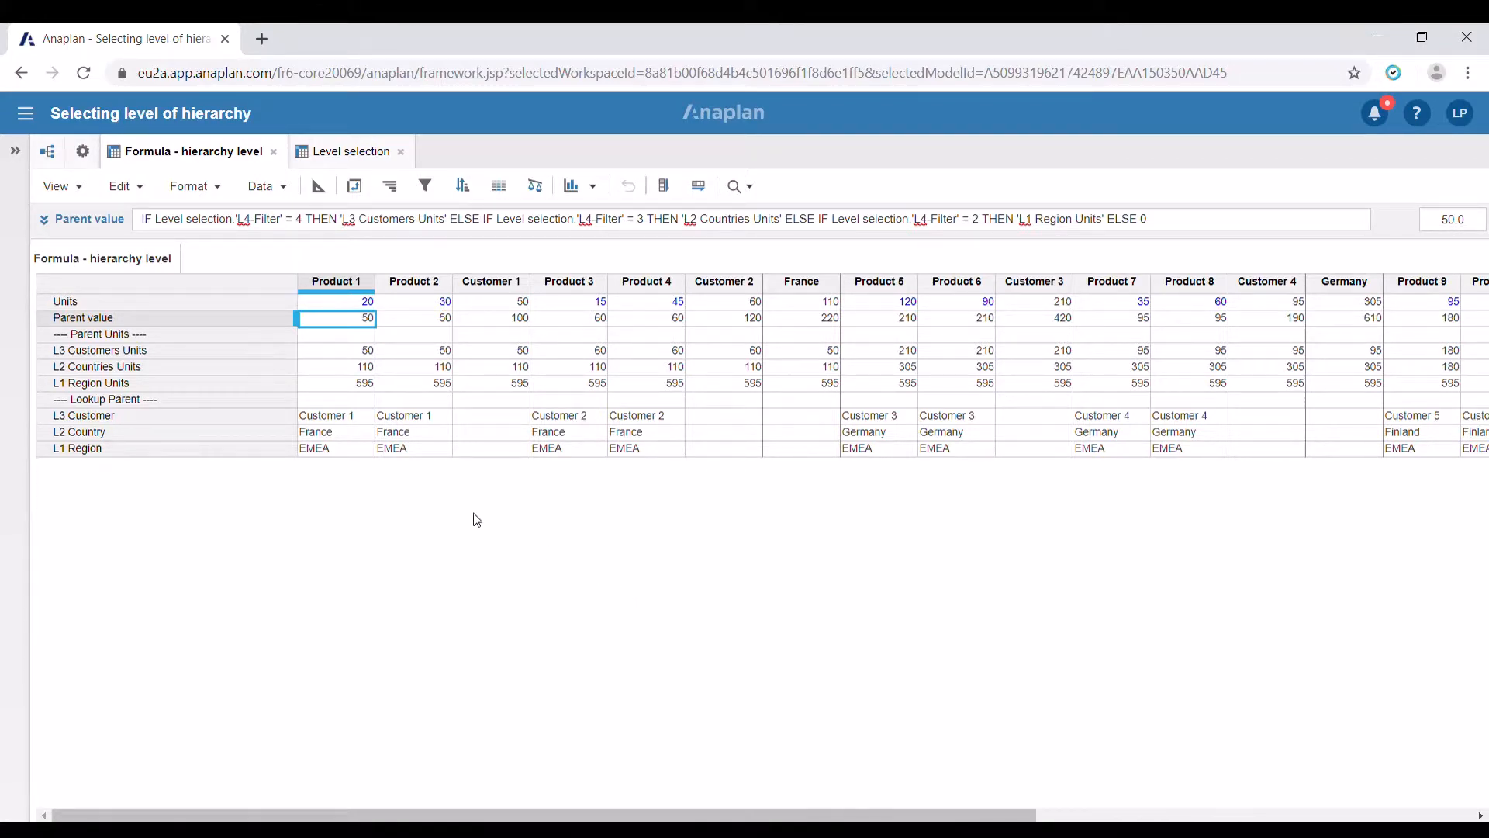
Step: Change the Parent value line item's summary method to Formula in the module blueprint, and return to the grid view
click(318, 185)
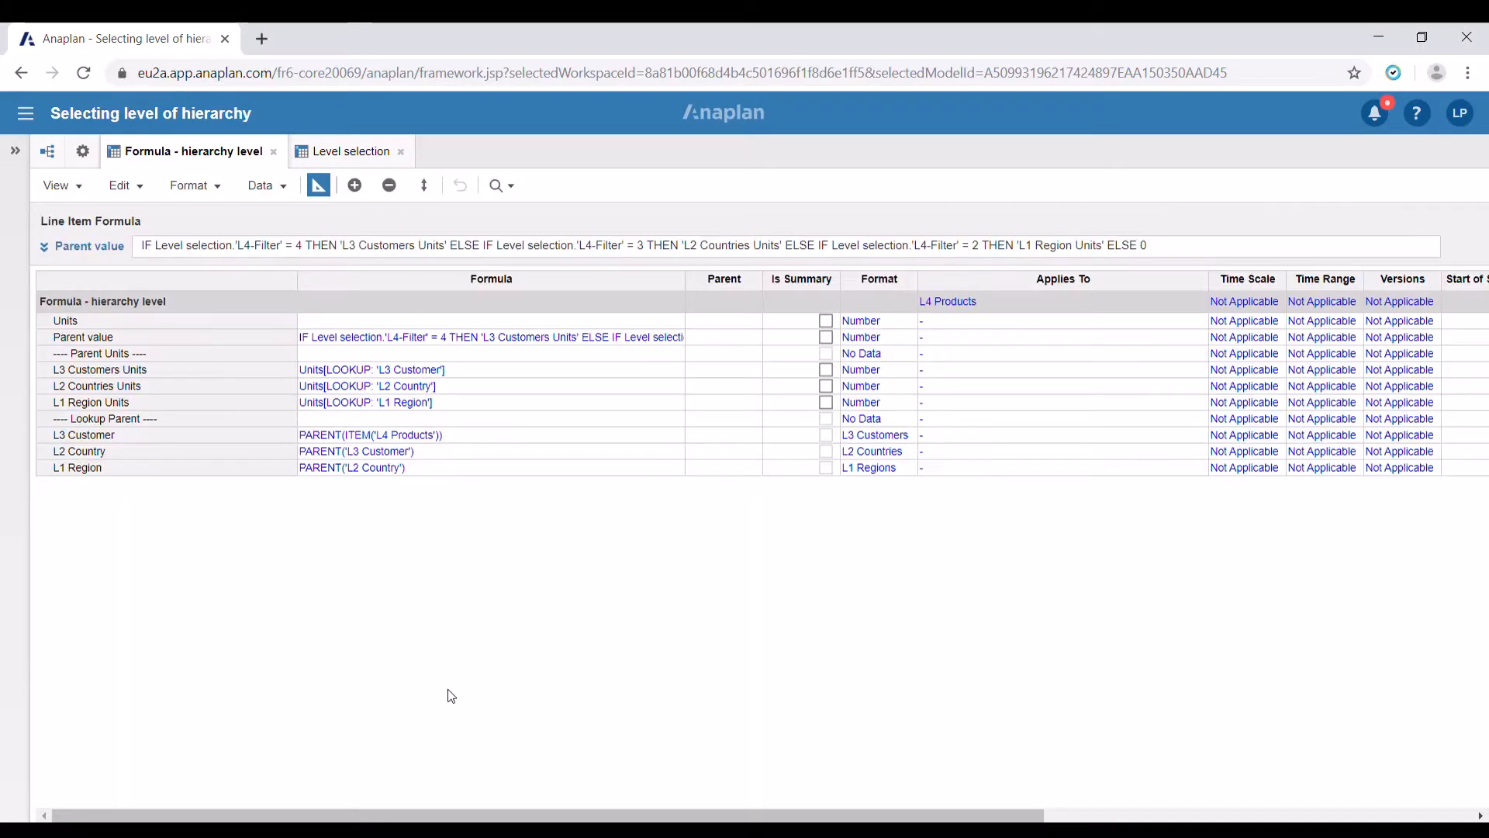
drag(480, 816, 666, 816)
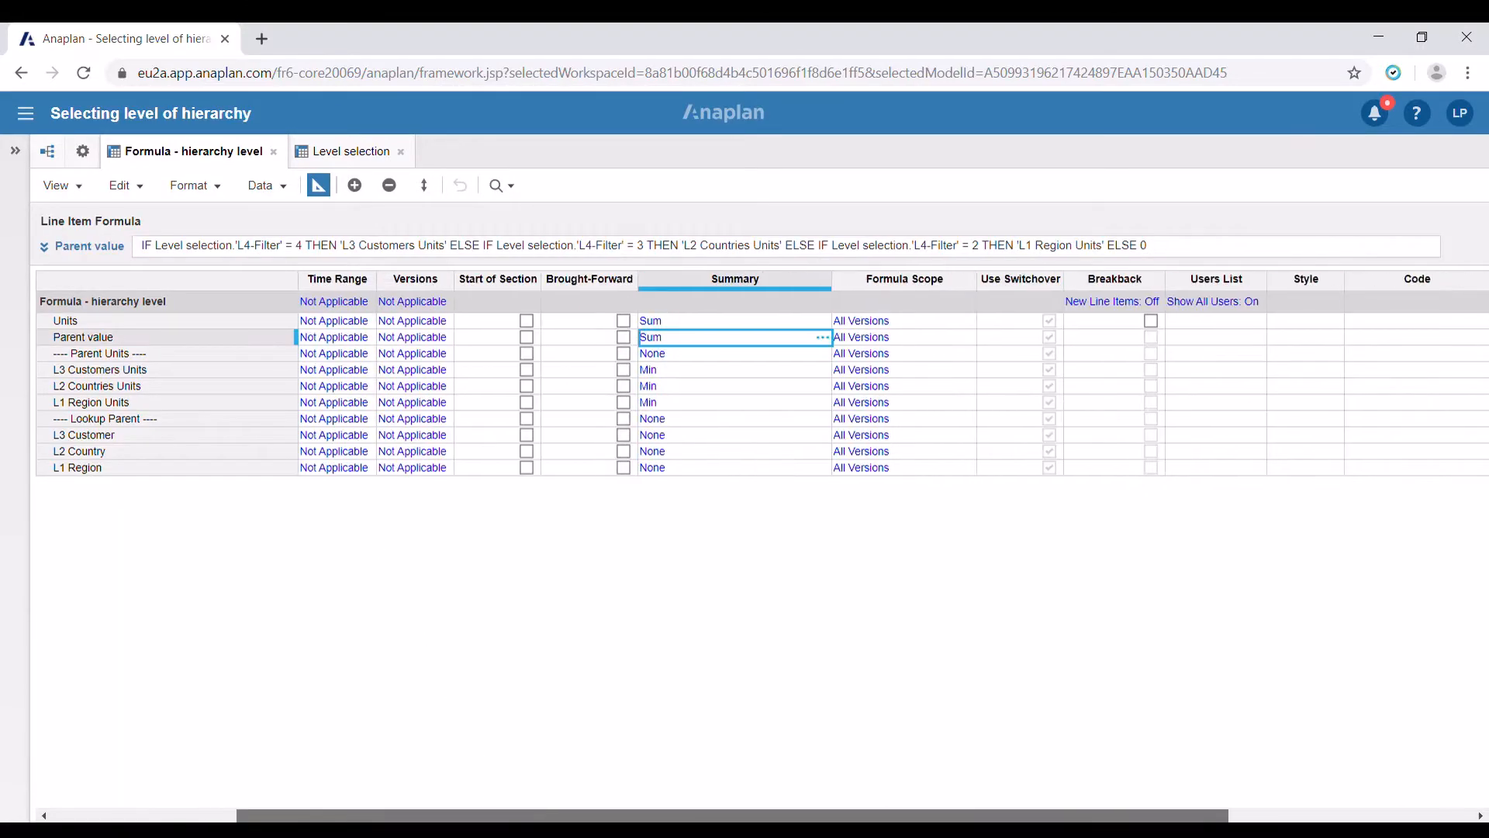
click(744, 336)
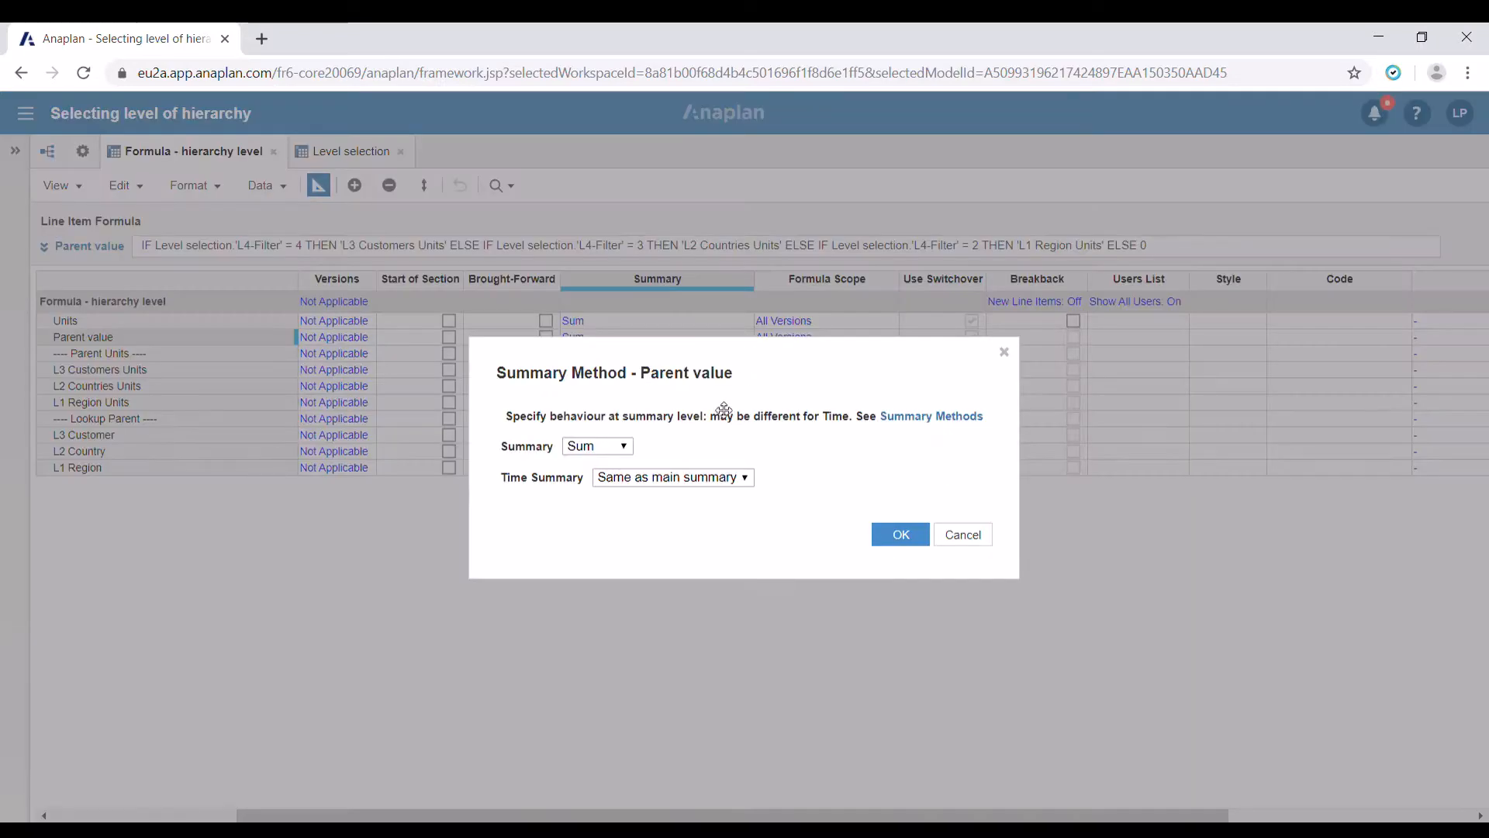
click(608, 445)
click(598, 500)
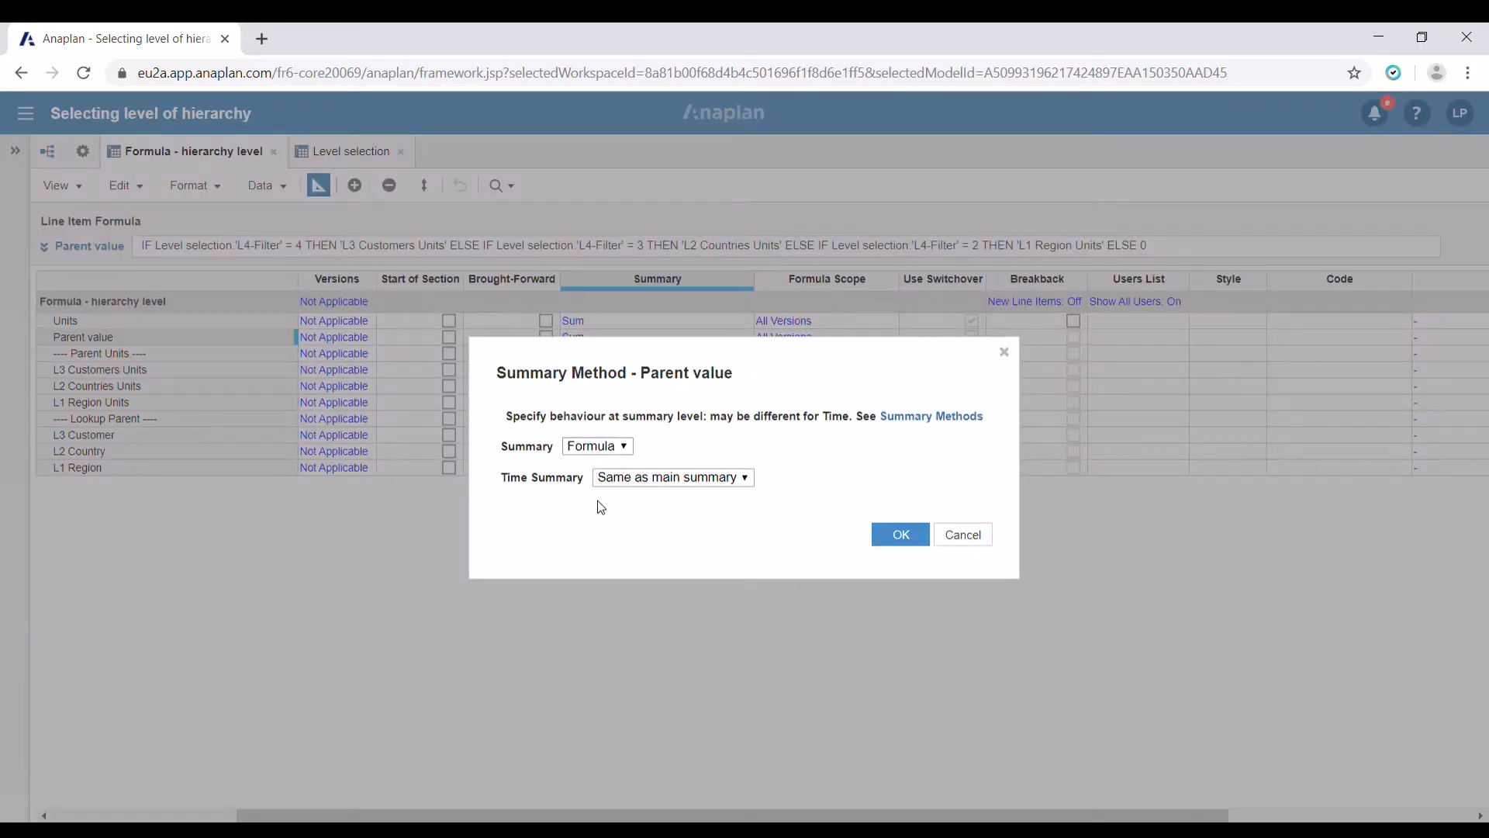
click(880, 537)
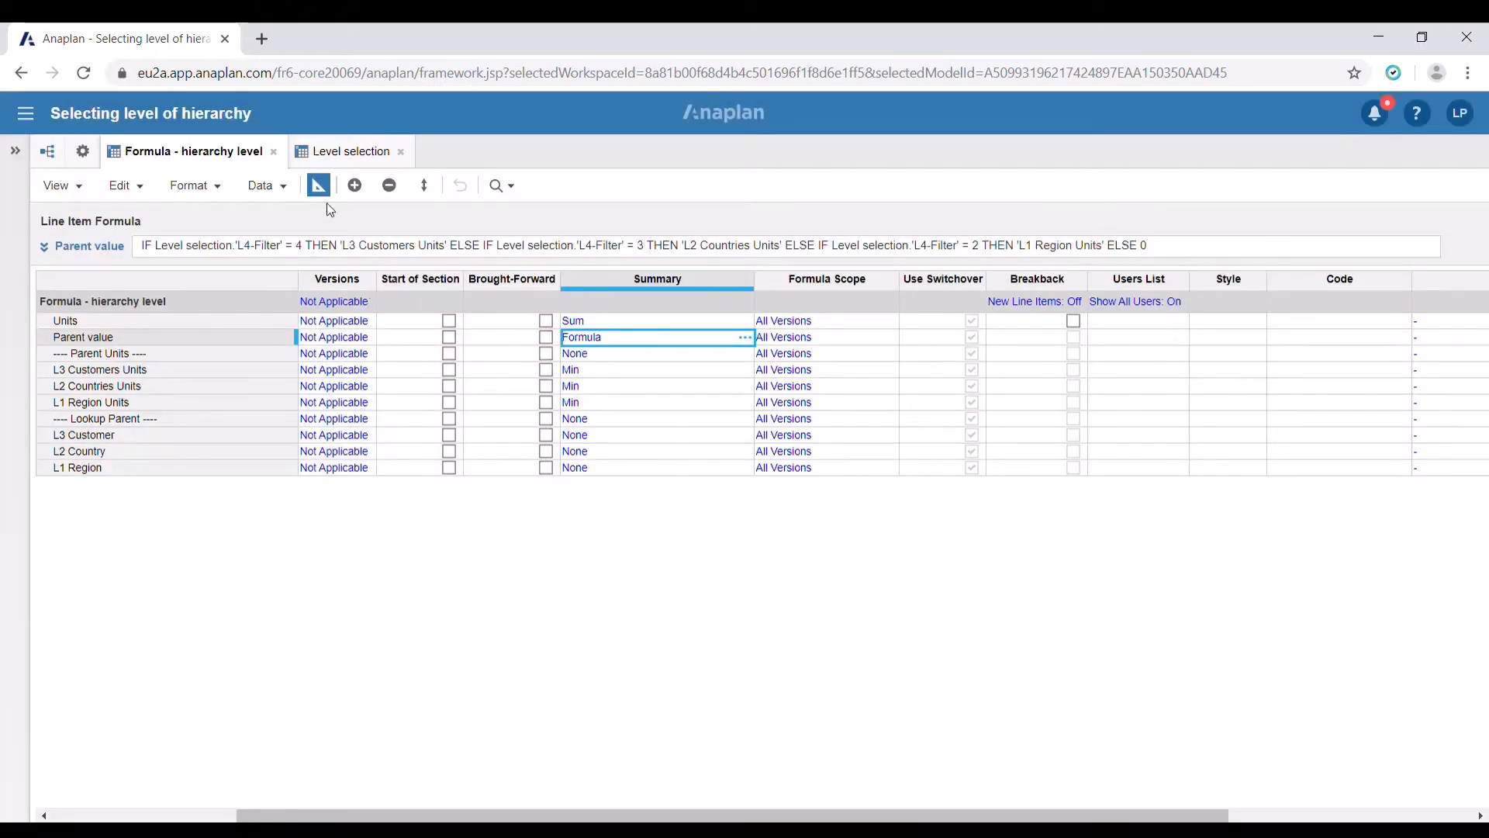
click(318, 186)
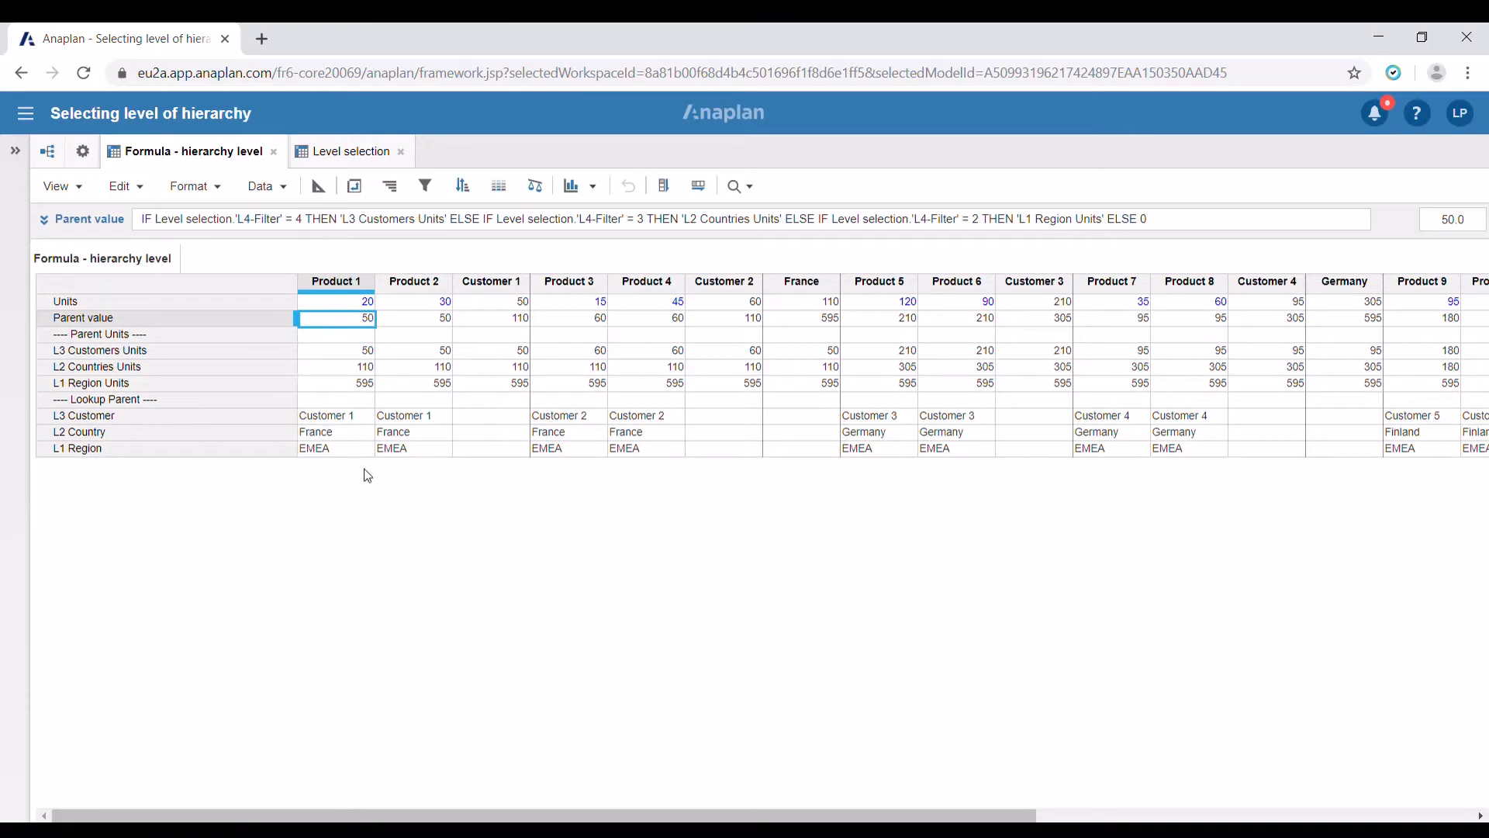